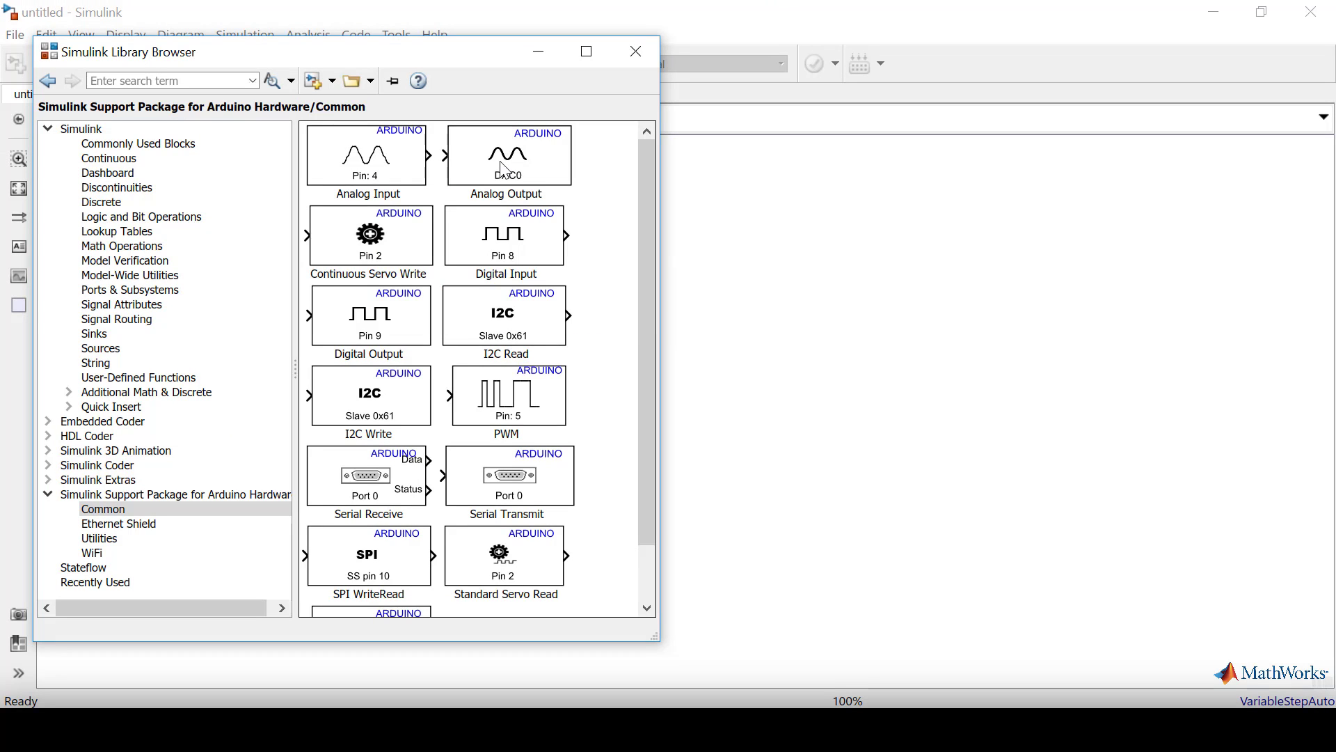
# Step: Add an Analog Input block from the Arduino library and quick-insert a Digital Input block in the untitled model
pyautogui.moveTo(399, 179); pyautogui.dragTo(842, 309)
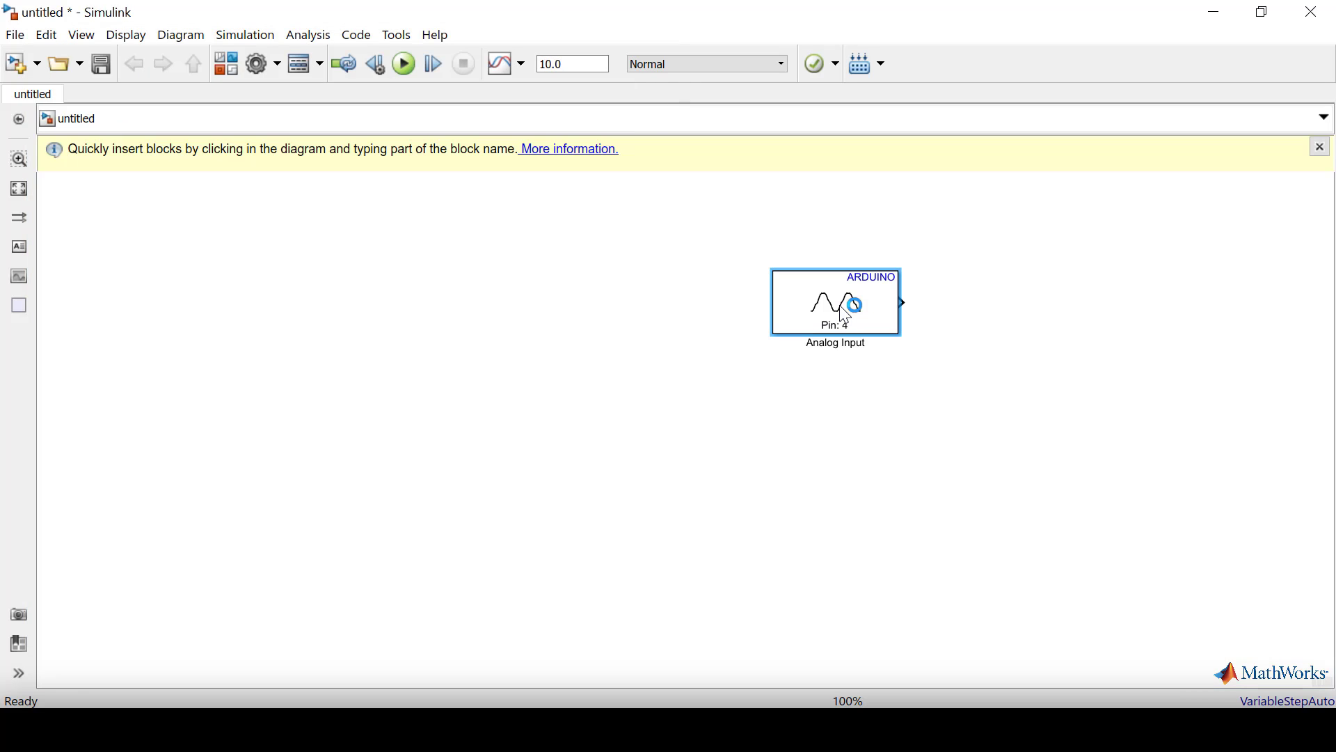
pyautogui.click(680, 428)
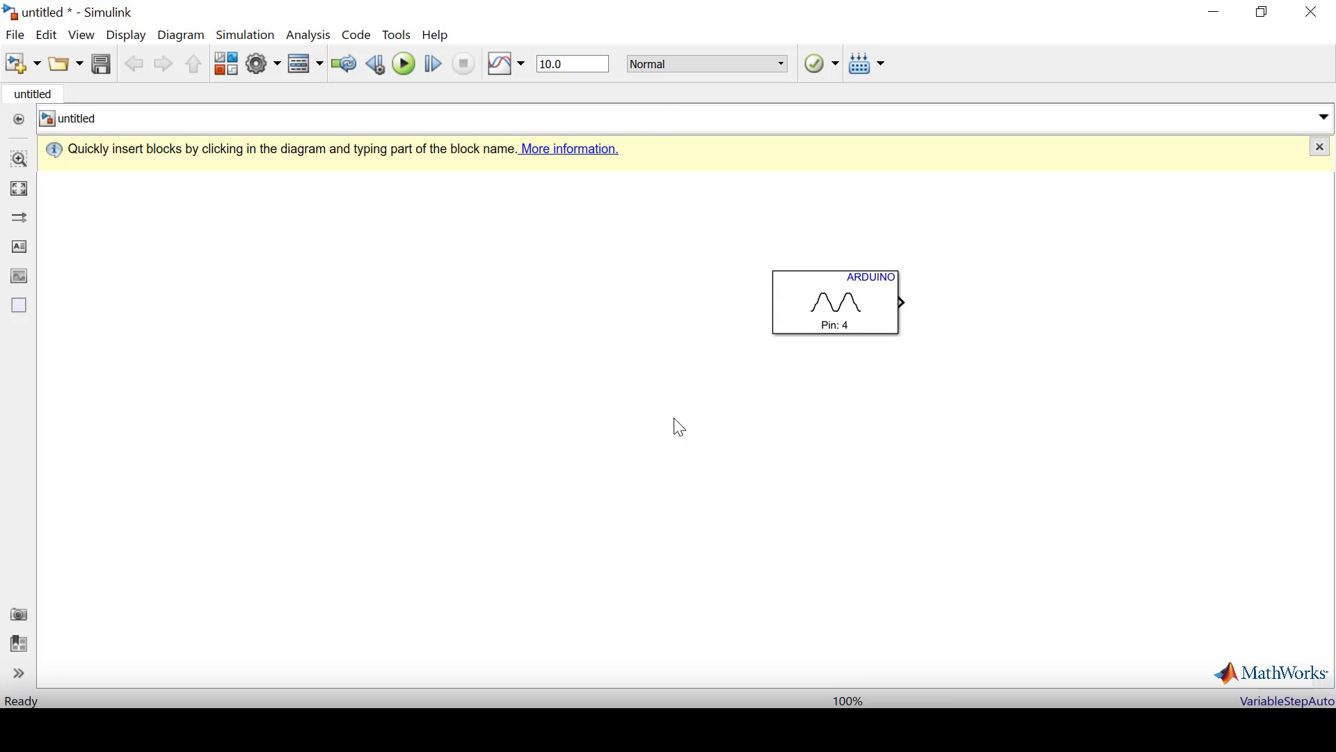
pyautogui.write('digi')
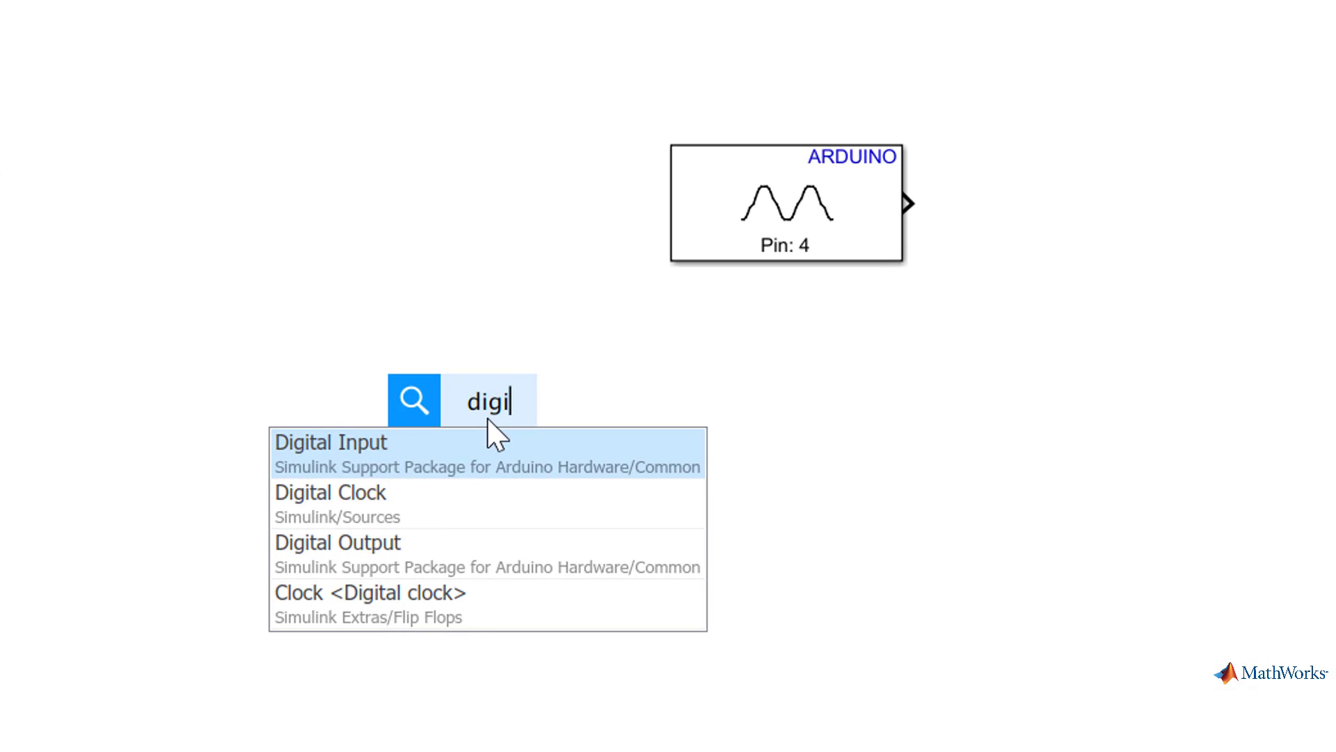
pyautogui.click(454, 462)
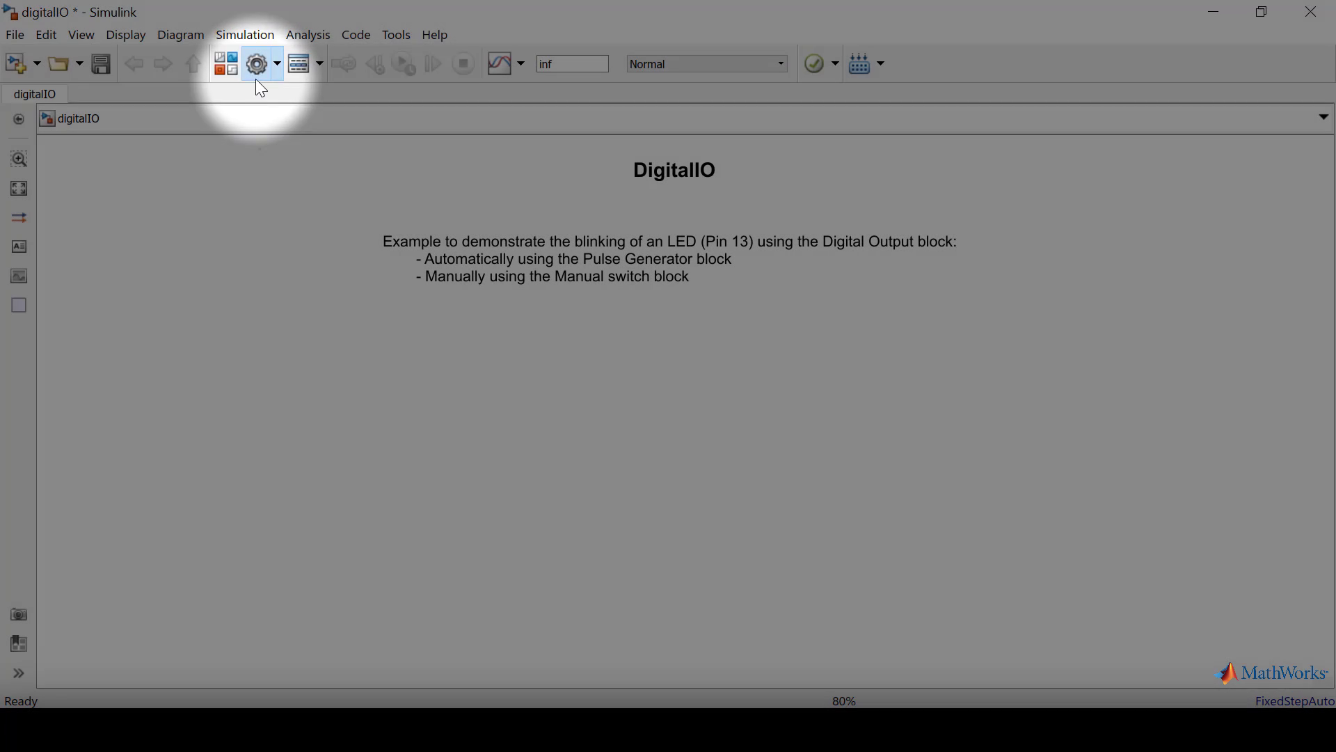
# Step: Set the model's hardware board to Arduino Mega 2560 and ensure Simulink IO is enabled in its target hardware resources
pyautogui.click(256, 79)
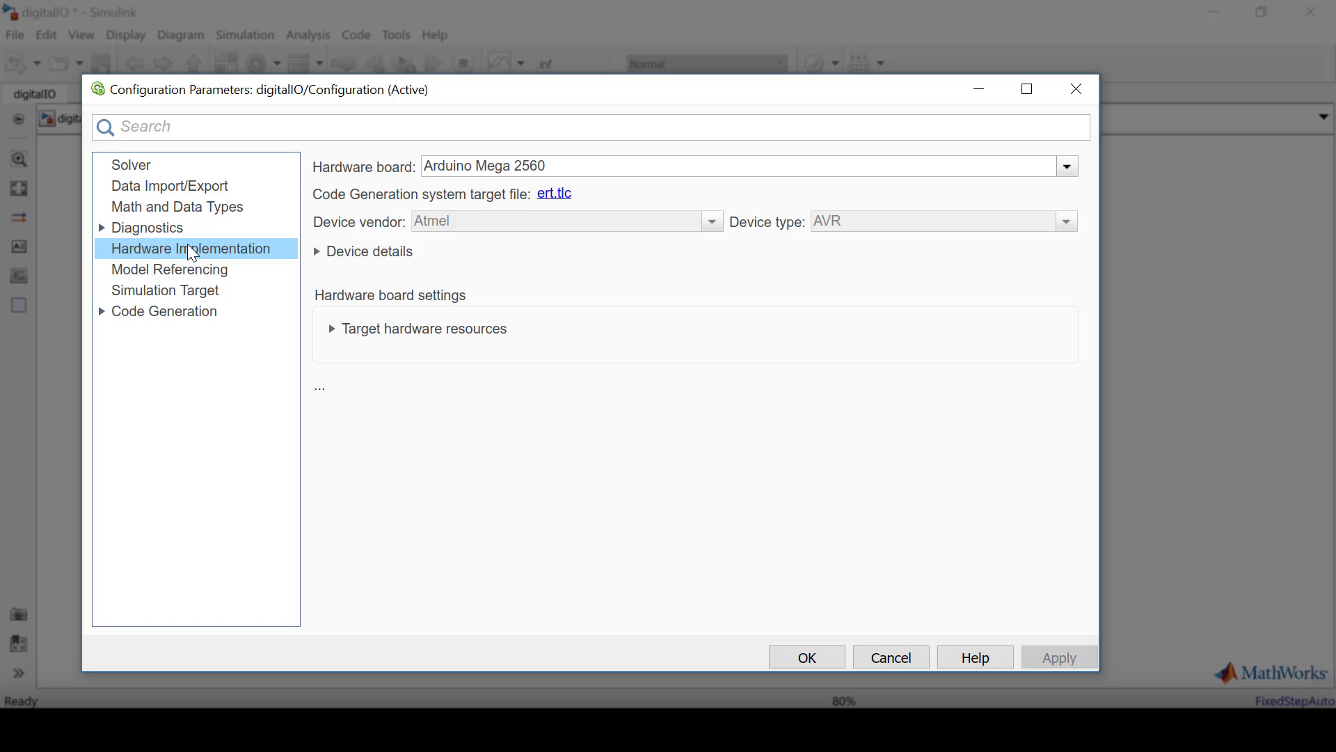
pyautogui.click(546, 169)
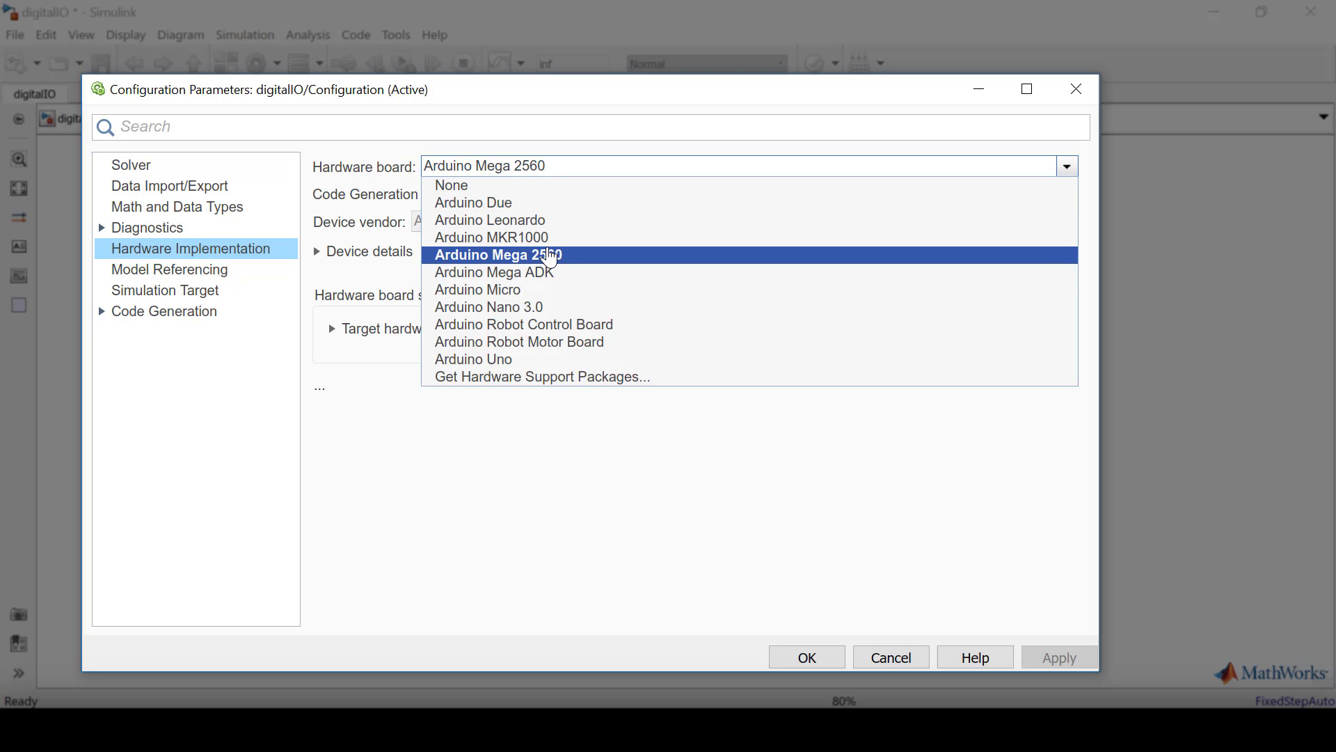
pyautogui.click(550, 256)
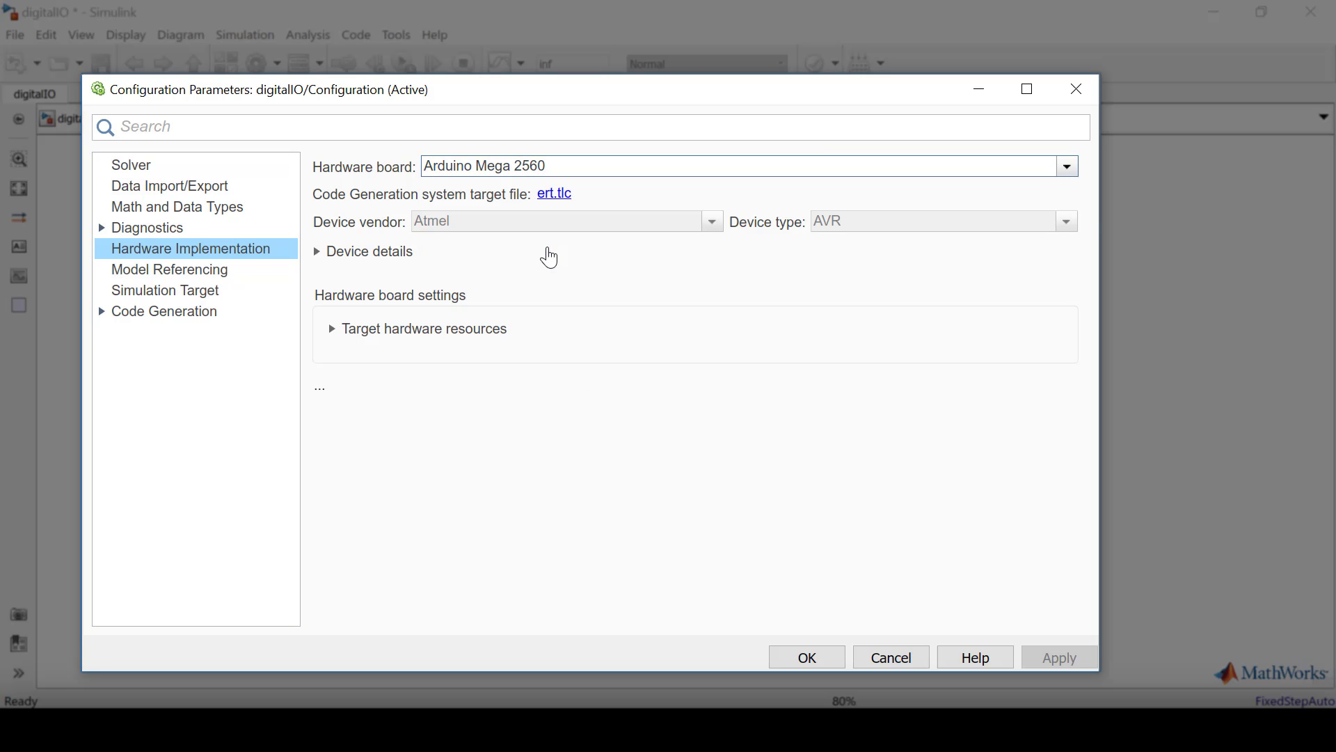
pyautogui.click(349, 335)
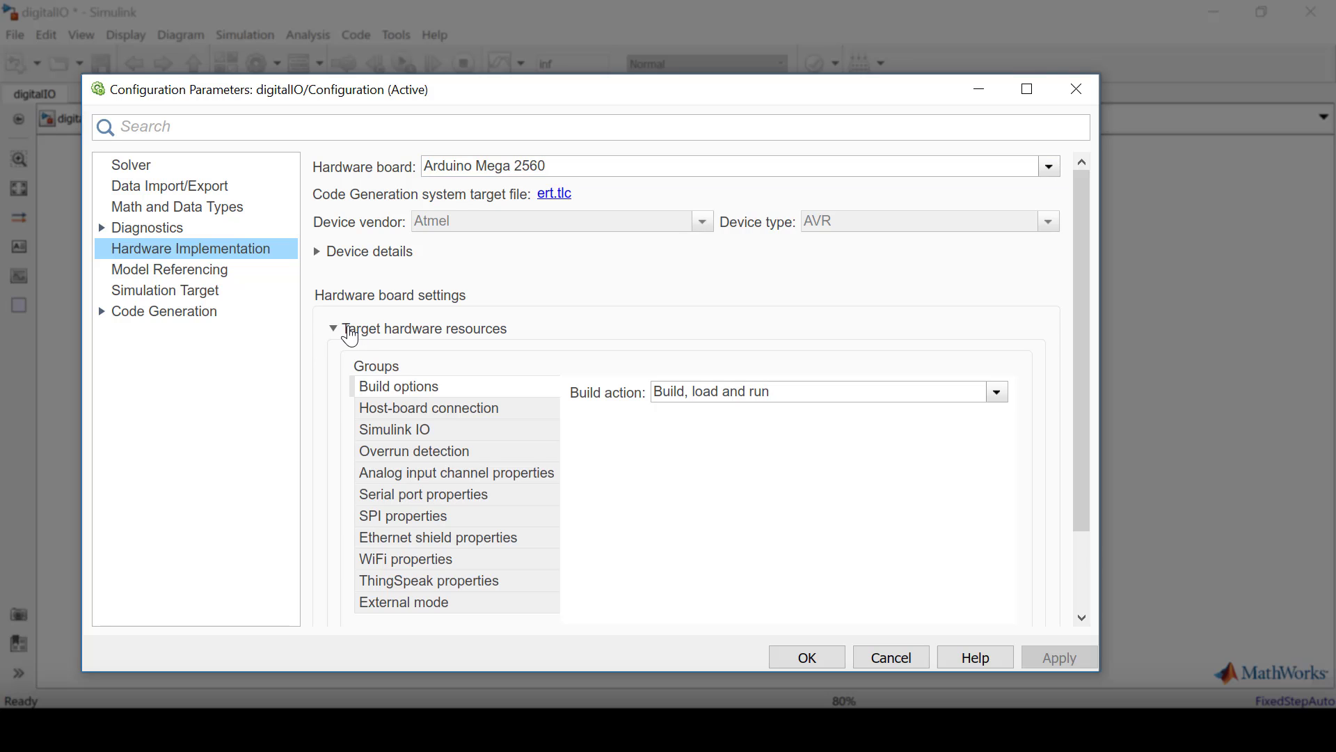
pyautogui.click(393, 431)
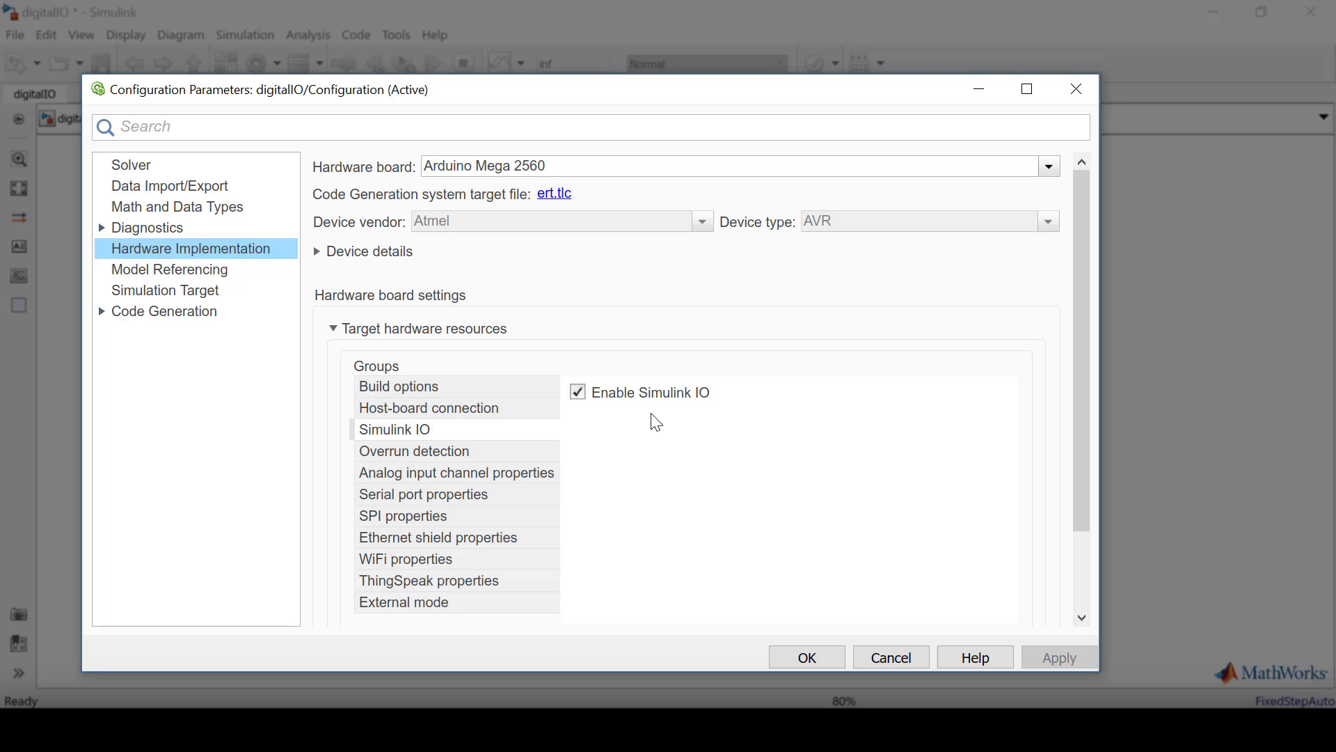
pyautogui.click(829, 655)
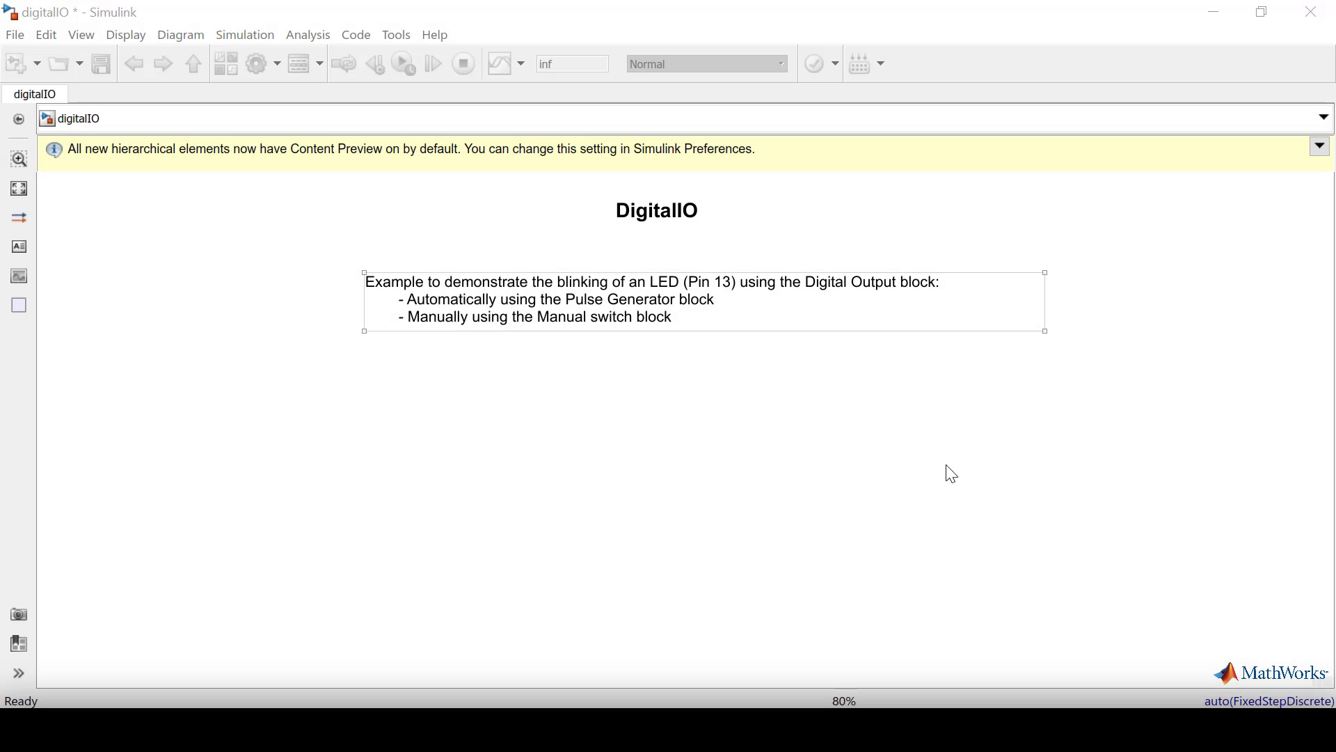
# Step: Insert a Pulse Generator block below the description text in the digitalIO model
pyautogui.click(952, 475)
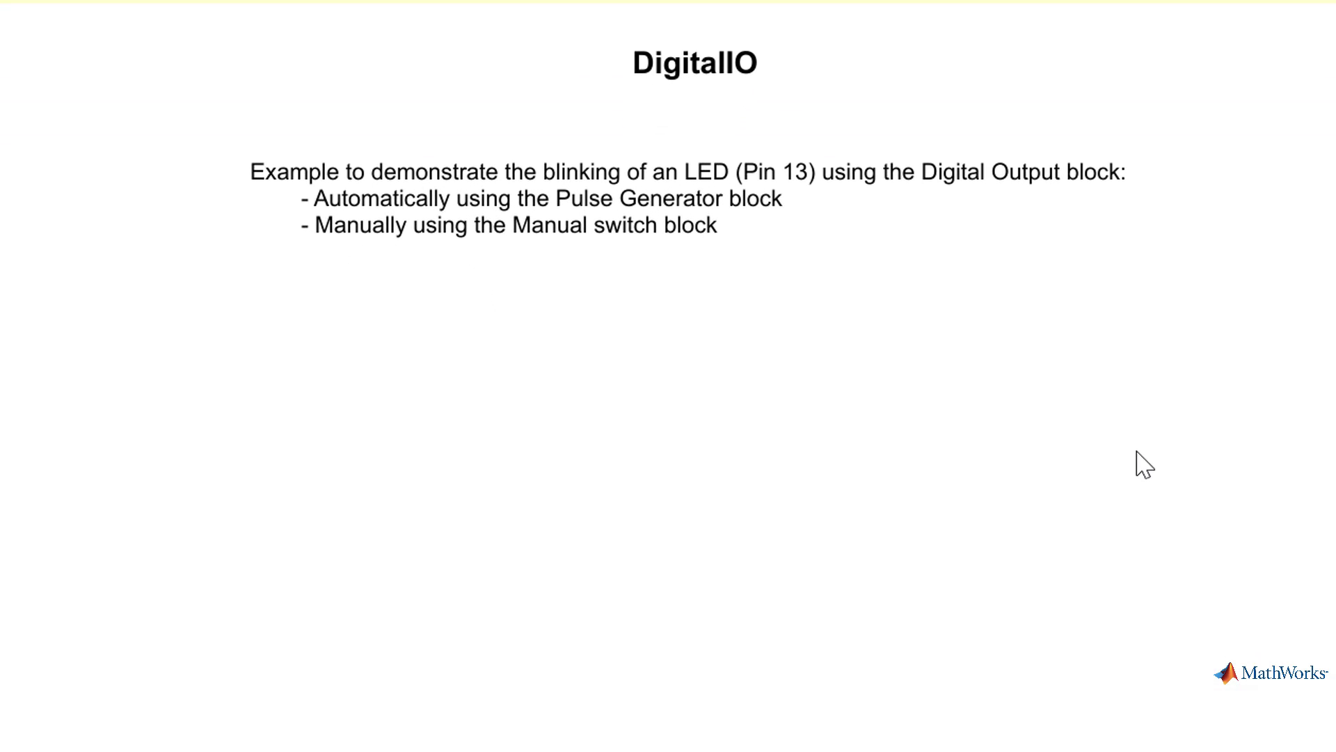
pyautogui.click(650, 250)
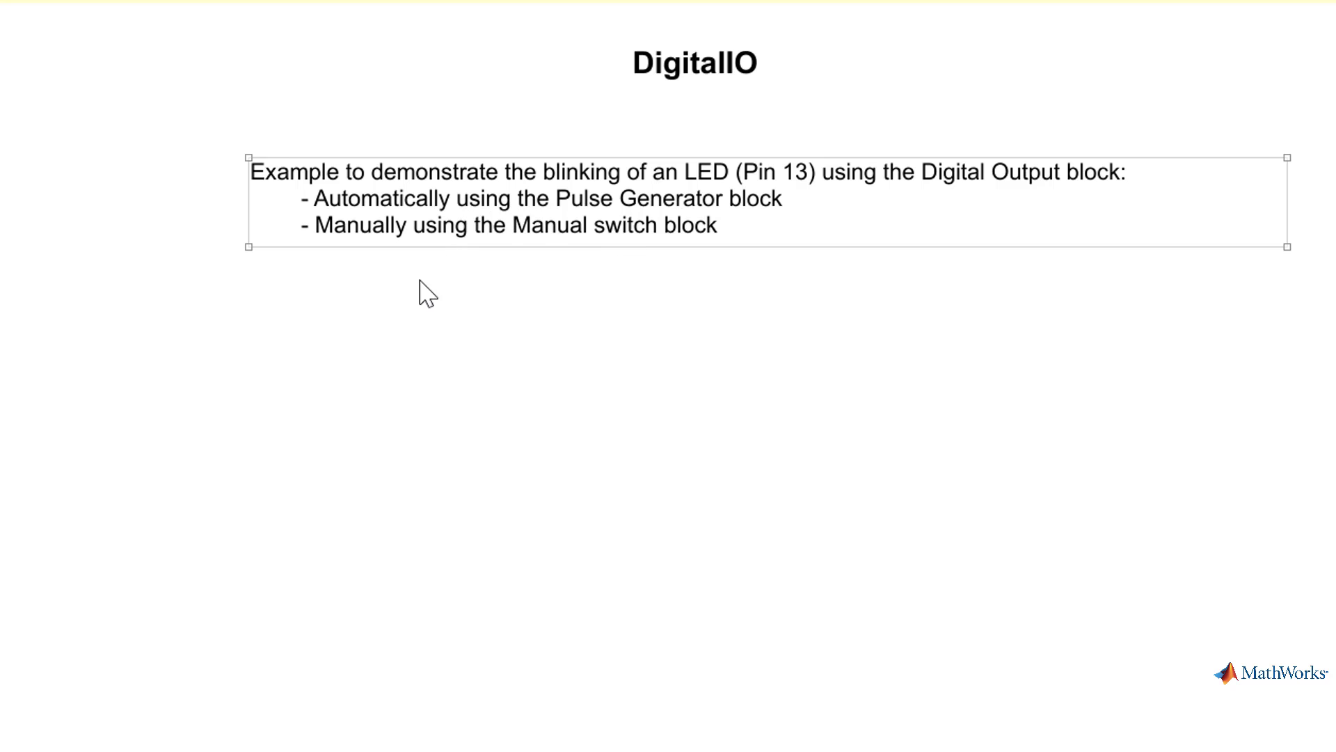
pyautogui.click(412, 302)
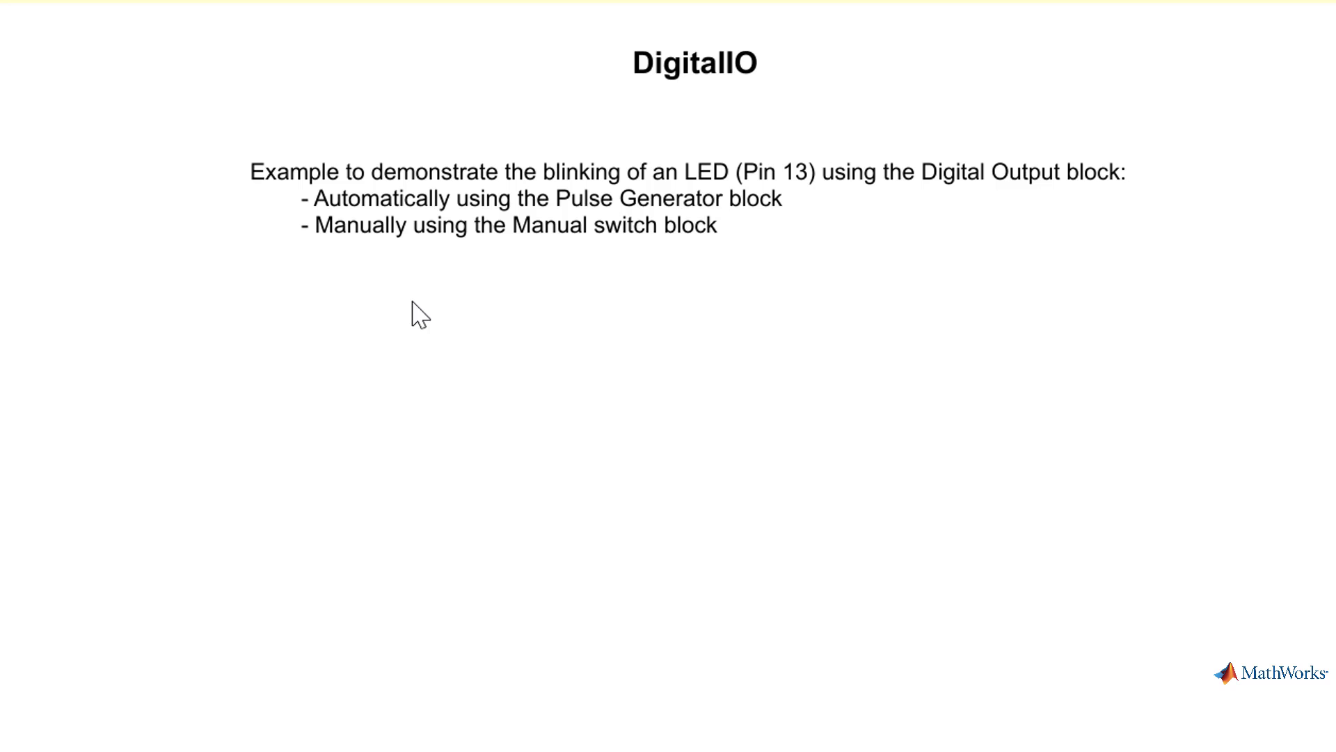
pyautogui.doubleClick(380, 352)
pyautogui.write('pulse')
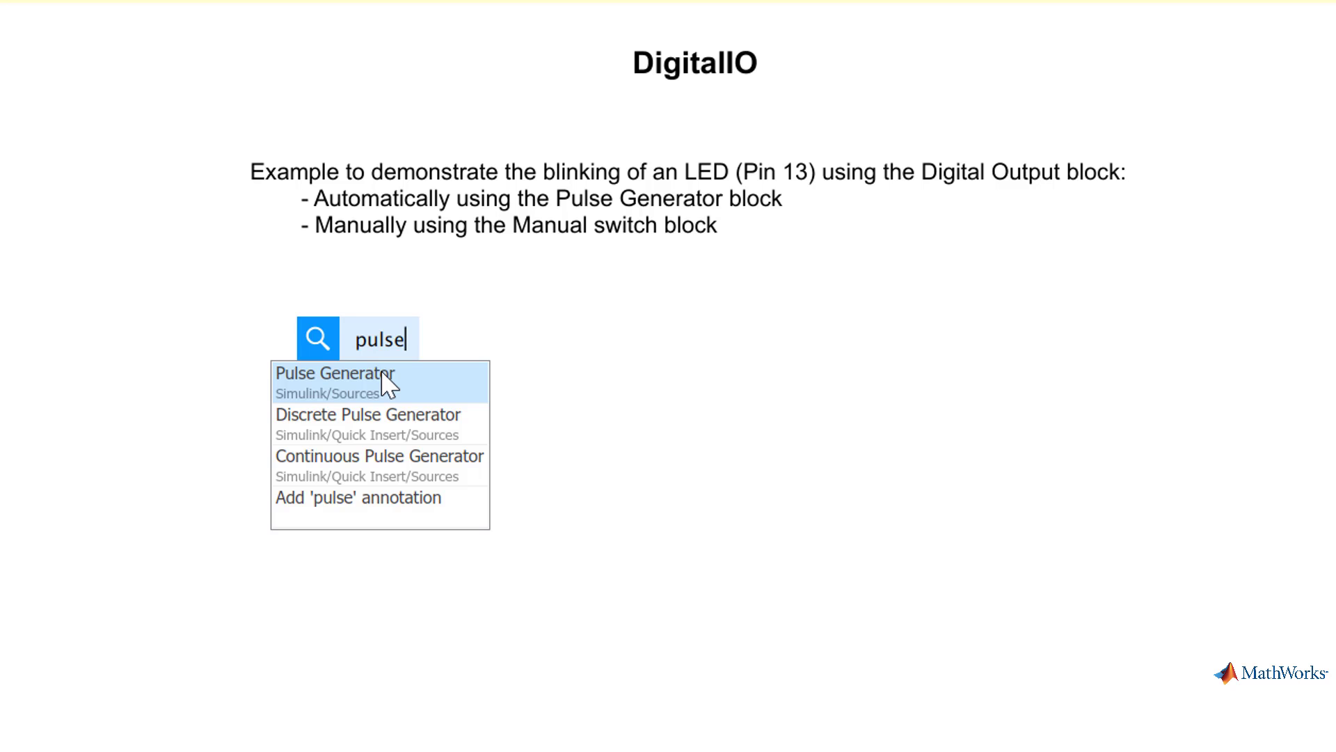
pyautogui.click(382, 374)
# Step: Insert an Arduino Digital Output block beside the Pulse Generator and connect the generator's output to its input
pyautogui.doubleClick(739, 398)
pyautogui.write('d')
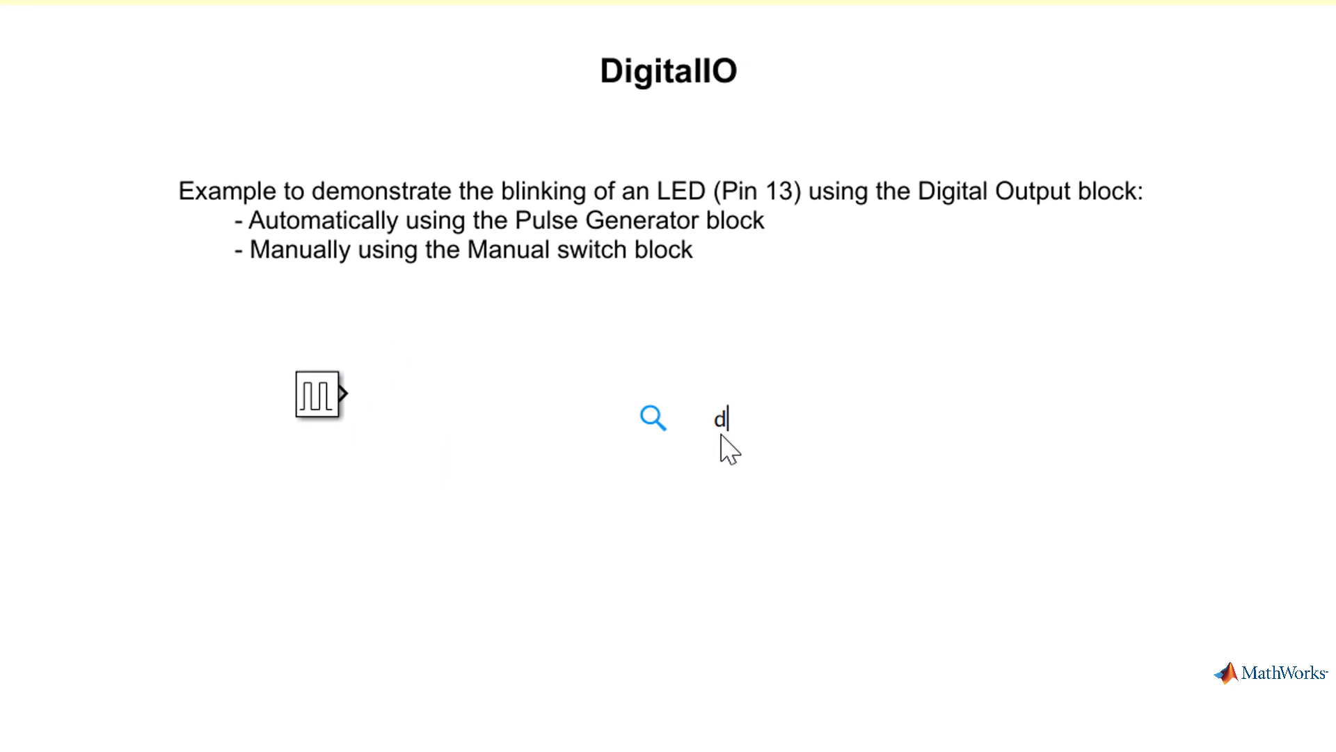
pyautogui.write('igit')
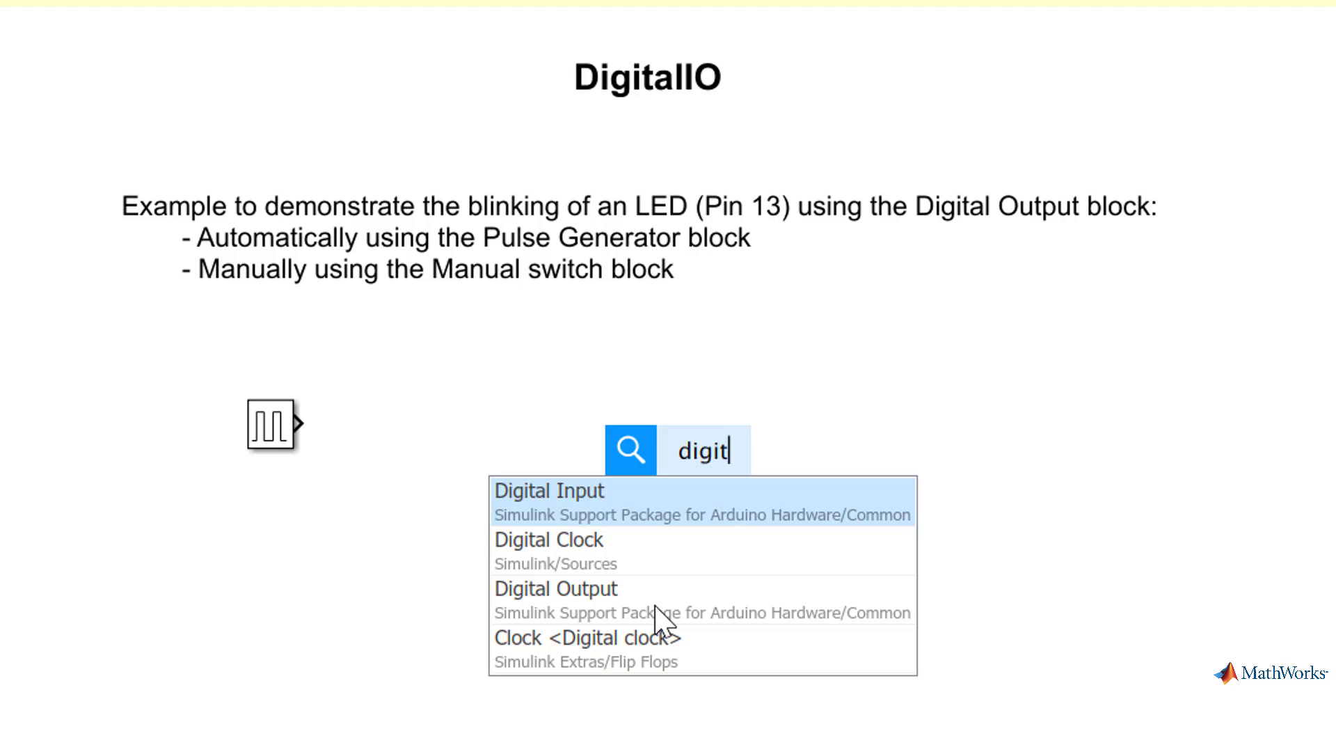
pyautogui.click(657, 612)
pyautogui.moveTo(659, 523); pyautogui.dragTo(652, 452)
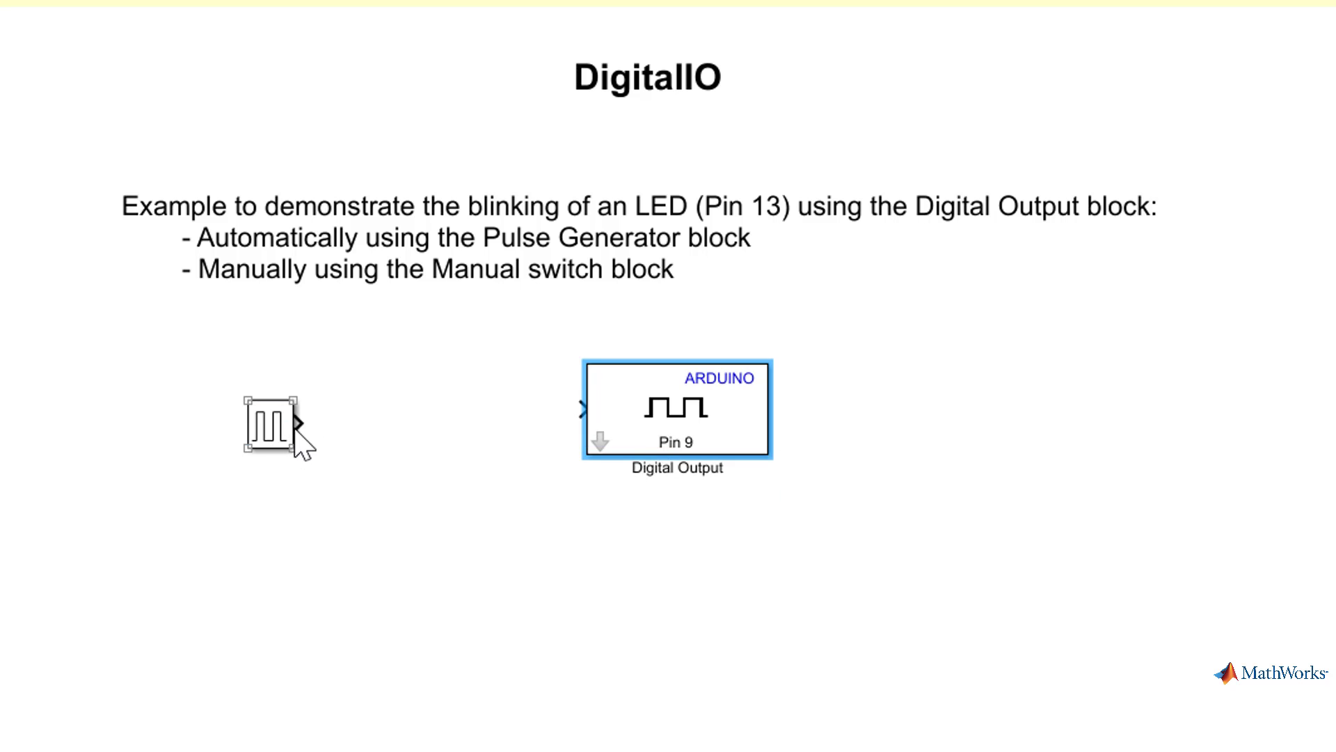
pyautogui.moveTo(300, 425)
pyautogui.mouseDown()
pyautogui.moveTo(513, 396)
pyautogui.moveTo(587, 402)
pyautogui.mouseUp()
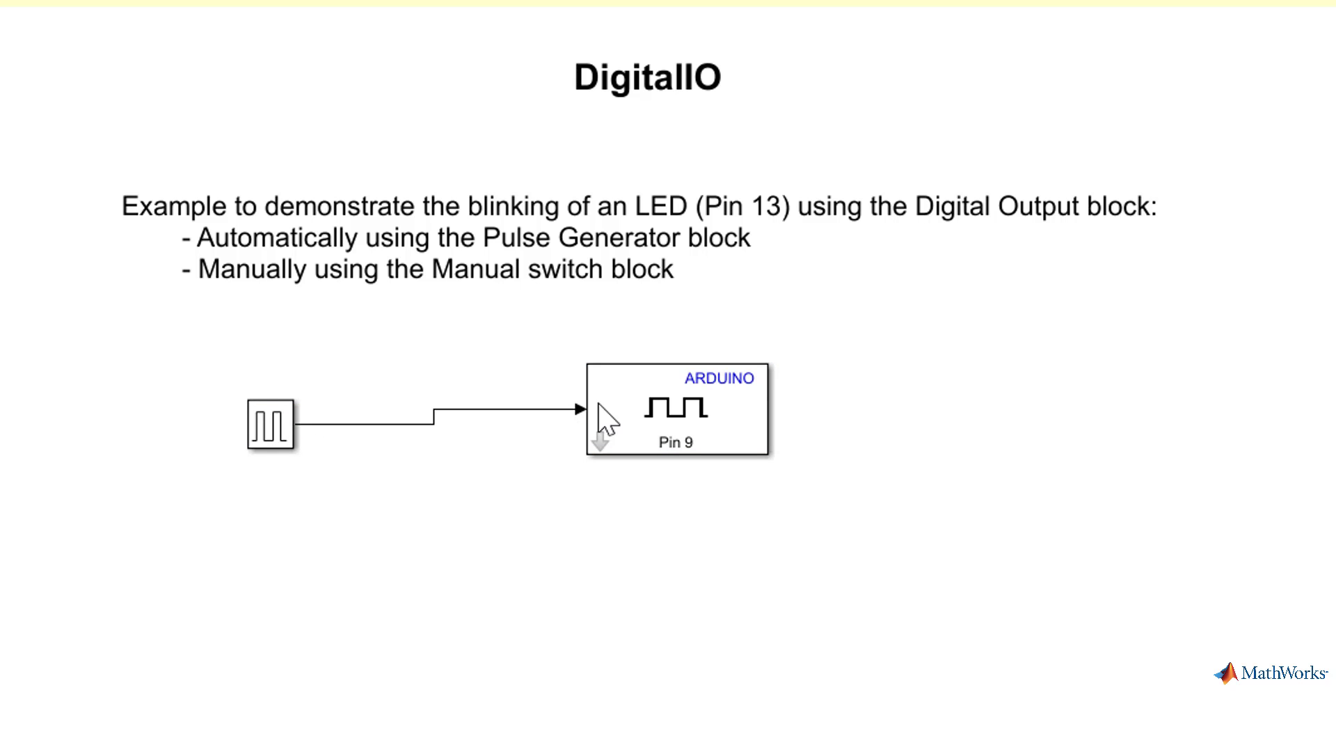
# Step: Set the Digital Output block's pin number to 13
pyautogui.doubleClick(664, 428)
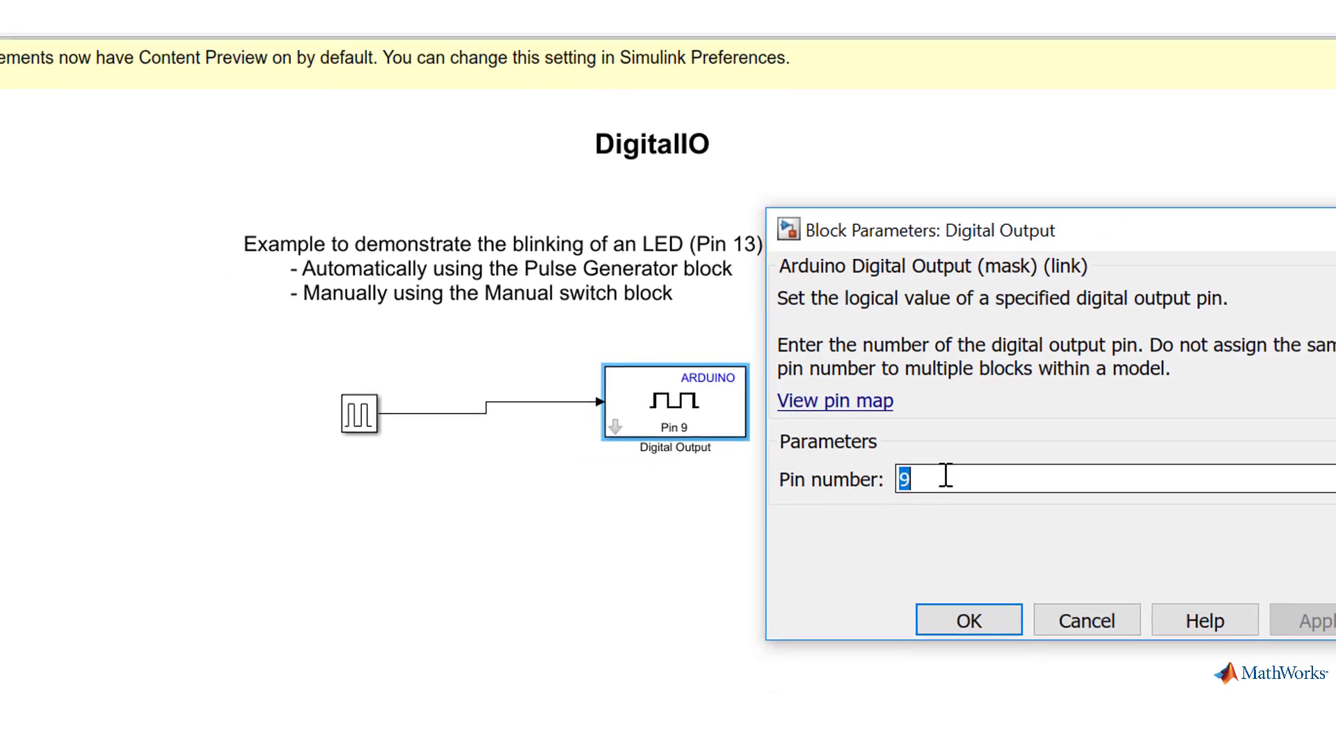
pyautogui.write('1')
pyautogui.write('3')
pyautogui.press('Return')
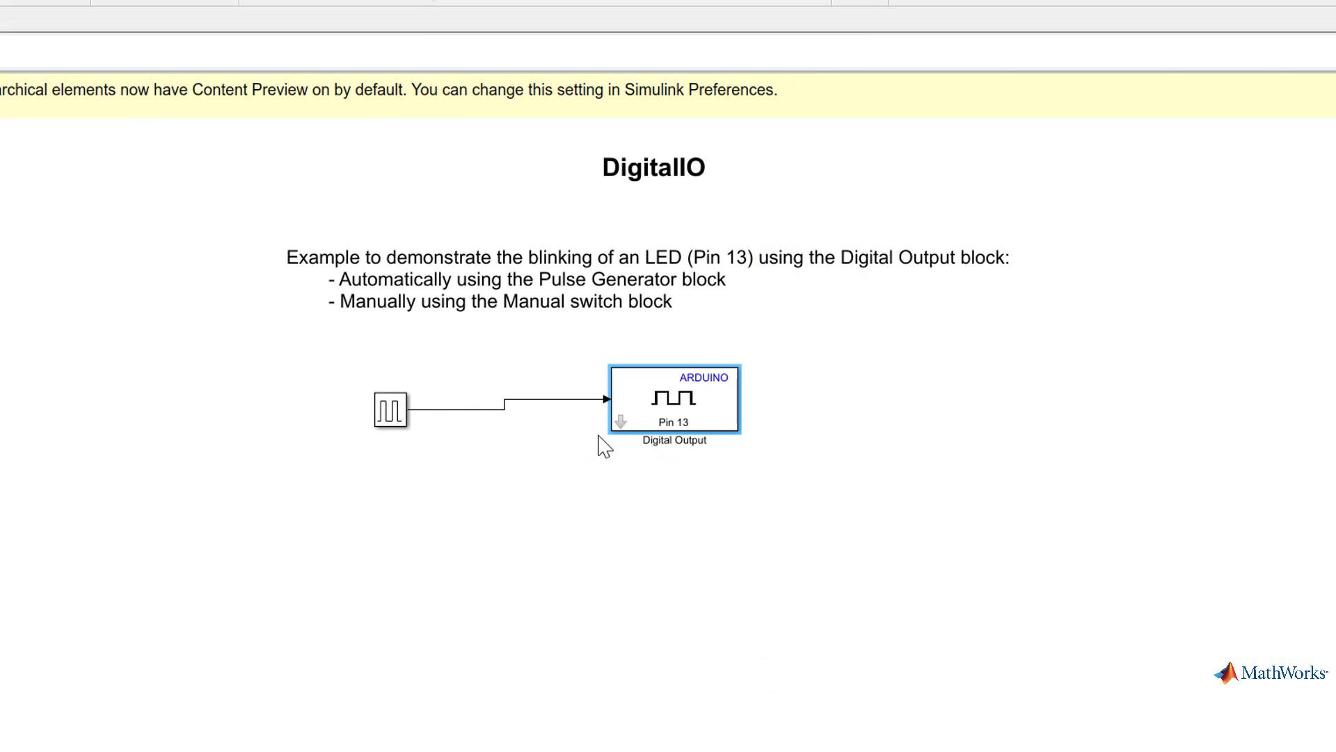
# Step: Set the Pulse Generator's period to 6 seconds and its pulse width to 50% of the period
pyautogui.doubleClick(392, 411)
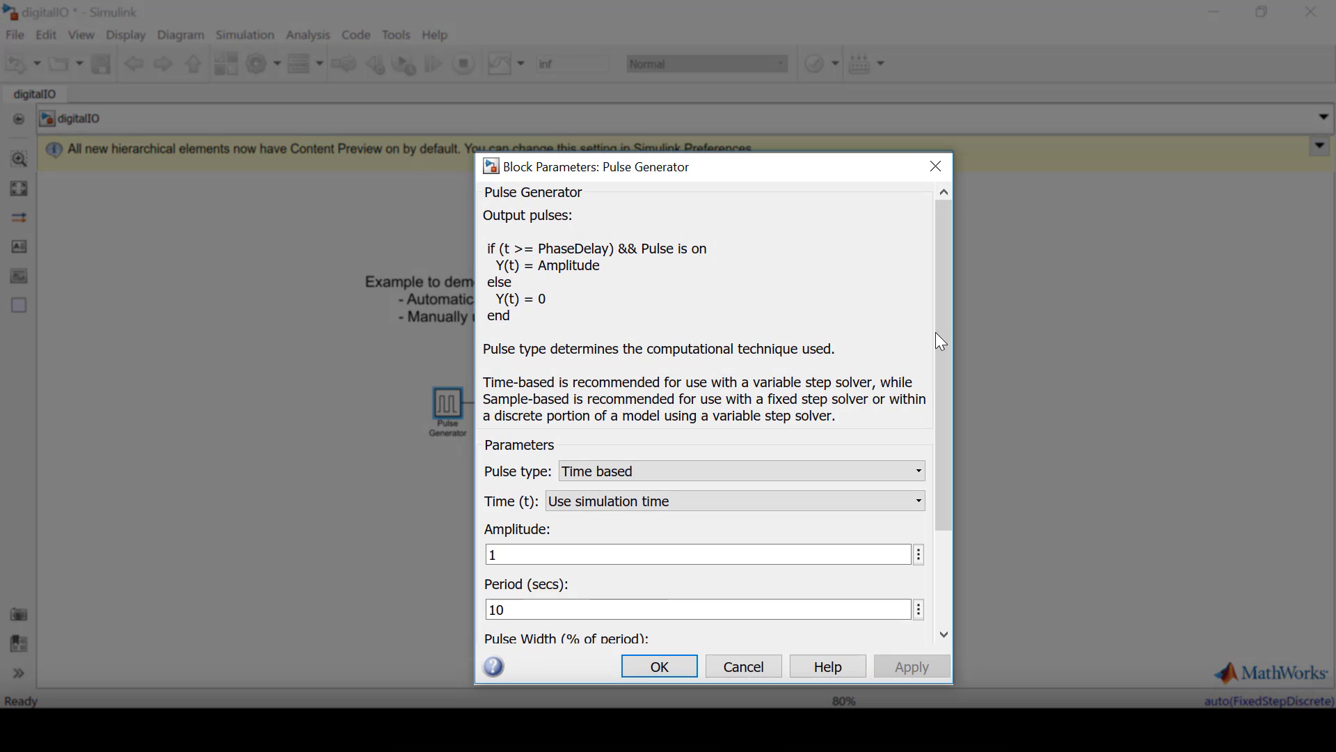
pyautogui.moveTo(937, 333); pyautogui.dragTo(965, 462)
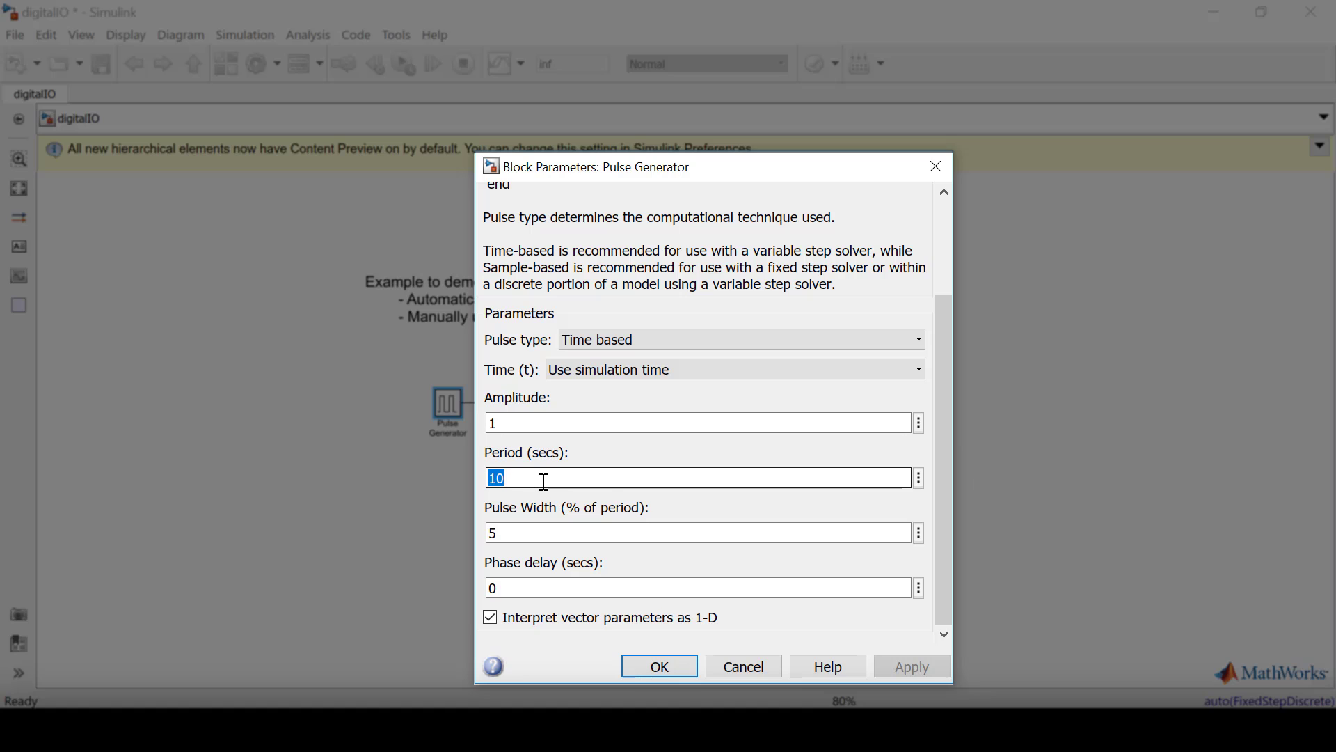
pyautogui.write('6')
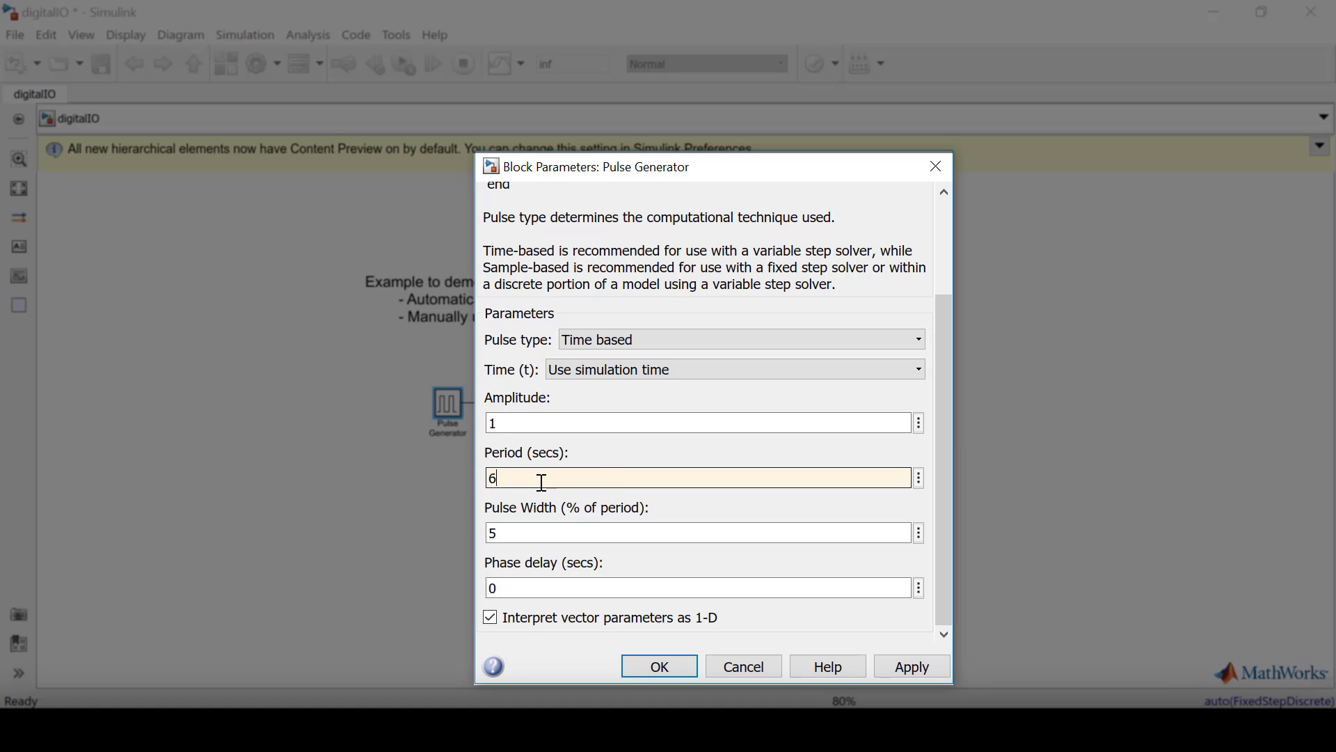
pyautogui.doubleClick(517, 542)
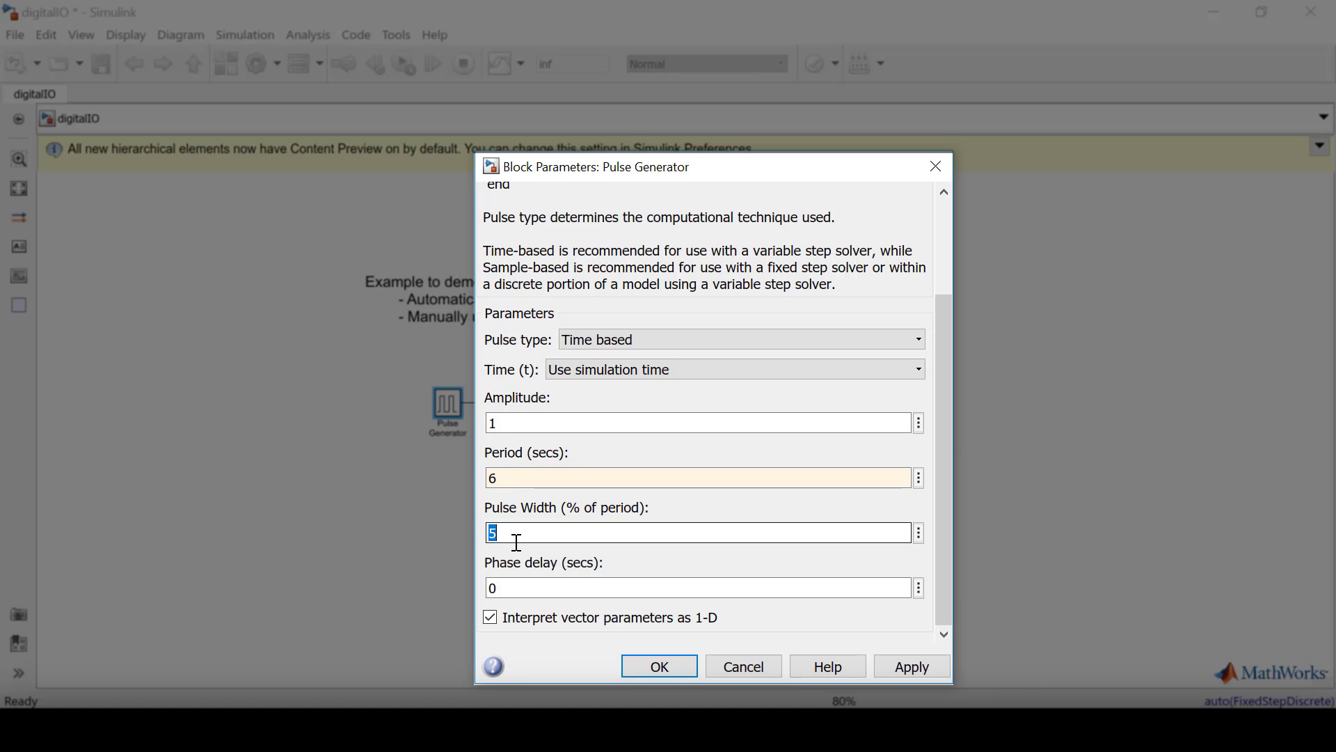
pyautogui.write('50')
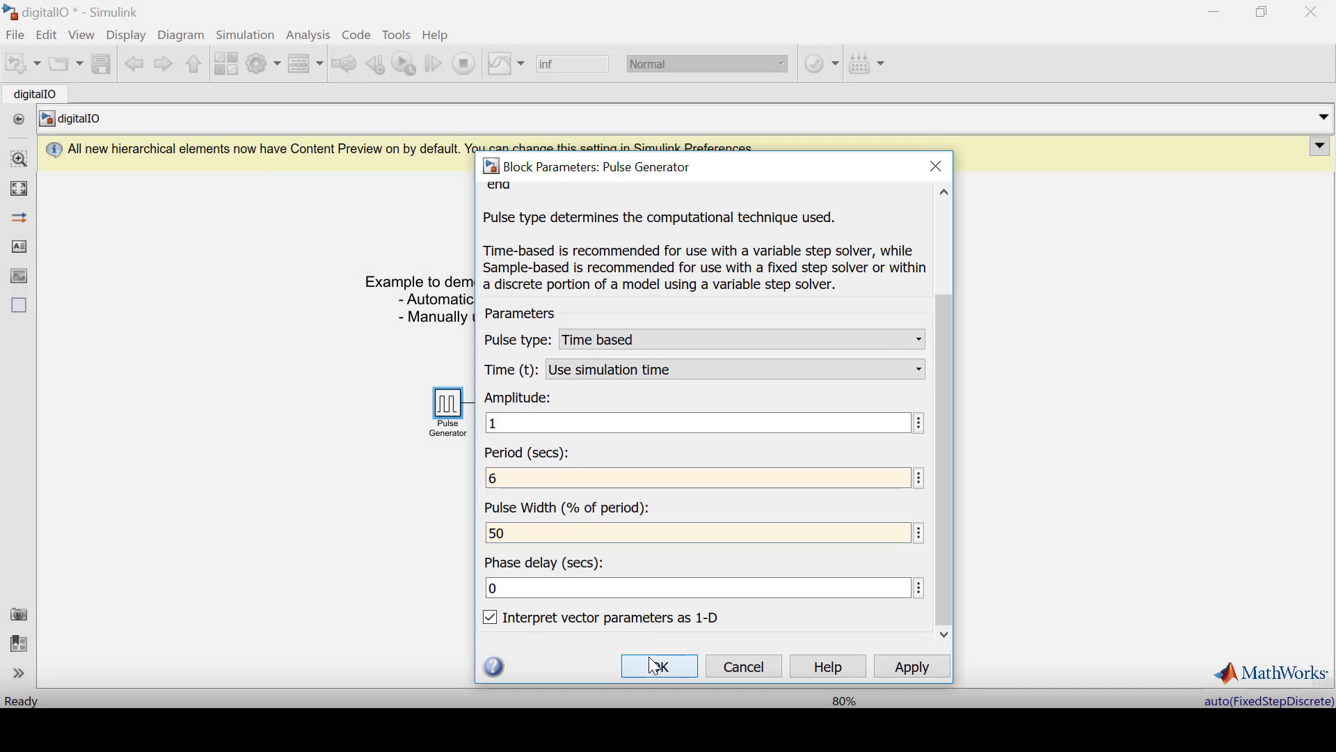
pyautogui.click(655, 667)
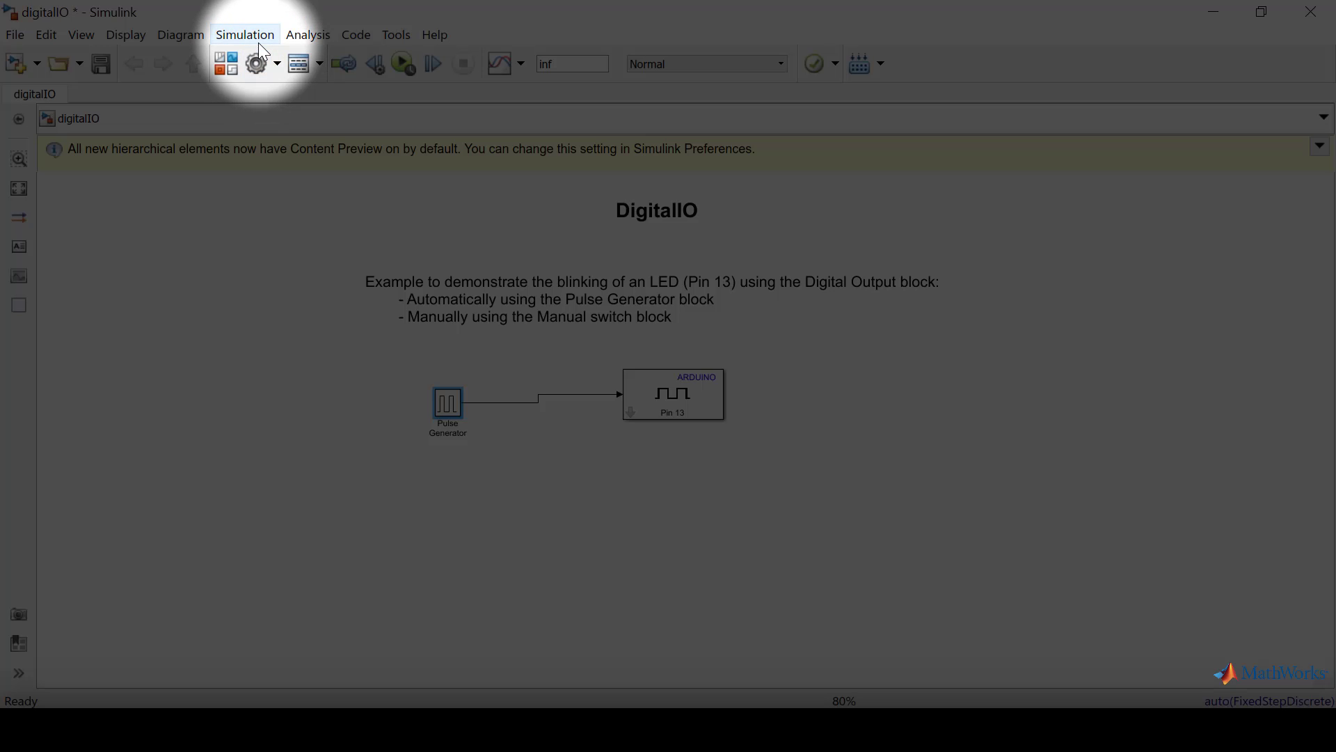
# Step: Check the digitalIO model's simulation pacing options, including the simulation time per wall clock second
pyautogui.click(244, 35)
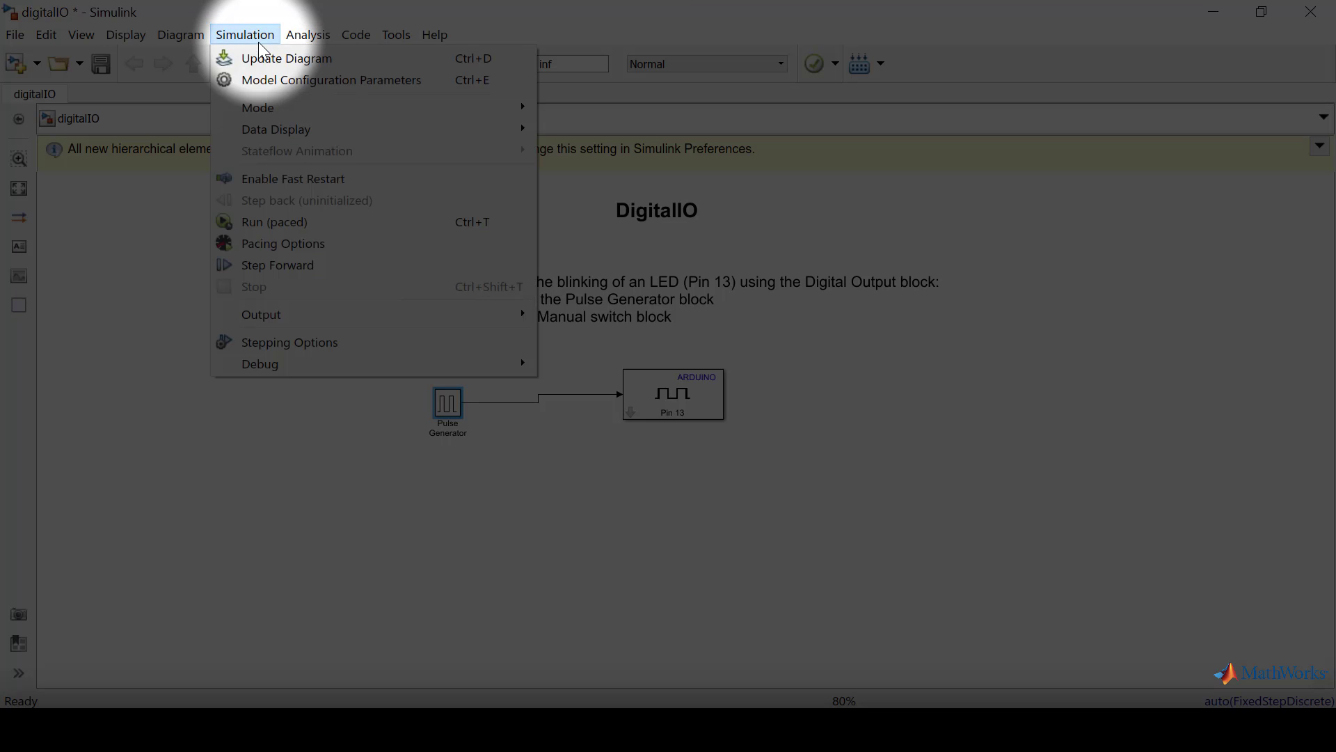
pyautogui.click(282, 244)
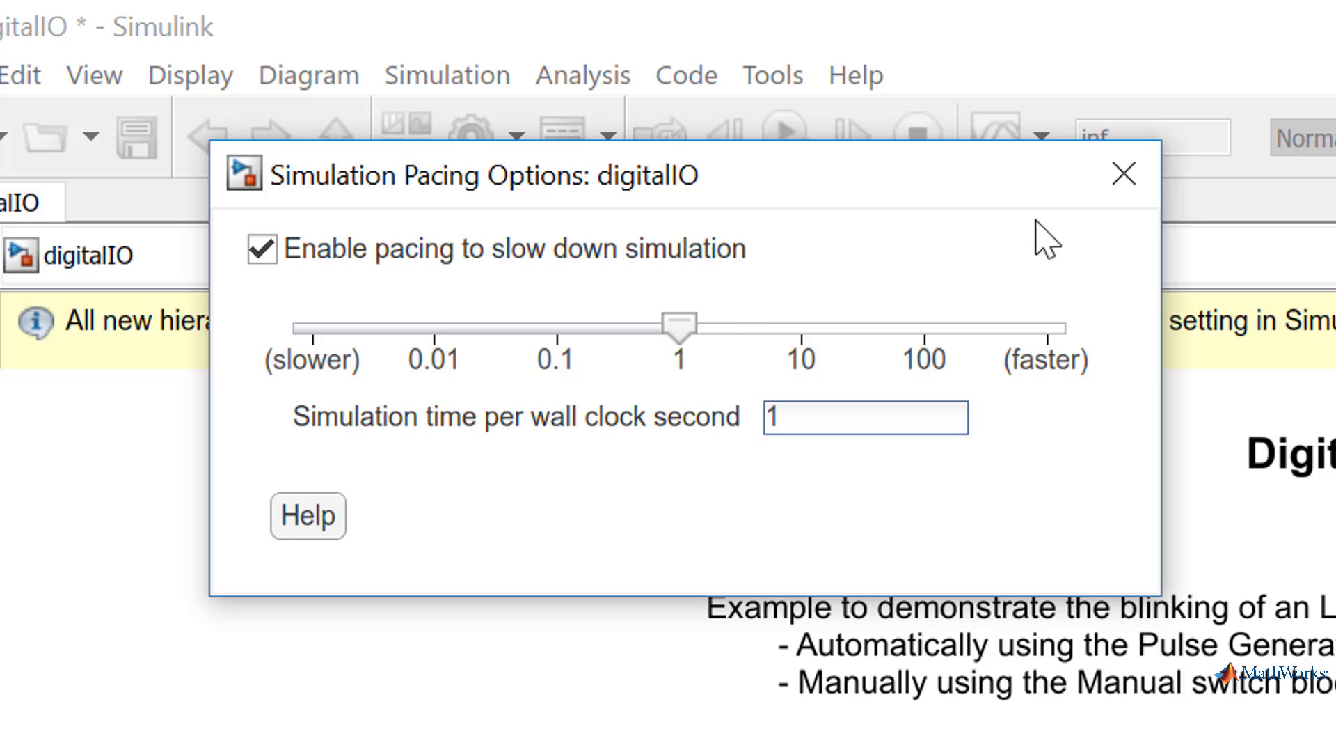
pyautogui.click(1114, 184)
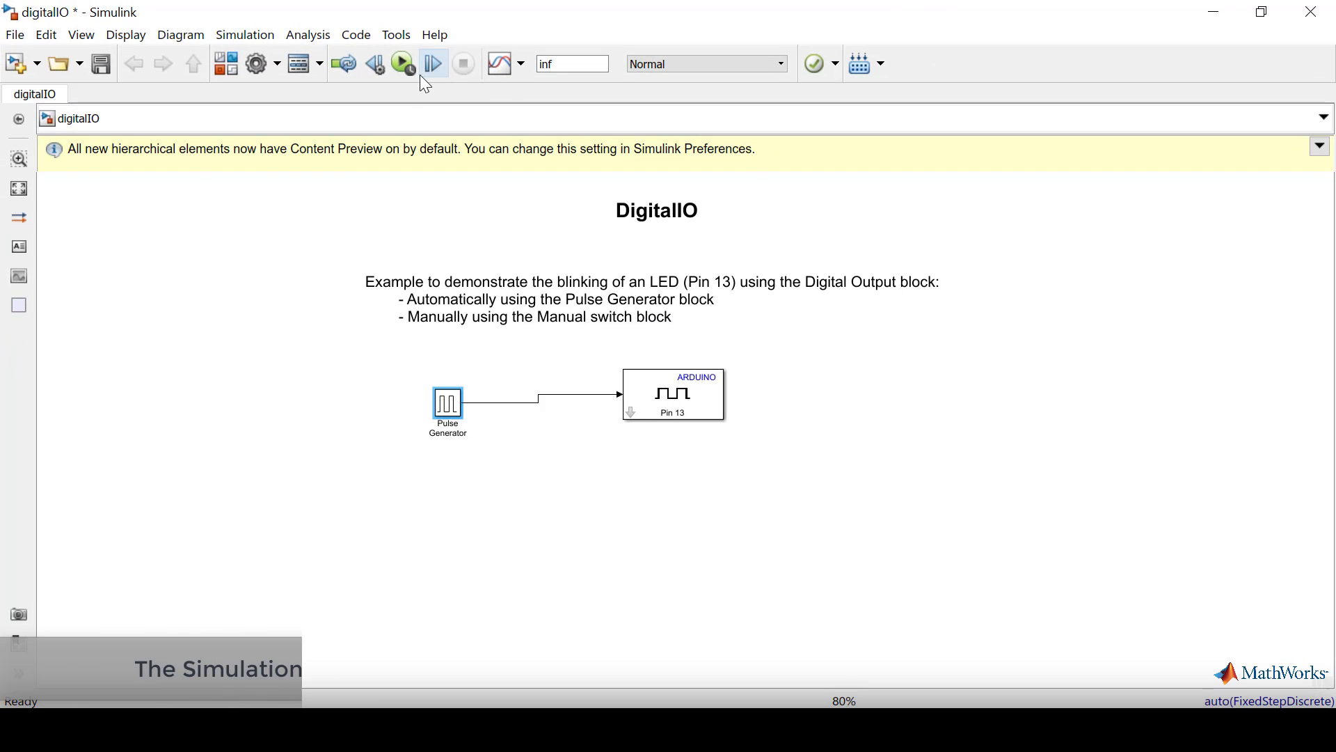
# Step: Run the paced simulation of the digitalIO model for several pulse periods and stop it
pyautogui.click(411, 72)
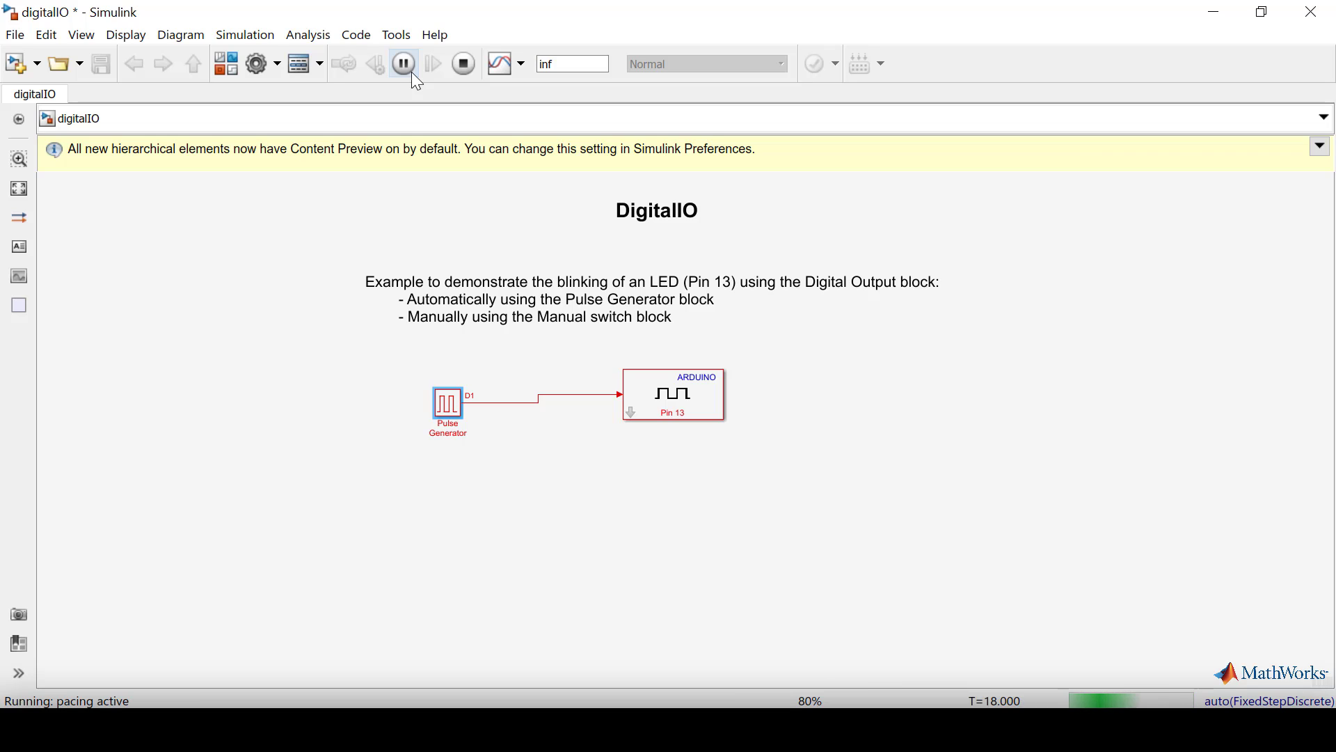
pyautogui.click(469, 54)
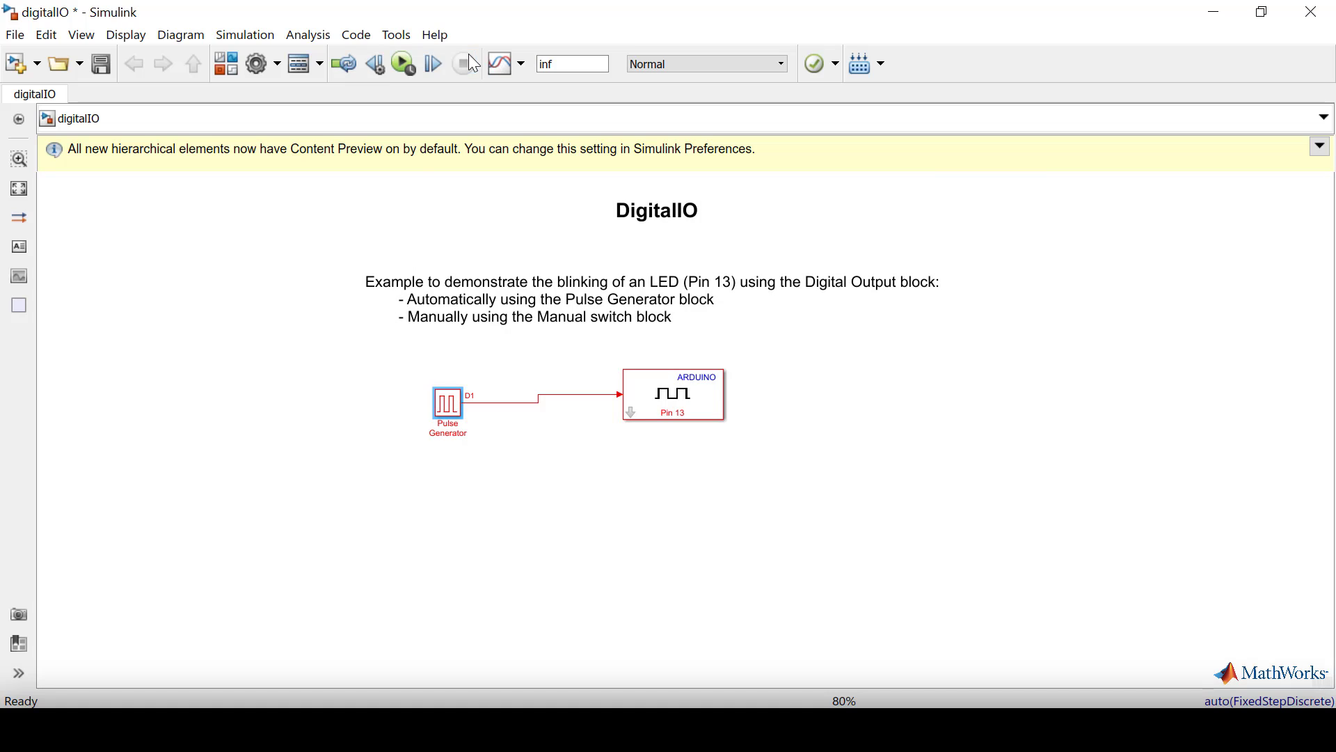
# Step: Comment out the Pulse Generator block together with its connected Digital Output block
pyautogui.moveTo(369, 354); pyautogui.dragTo(764, 440)
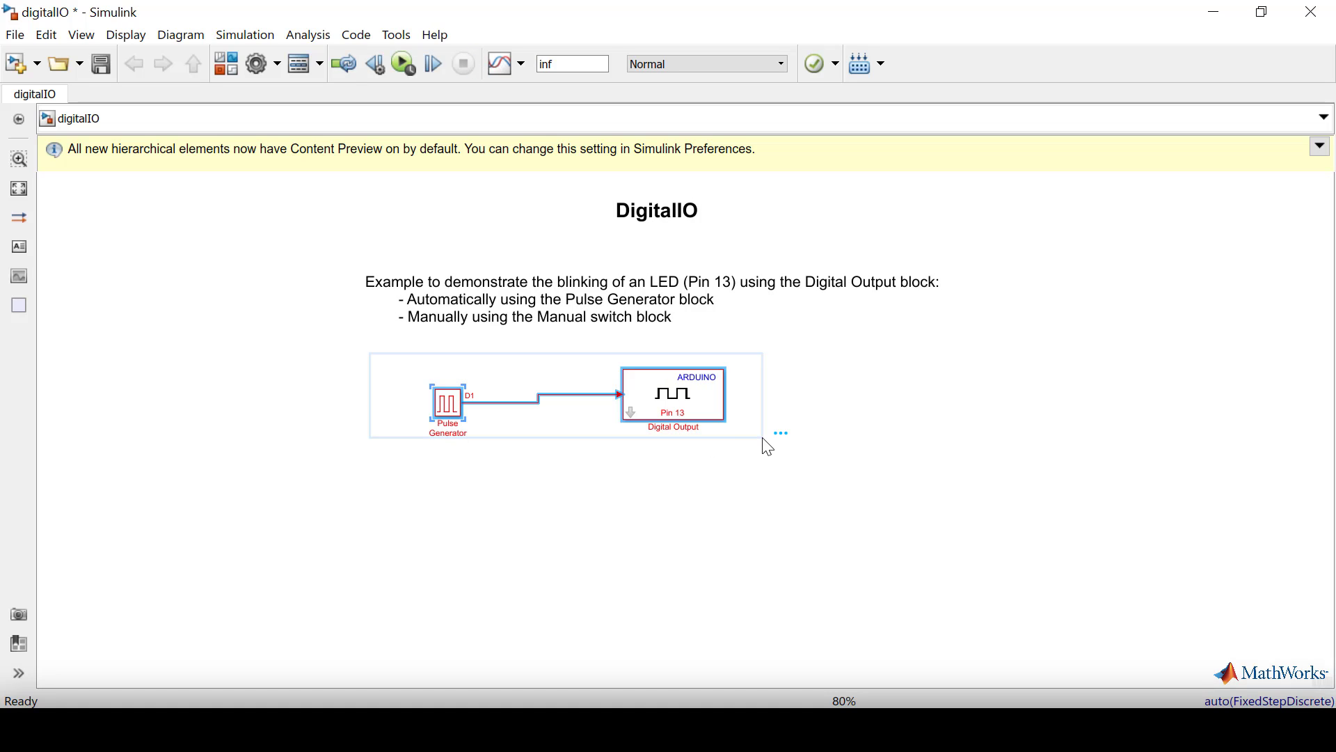
pyautogui.rightClick(678, 404)
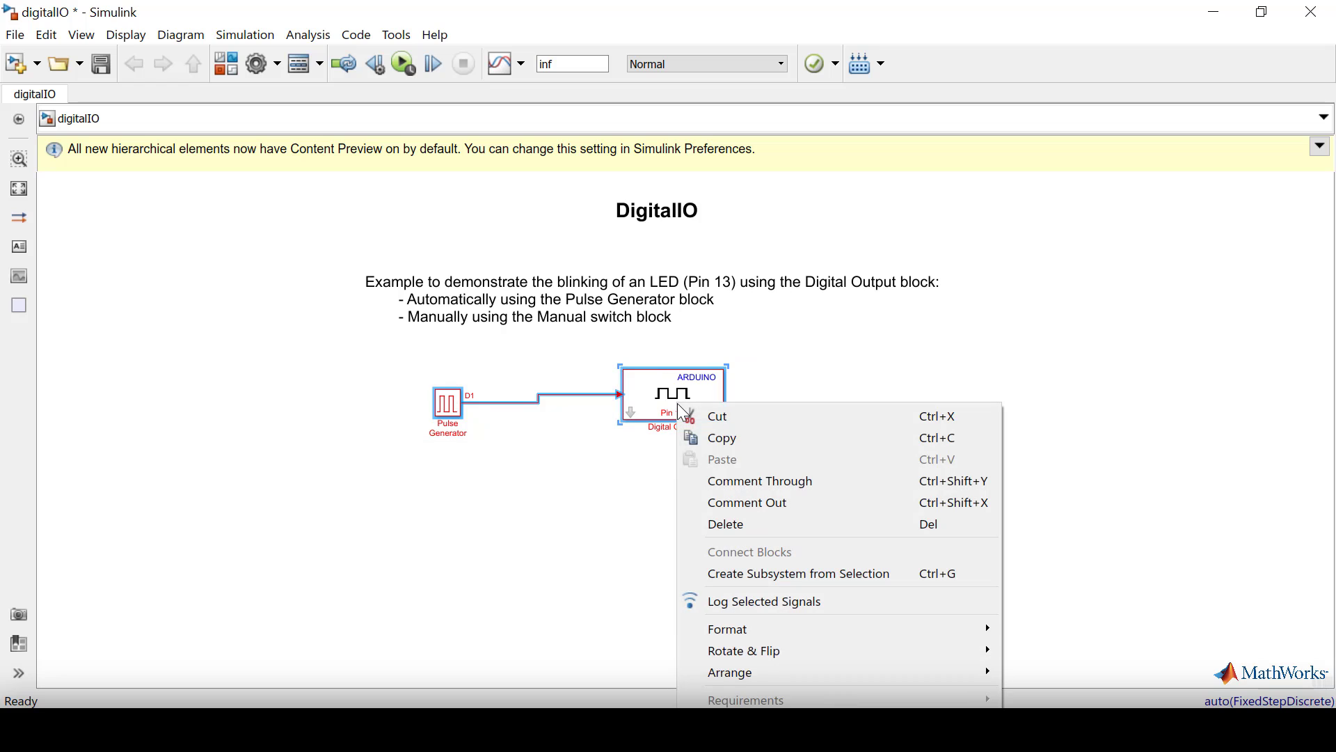
pyautogui.click(740, 506)
pyautogui.click(949, 391)
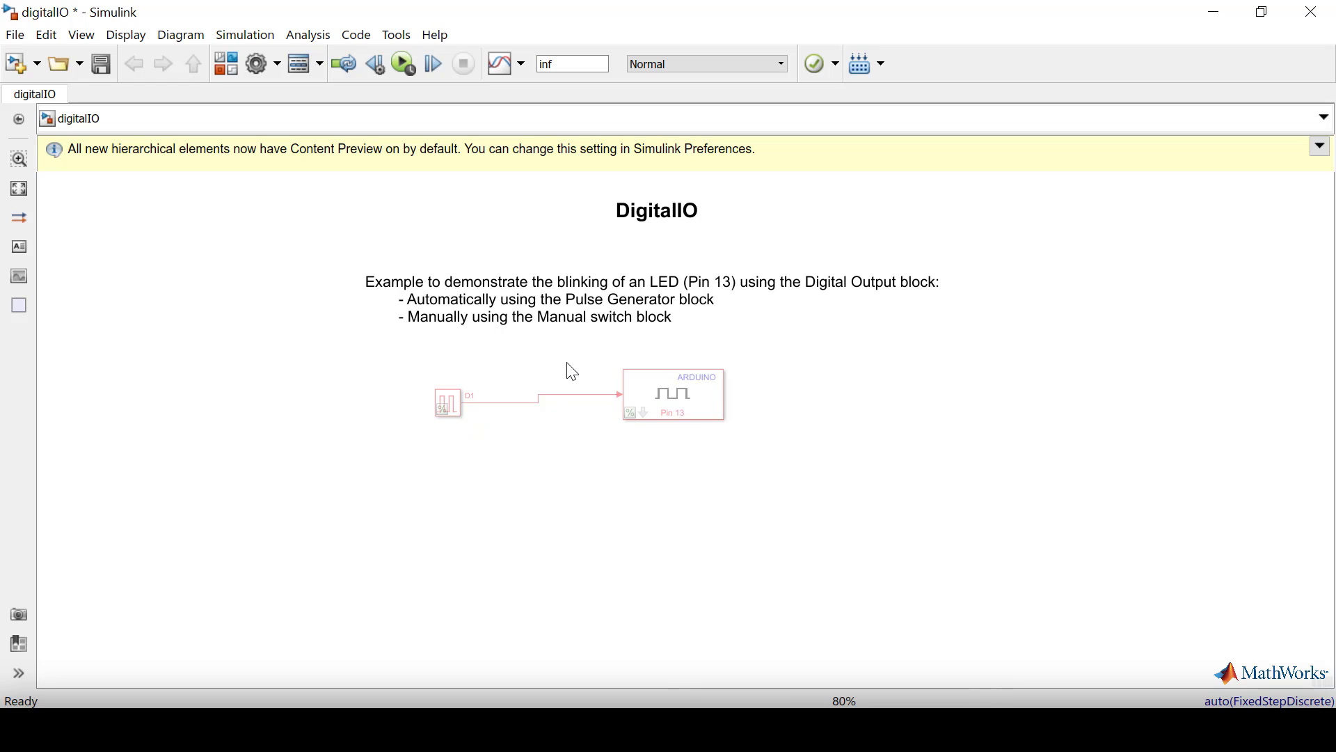
# Step: Add a Manual Switch block below the commented-out Pulse Generator and Digital Output blocks
pyautogui.doubleClick(464, 545)
pyautogui.write('manua')
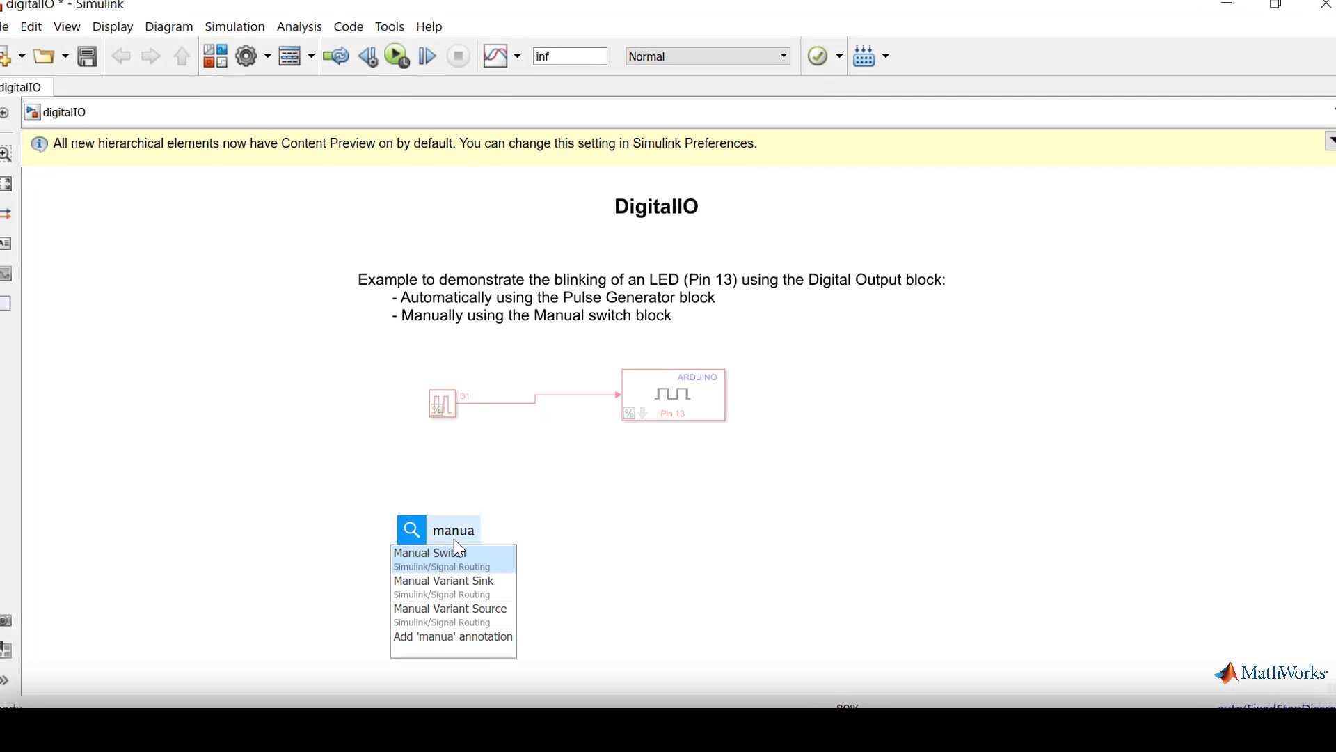
pyautogui.click(460, 554)
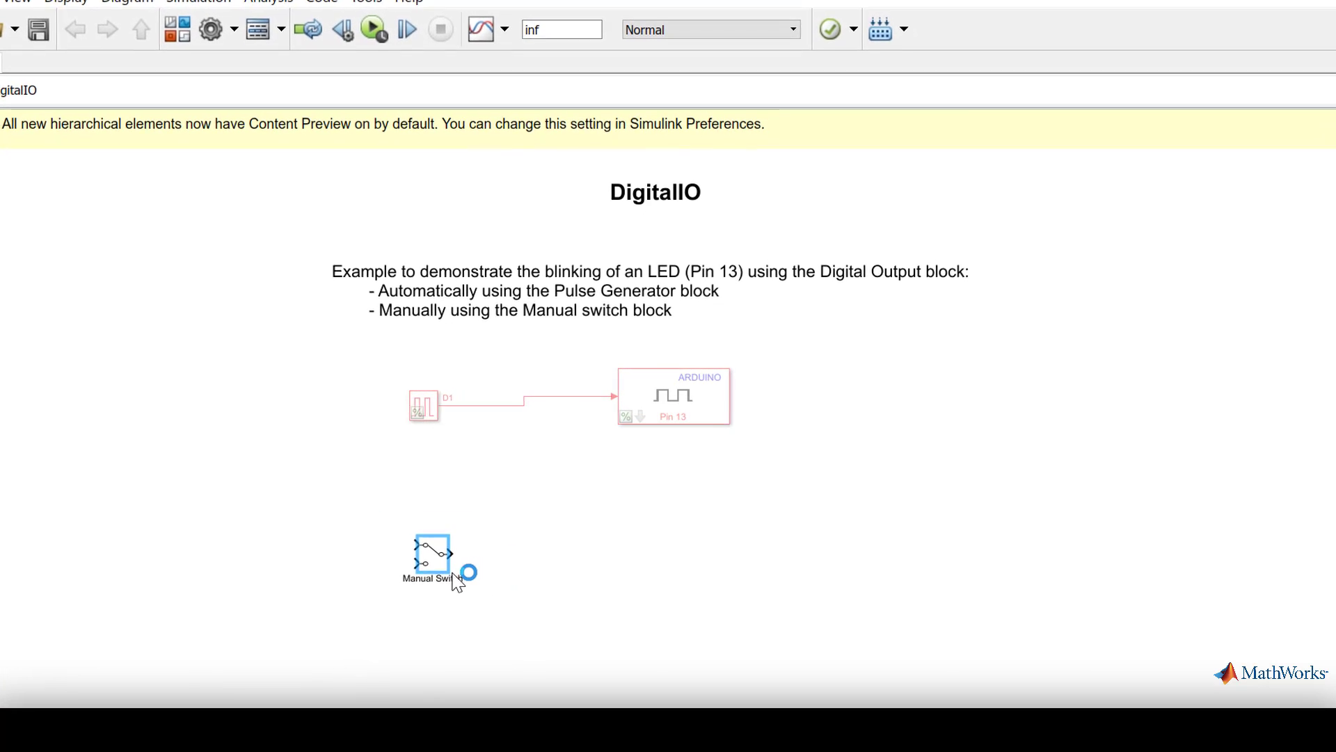
pyautogui.moveTo(453, 572); pyautogui.dragTo(565, 575)
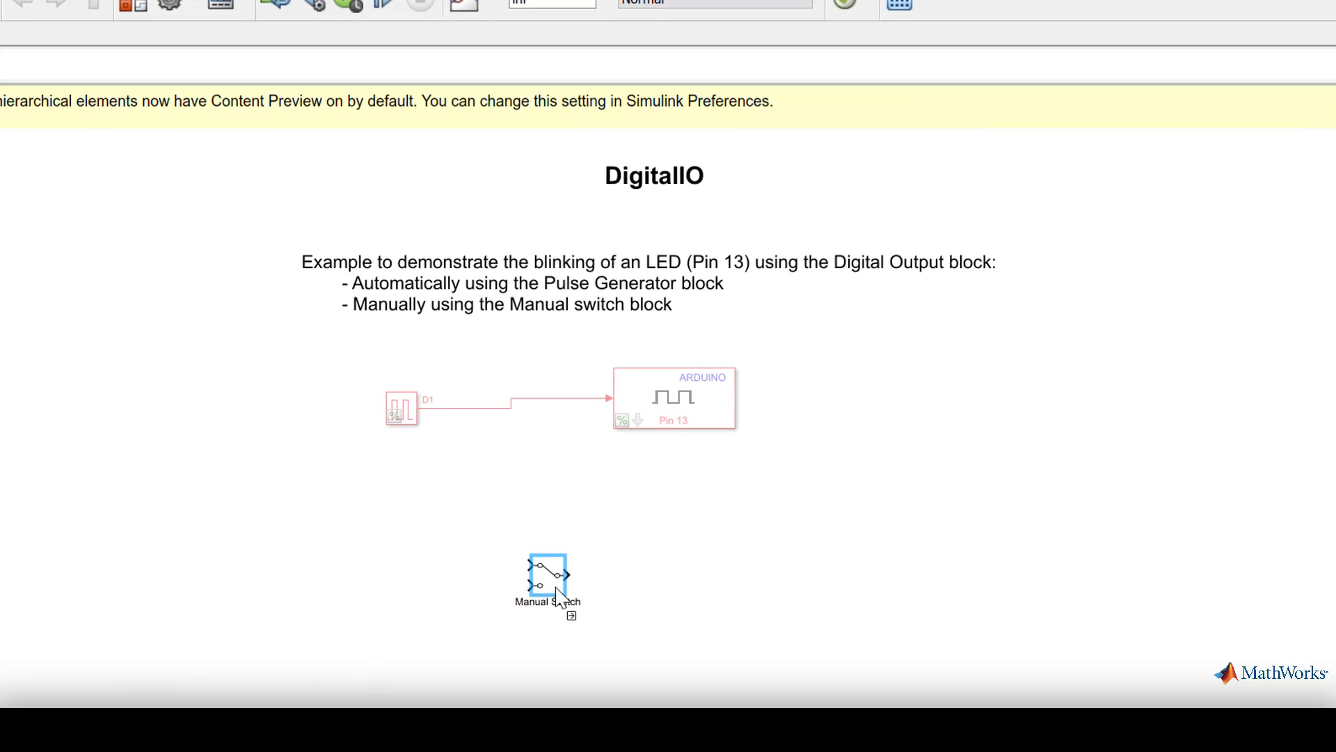
# Step: Add a Constant block from Simulink/Sources and connect it to the Manual Switch's upper input
pyautogui.doubleClick(400, 522)
pyautogui.write('const')
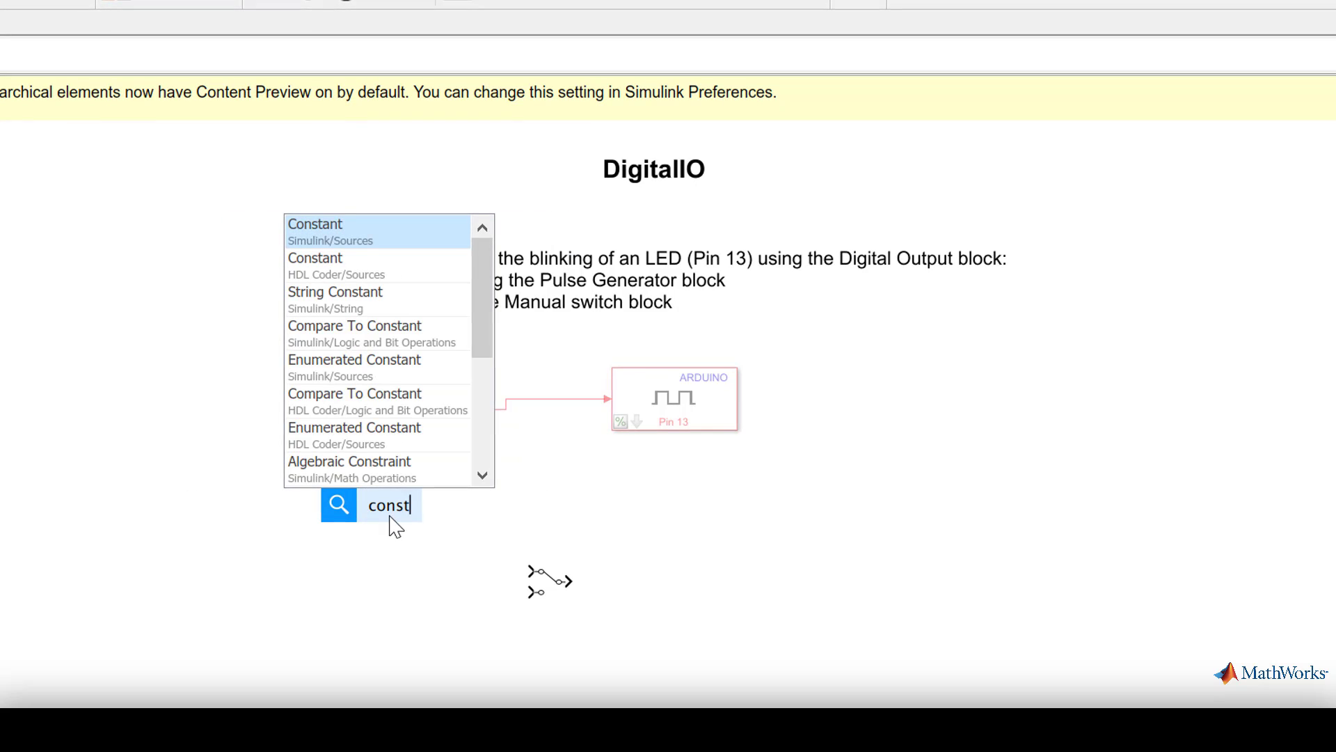
pyautogui.click(312, 230)
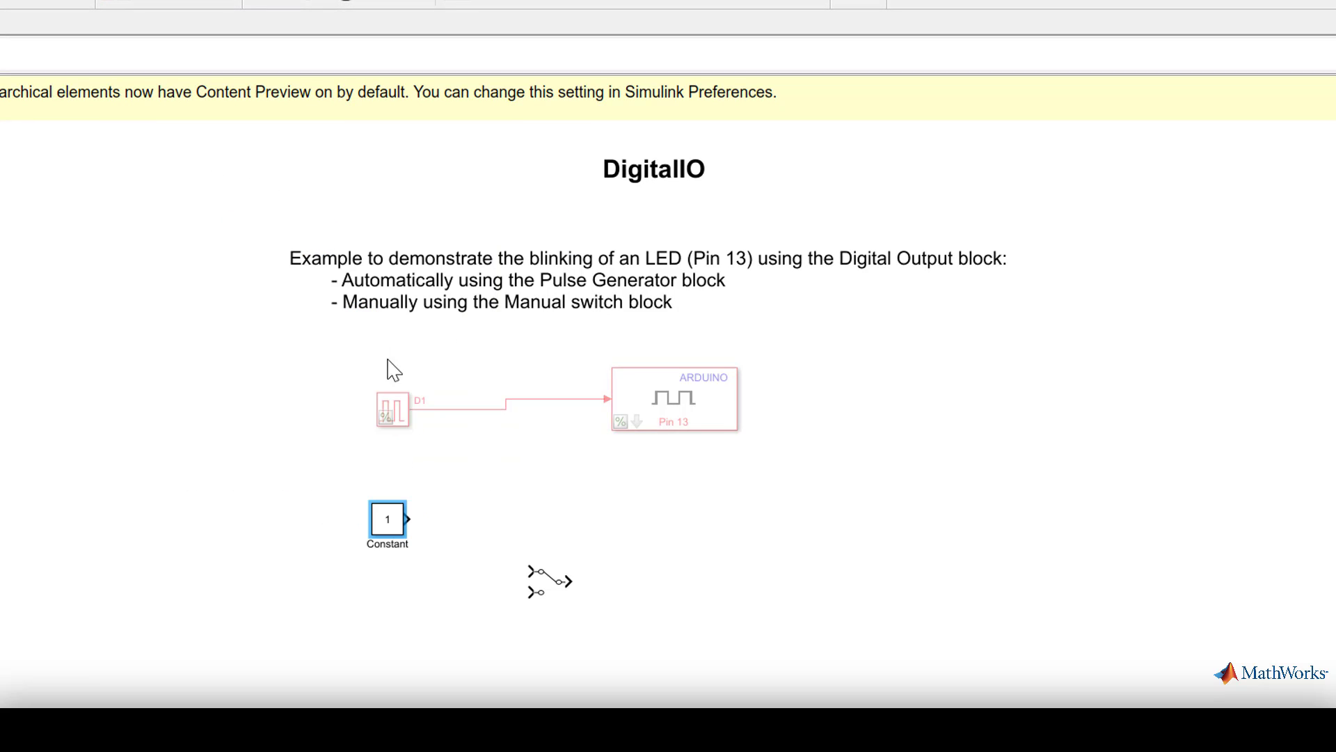
pyautogui.moveTo(390, 519); pyautogui.dragTo(530, 572)
# Step: Place a second Constant block with the value 0 under the first and connect it to the Manual Switch's lower input
pyautogui.click(392, 563)
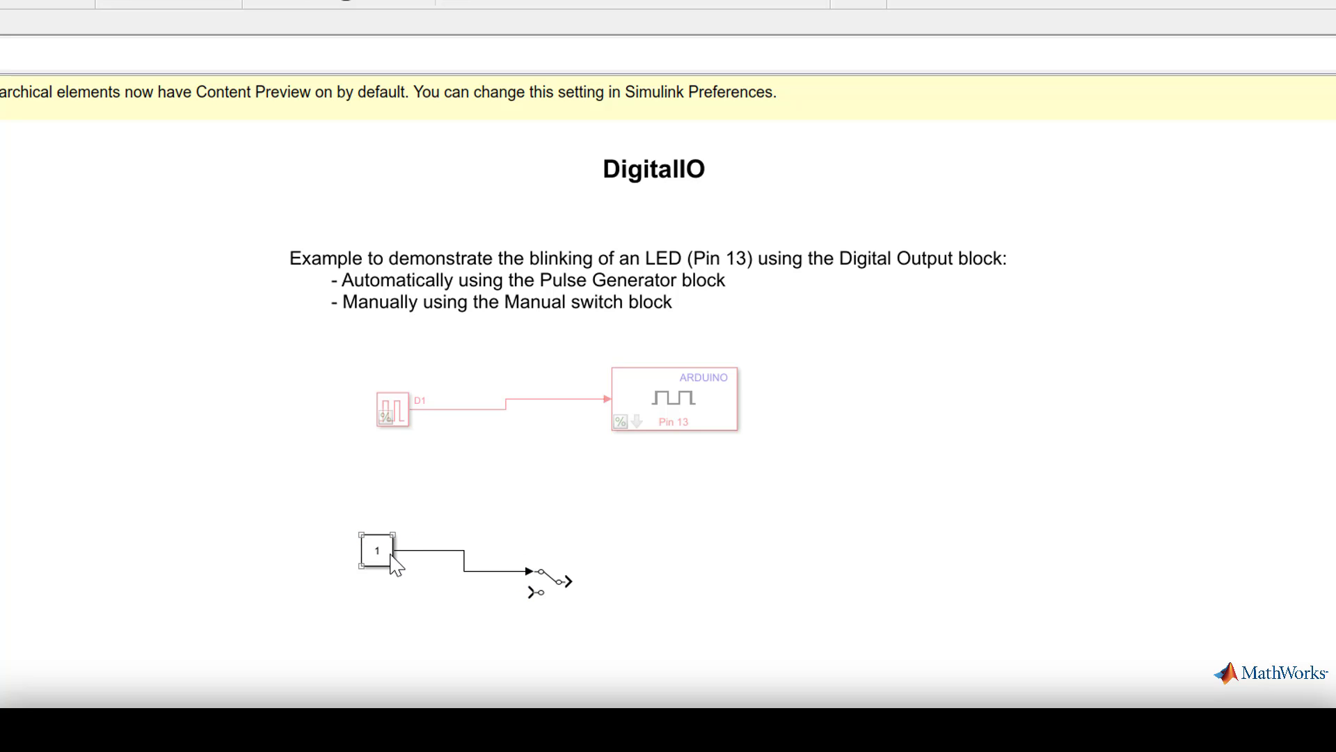
pyautogui.moveTo(388, 565)
pyautogui.mouseDown()
pyautogui.moveTo(398, 605)
pyautogui.moveTo(533, 592)
pyautogui.mouseUp()
pyautogui.doubleClick(379, 591)
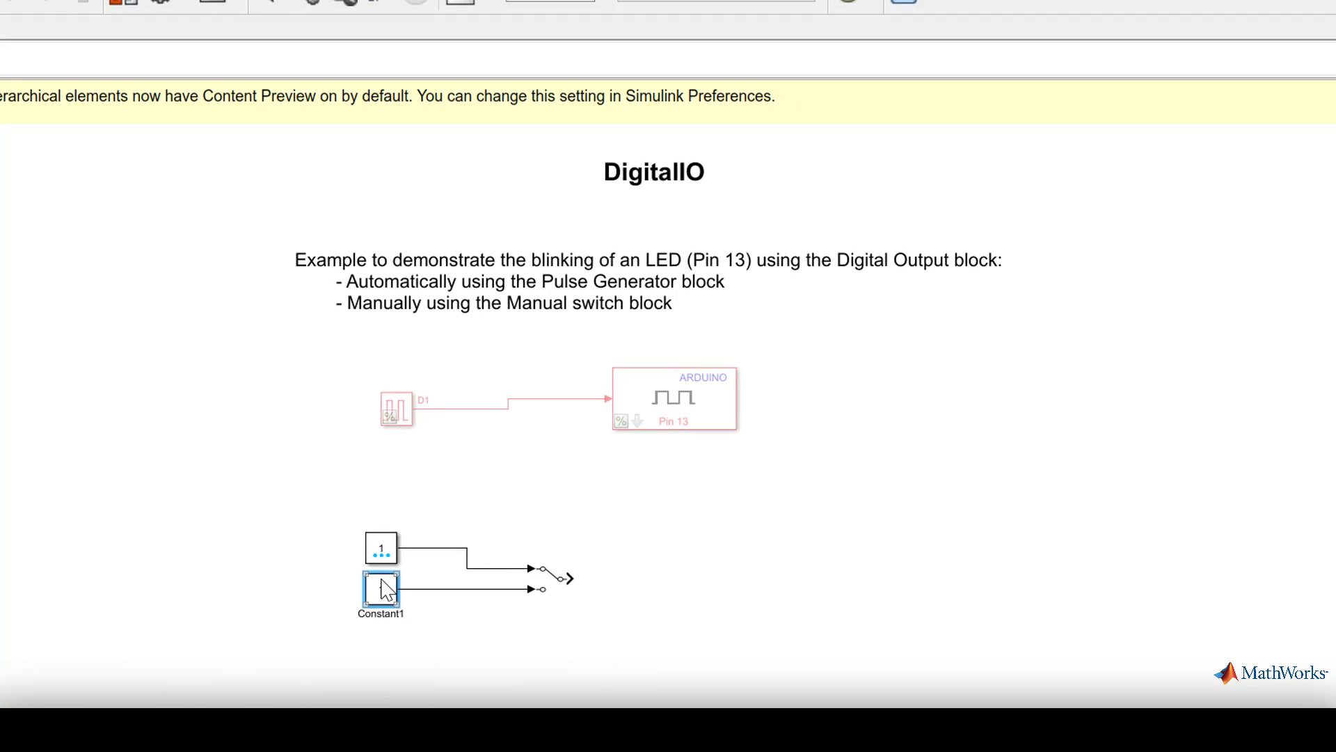
pyautogui.write('0')
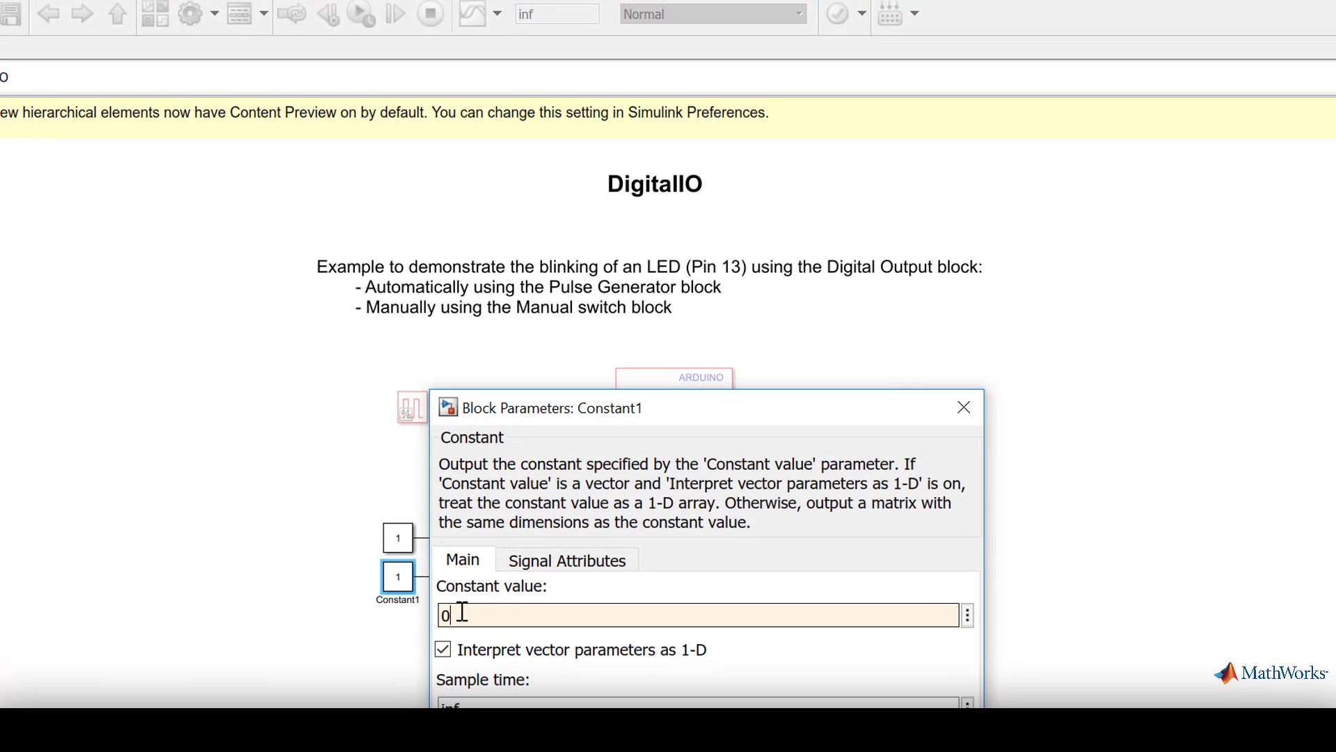
pyautogui.press('Return')
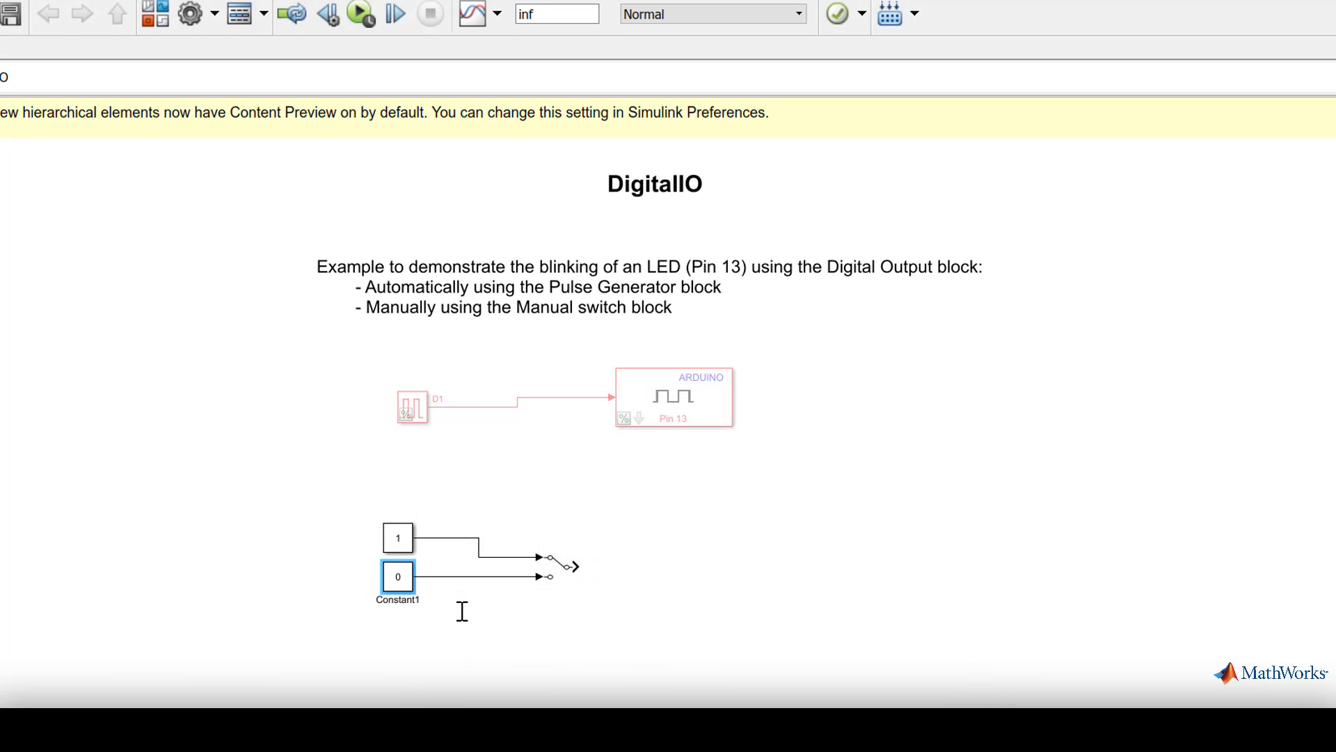
# Step: Add an Arduino Digital Output block beside the Manual Switch and connect the switch's output to it
pyautogui.doubleClick(777, 633)
pyautogui.write('digit')
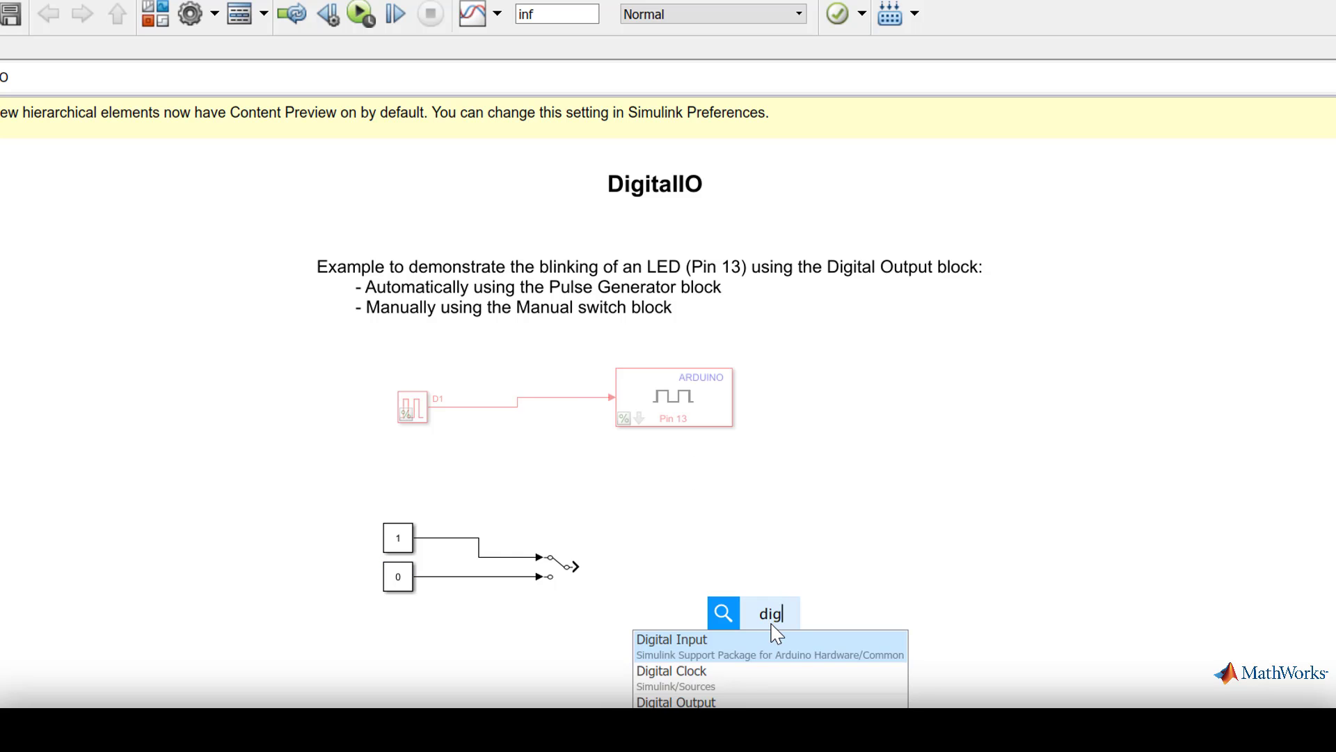
pyautogui.click(755, 704)
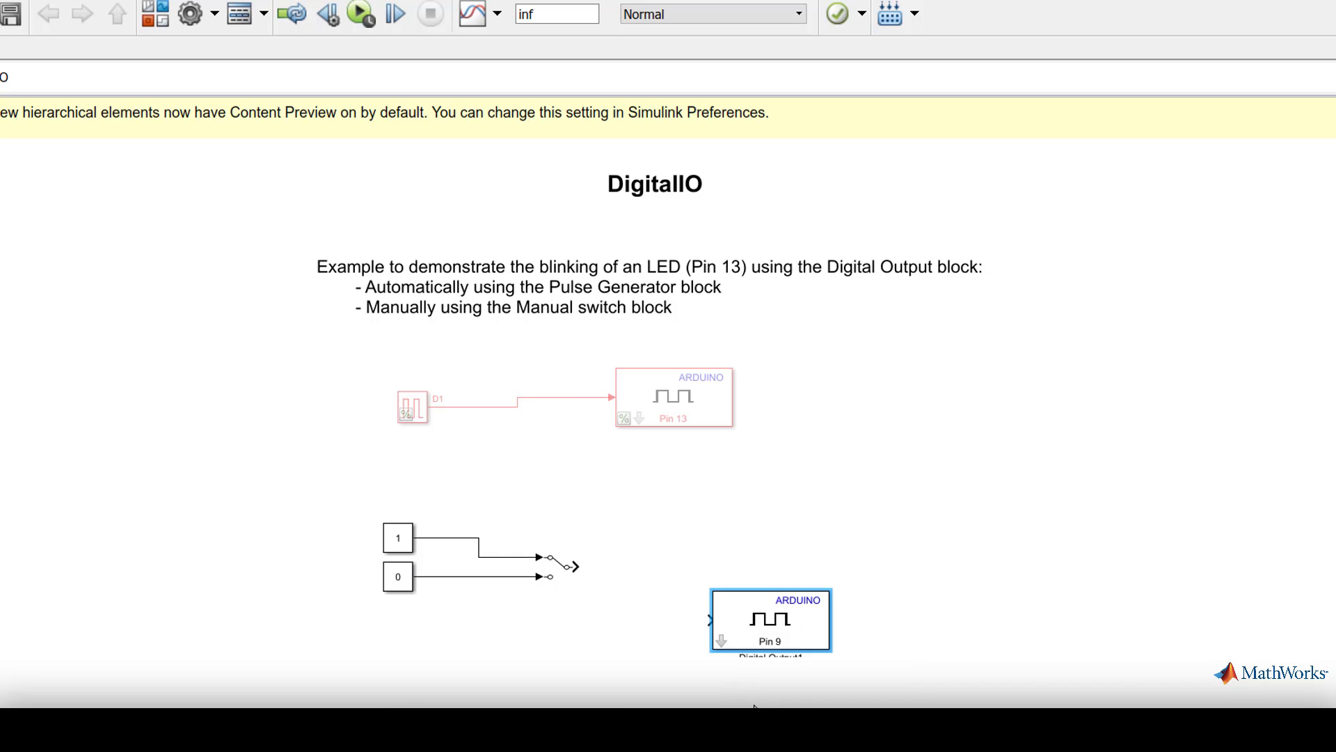
pyautogui.moveTo(772, 609); pyautogui.dragTo(701, 558)
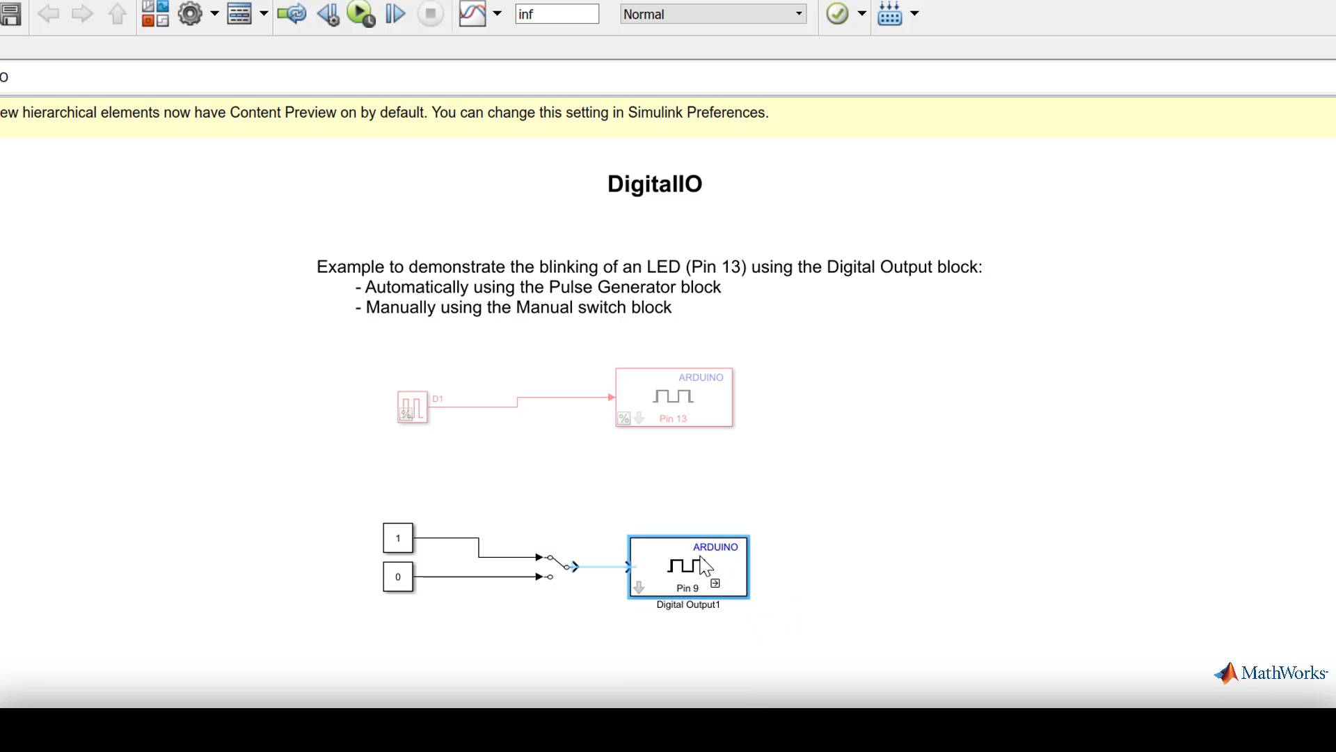
pyautogui.click(599, 567)
# Step: Set the new Digital Output block's pin number to 13
pyautogui.click(706, 599)
pyautogui.doubleClick(706, 600)
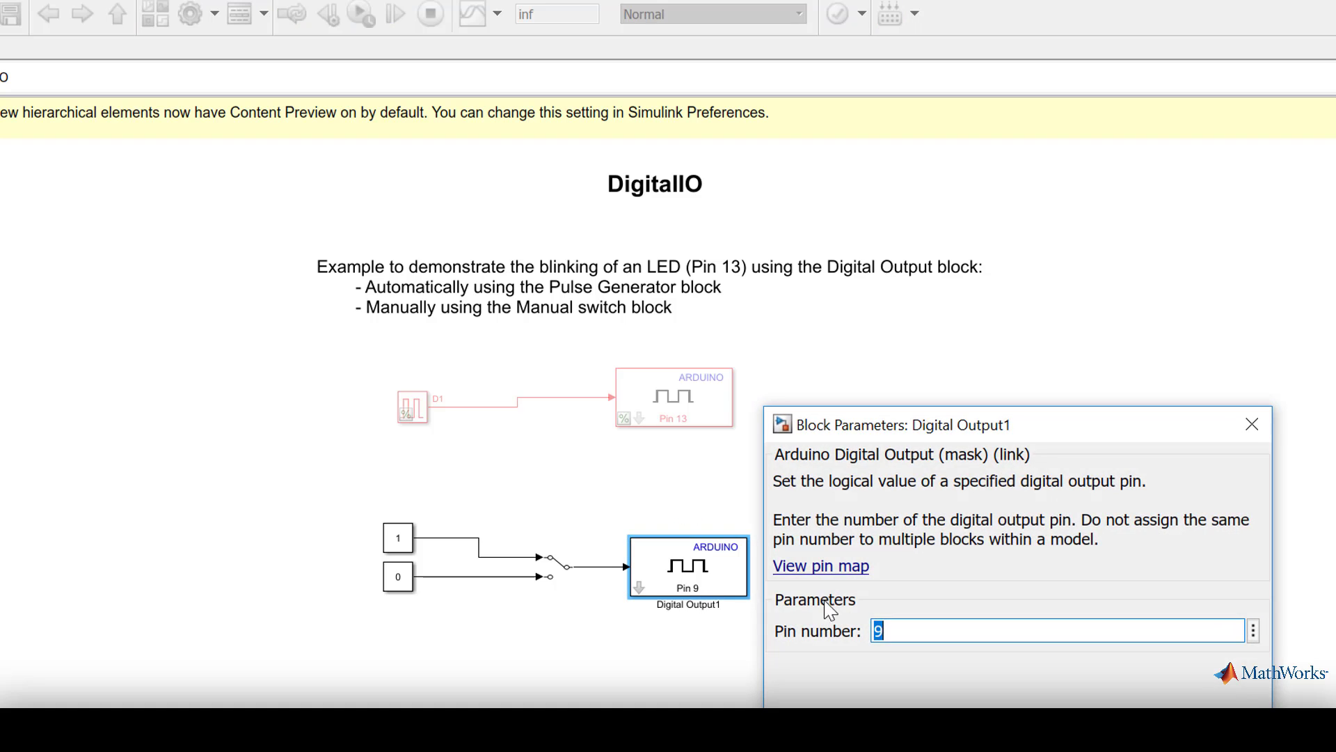
pyautogui.write('13')
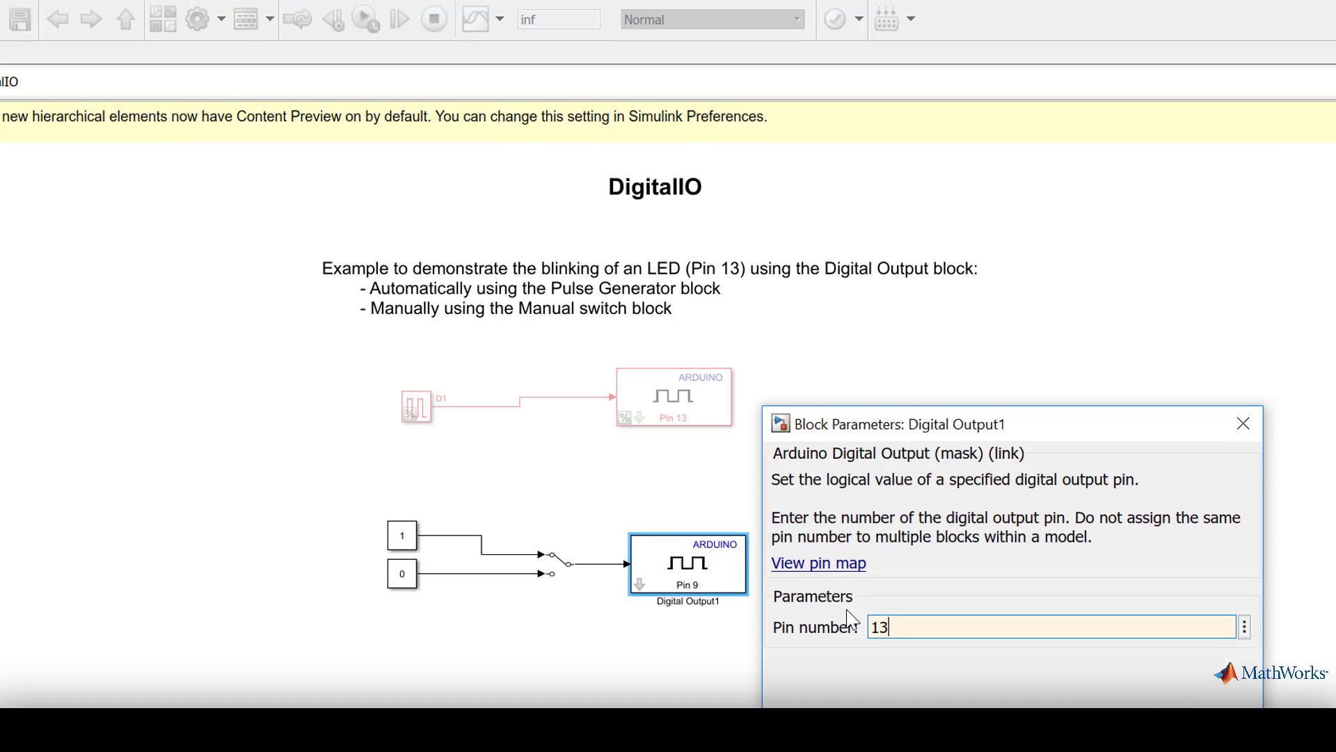
pyautogui.press('Return')
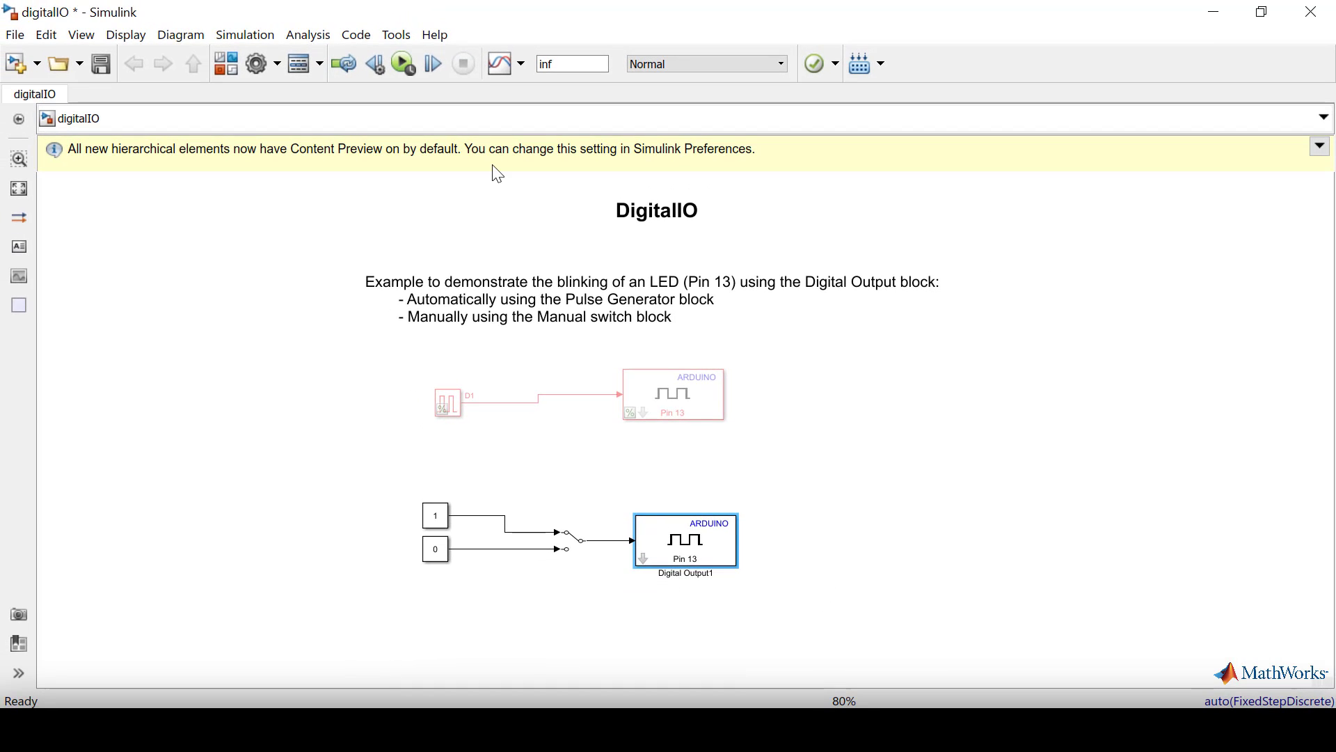
# Step: Run the digitalIO simulation and toggle the Manual Switch to the constant 0 and back to 1
pyautogui.click(414, 75)
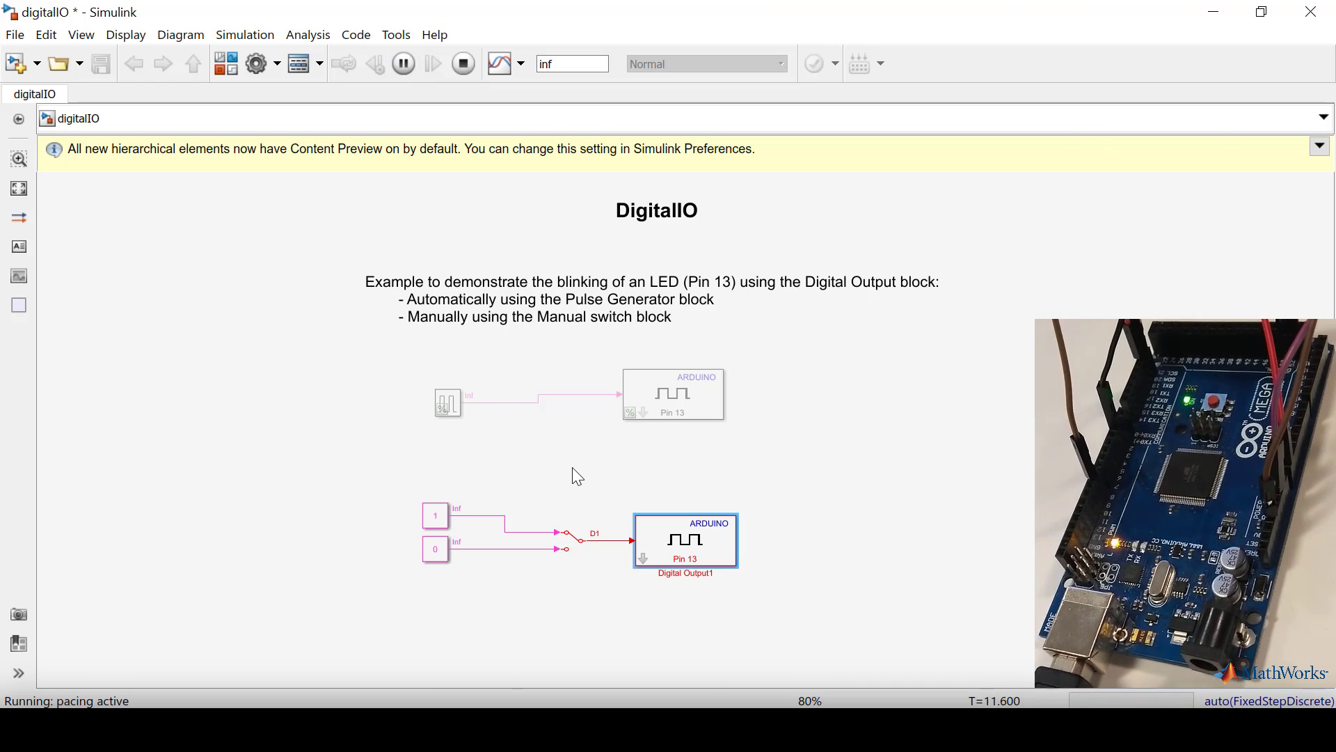
pyautogui.click(571, 538)
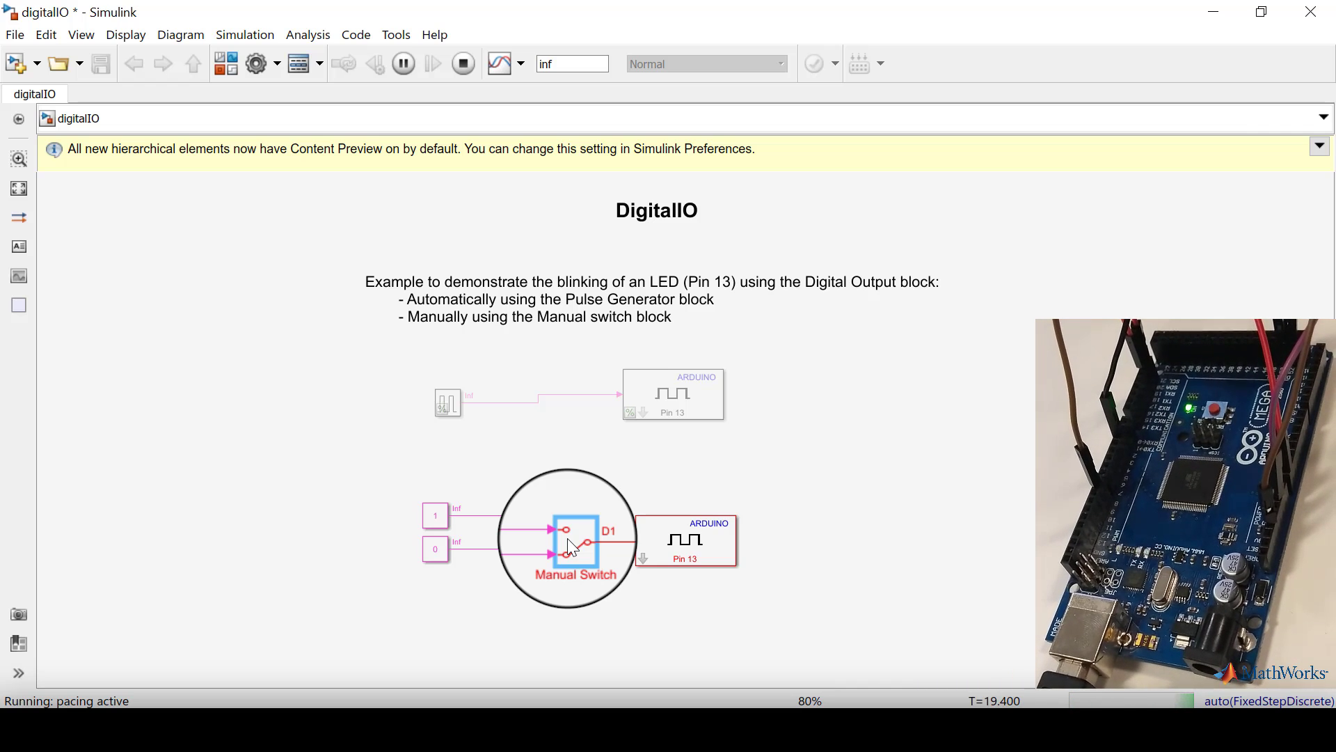
pyautogui.doubleClick(567, 538)
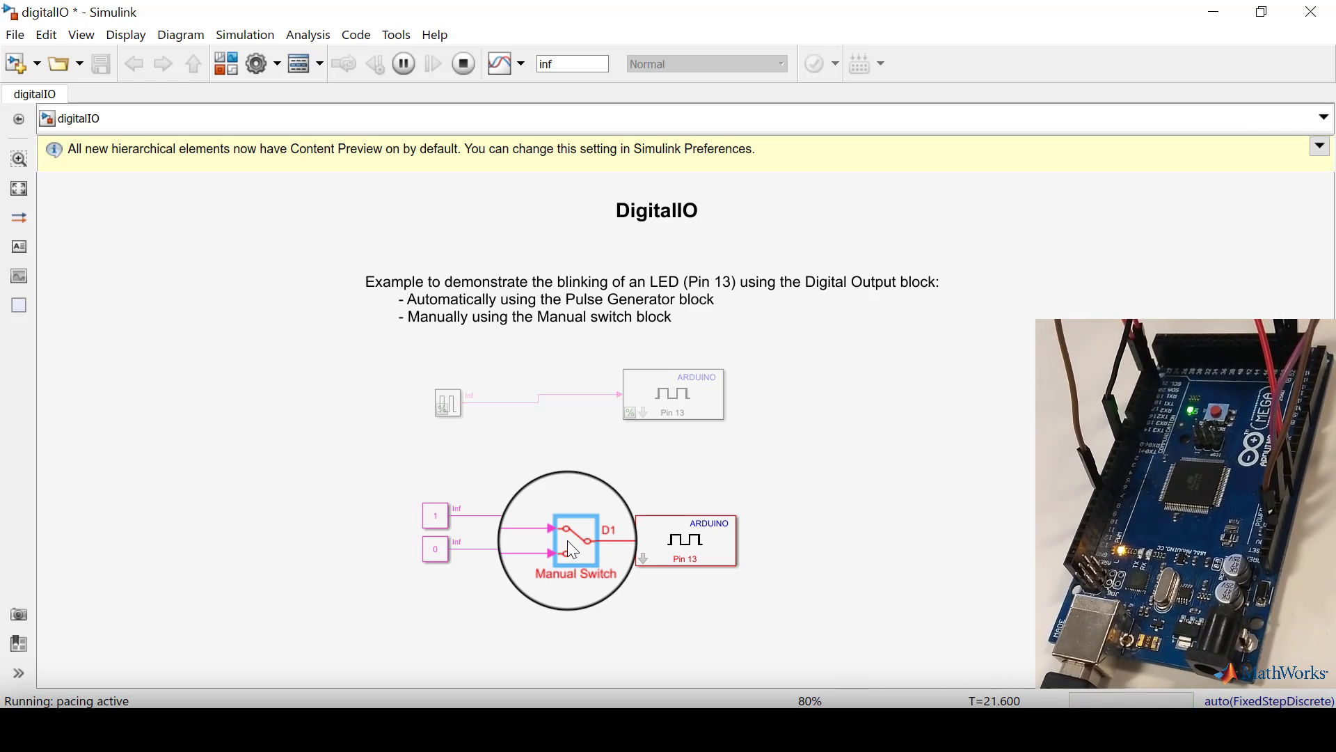
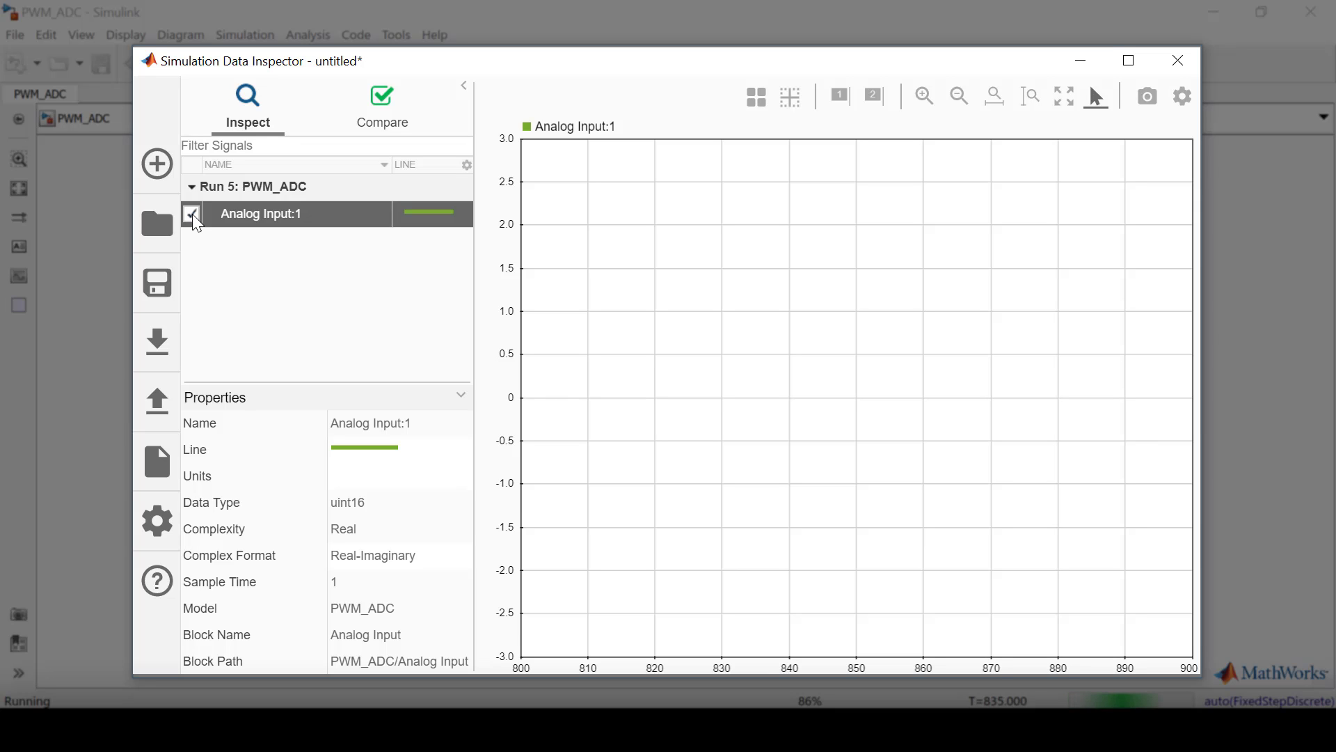
# Step: Fit the Analog Input:1 plot to view in the Simulation Data Inspector and normalize its Y-axis limits
pyautogui.click(1067, 103)
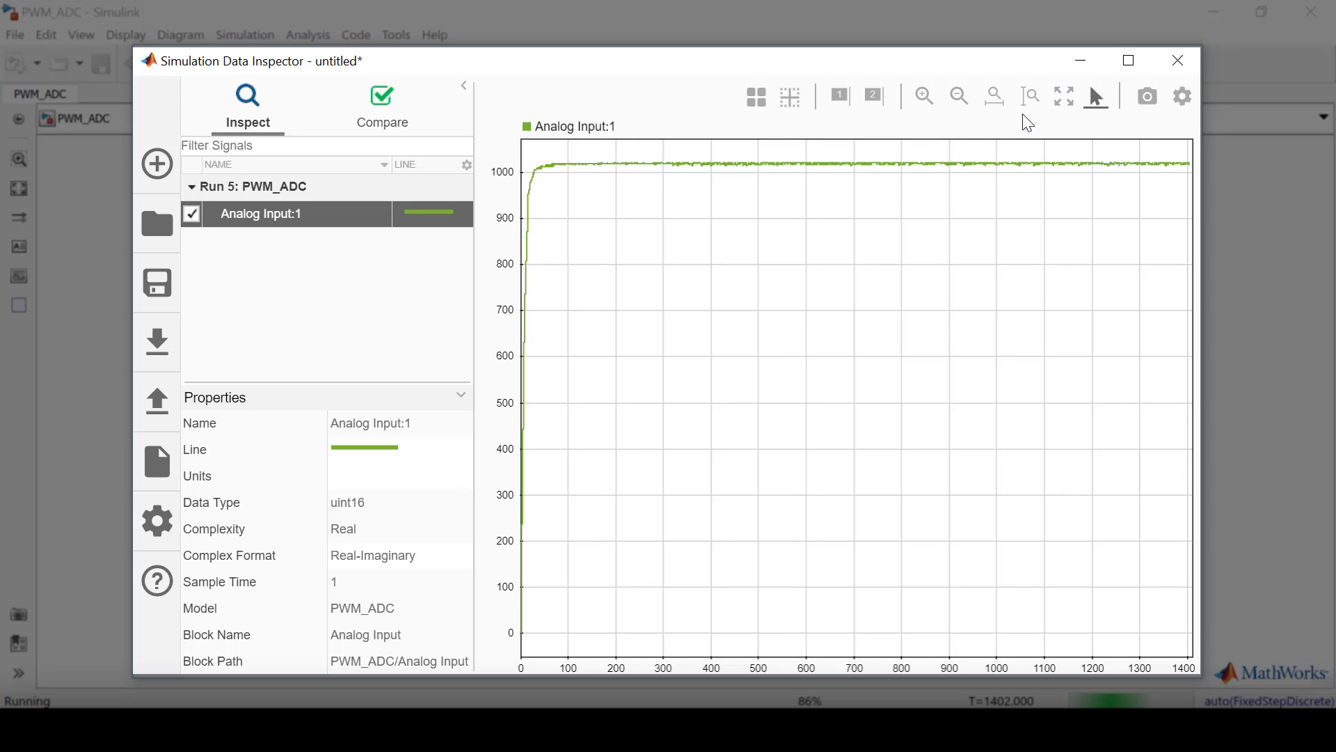
pyautogui.click(1179, 106)
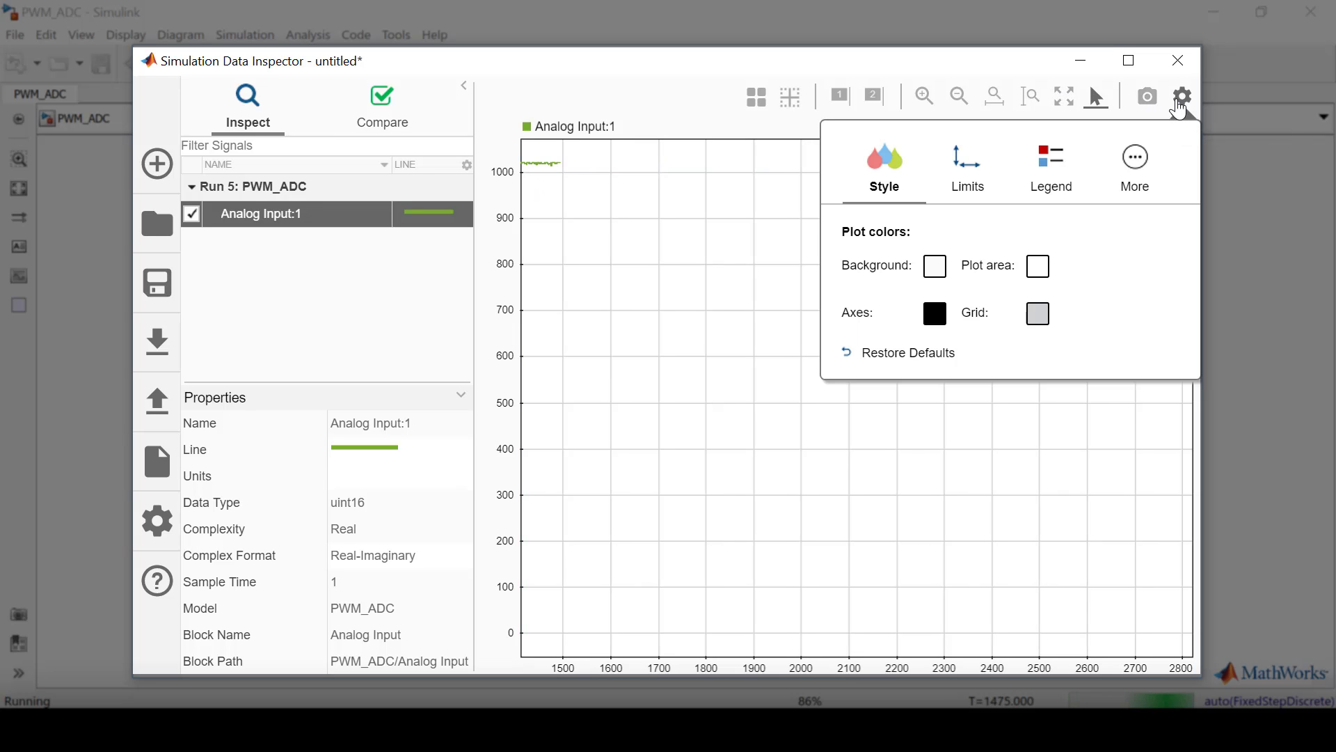
pyautogui.click(1142, 195)
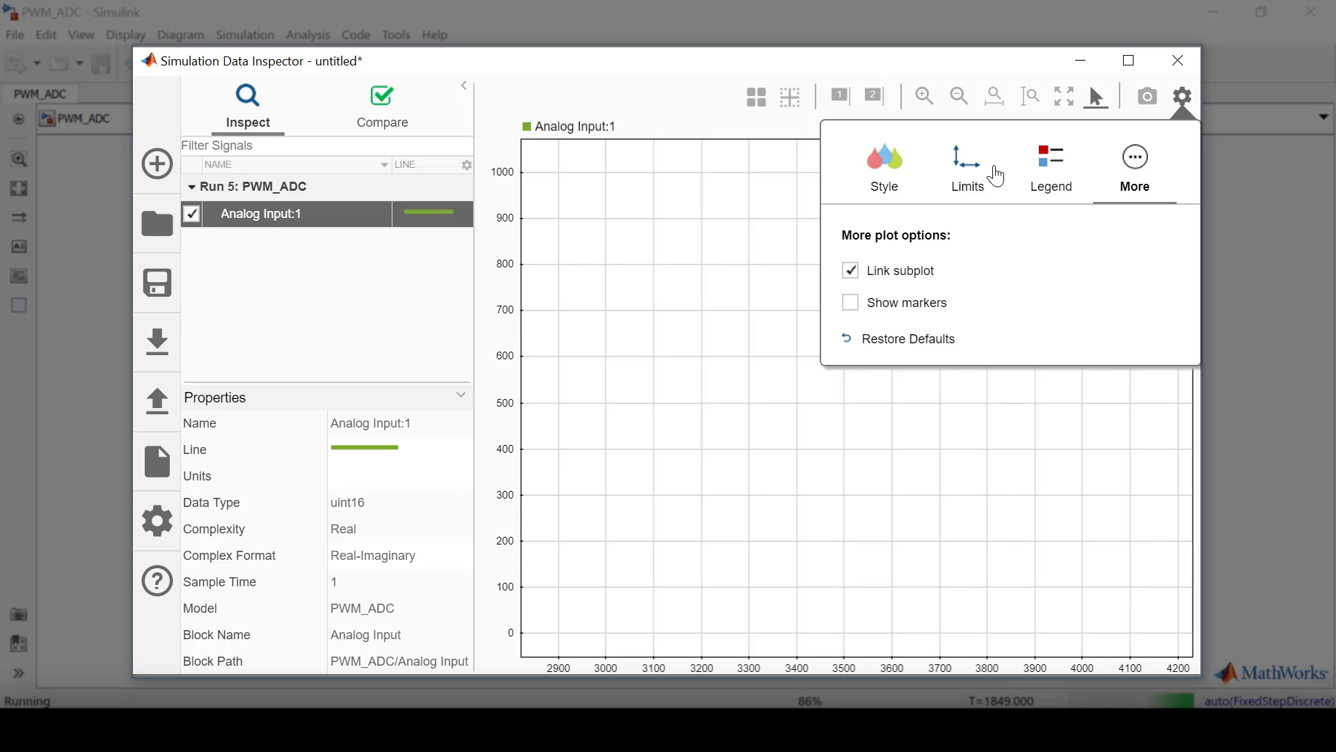
pyautogui.click(975, 180)
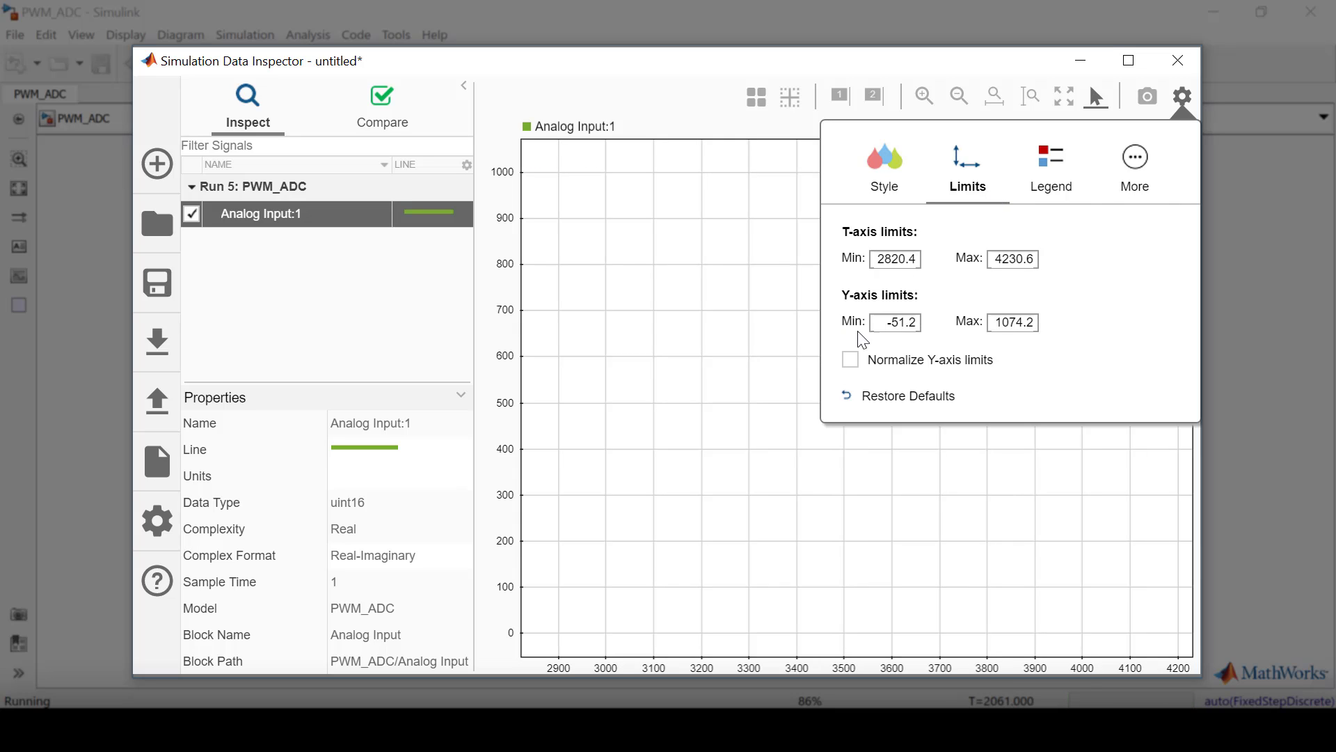
pyautogui.click(851, 360)
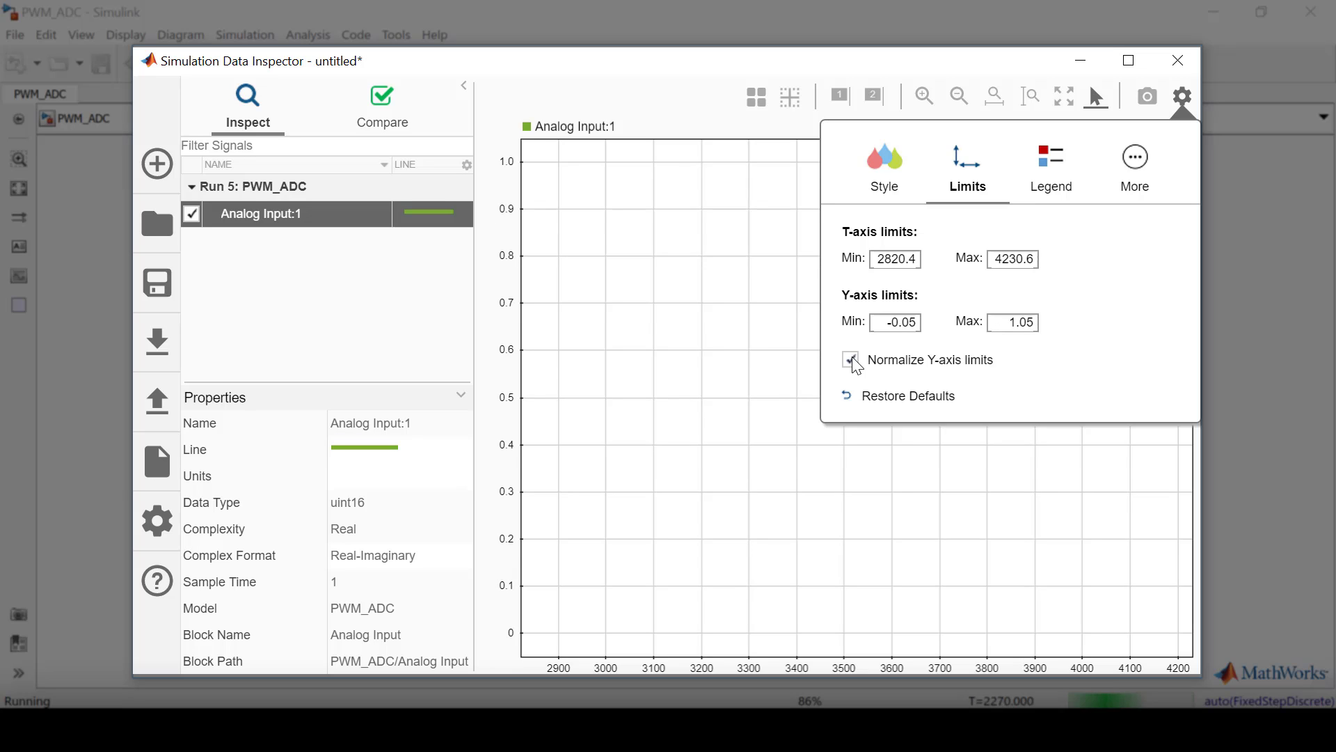
pyautogui.click(680, 257)
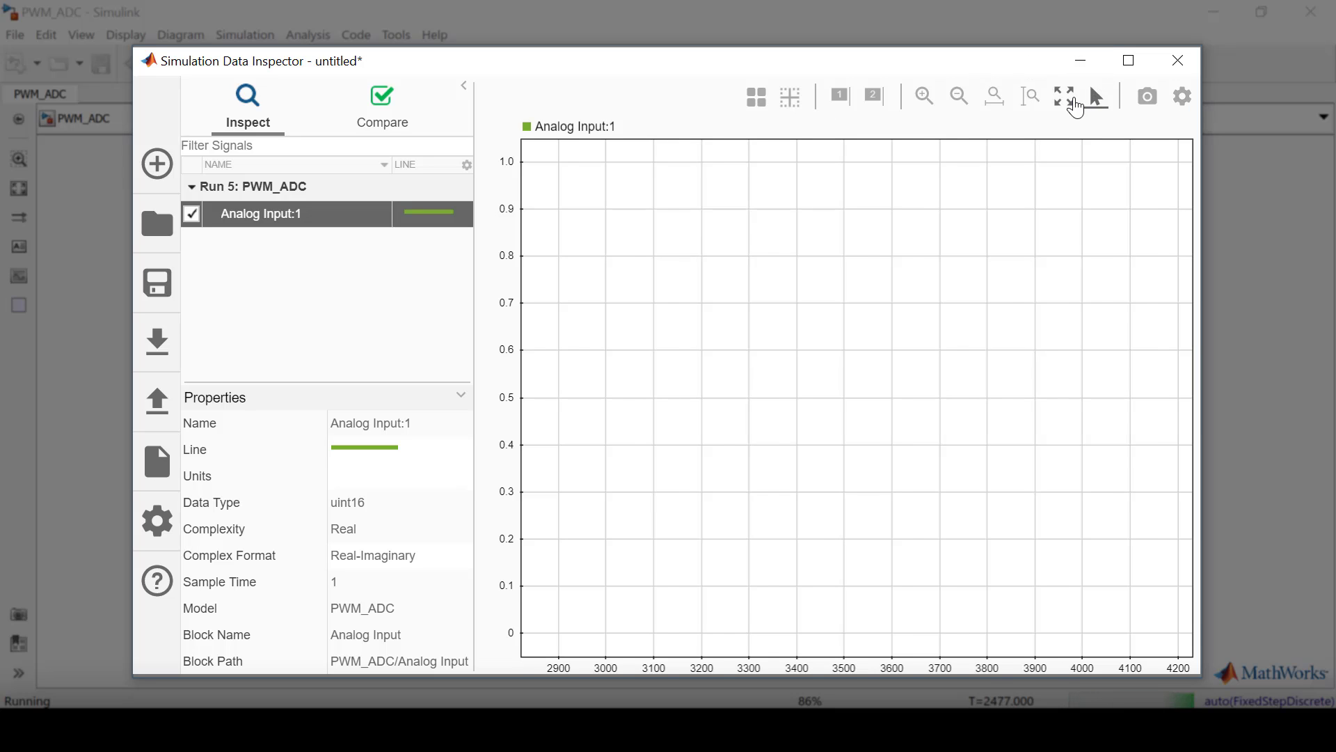
pyautogui.click(1076, 105)
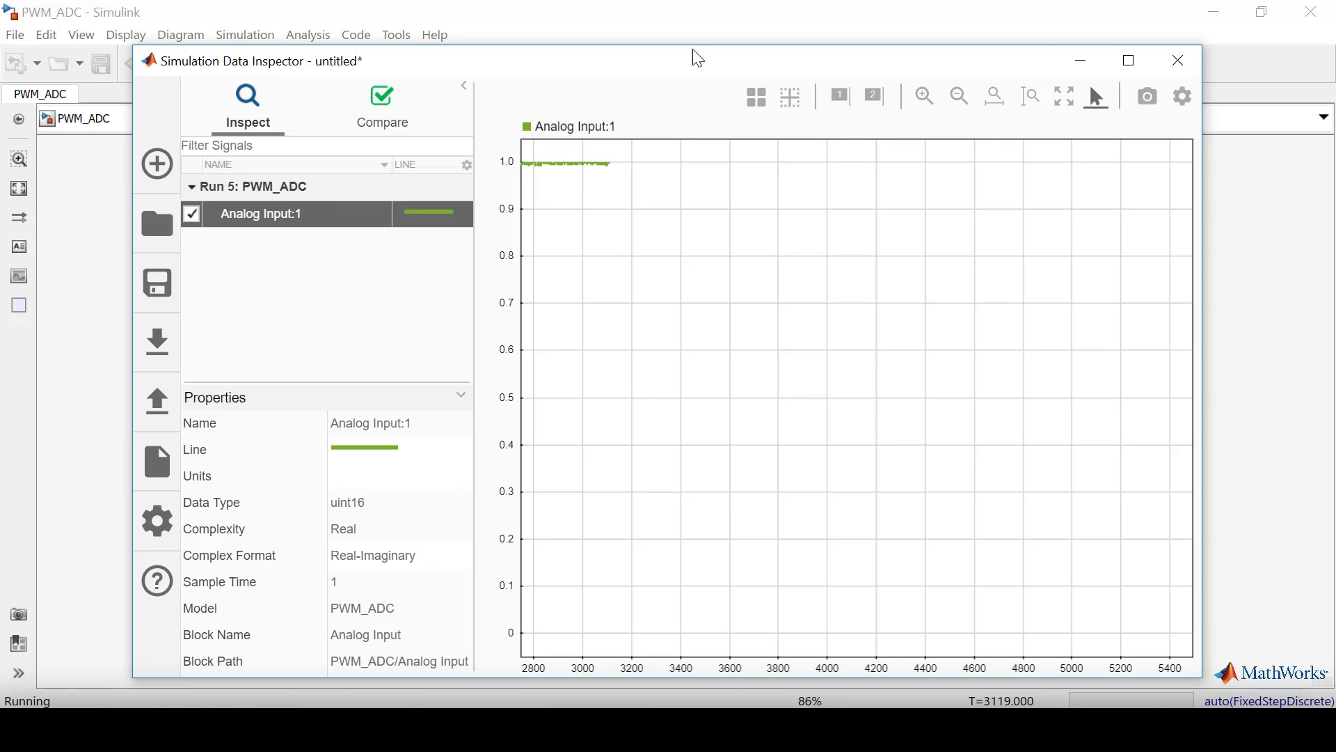
# Step: Set the PWM_ADC model's Constant value to 128 while it runs and check the Analog Input response in the Simulation Data Inspector
pyautogui.click(1081, 61)
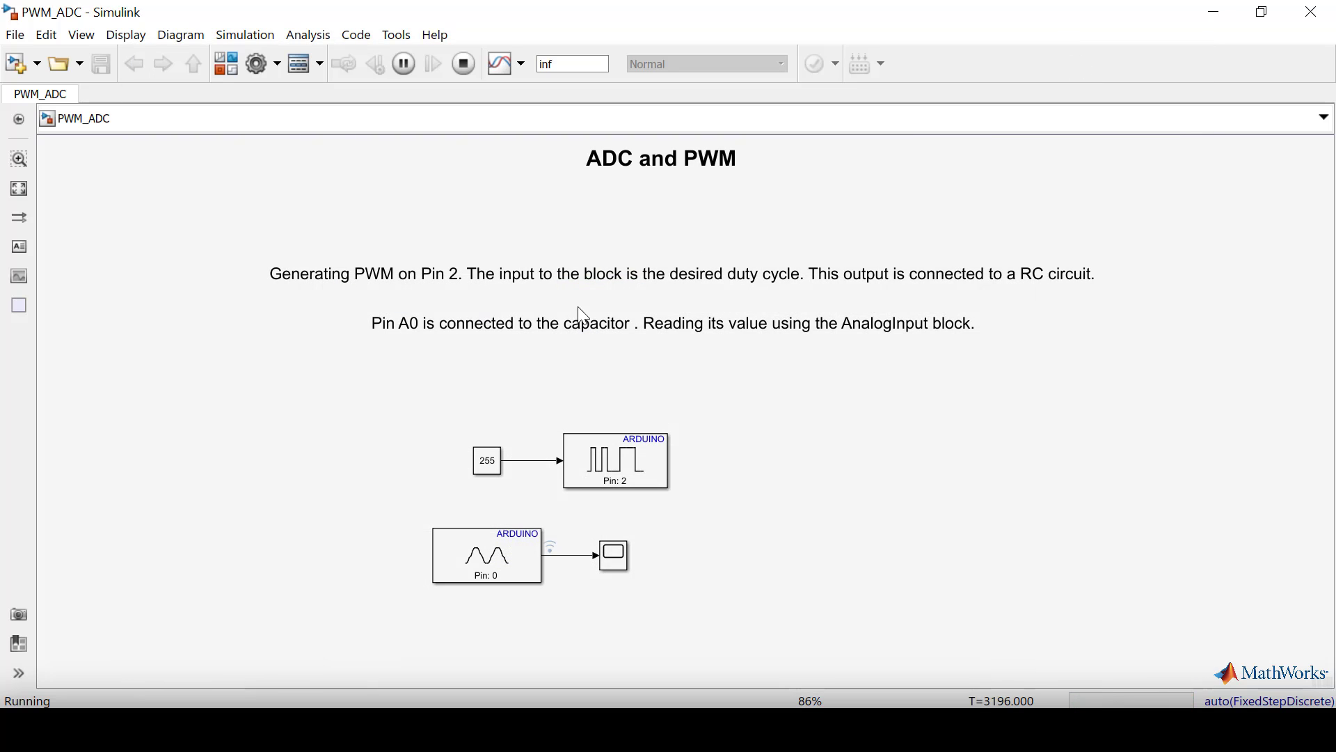
pyautogui.doubleClick(488, 460)
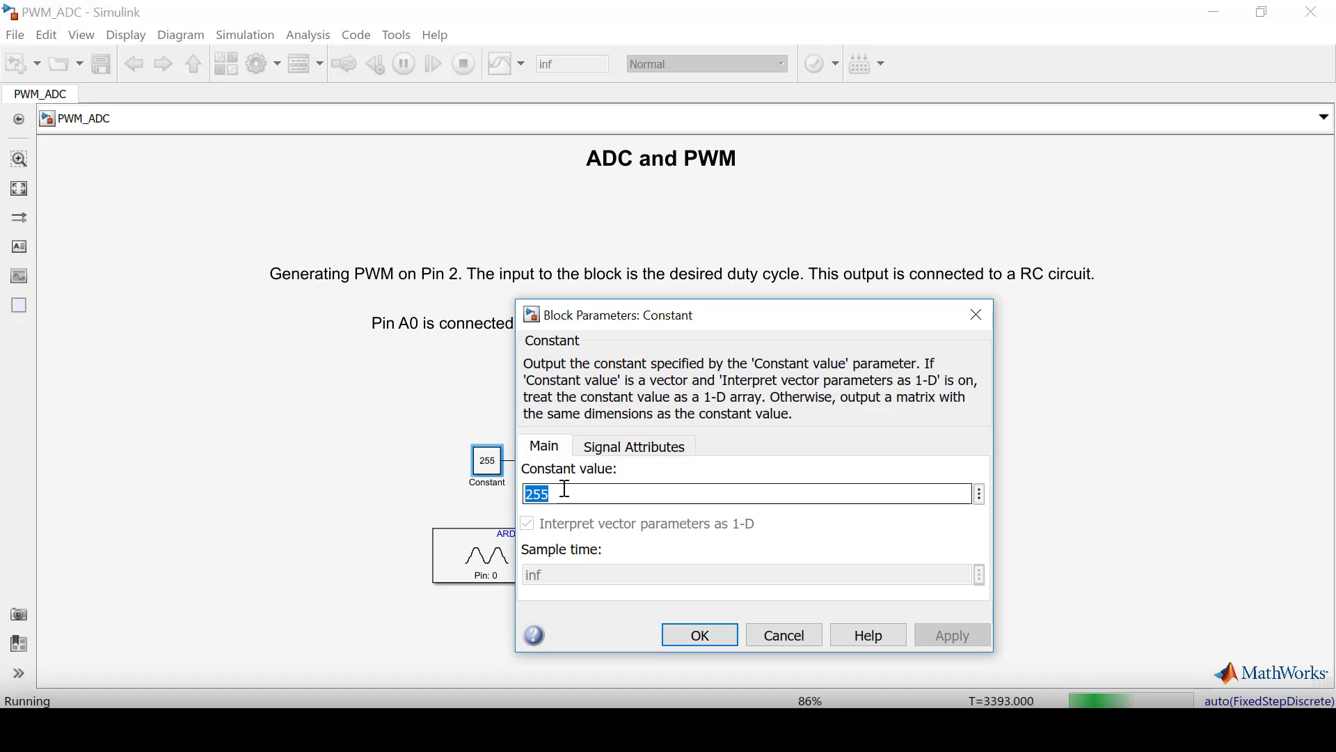
pyautogui.write('128')
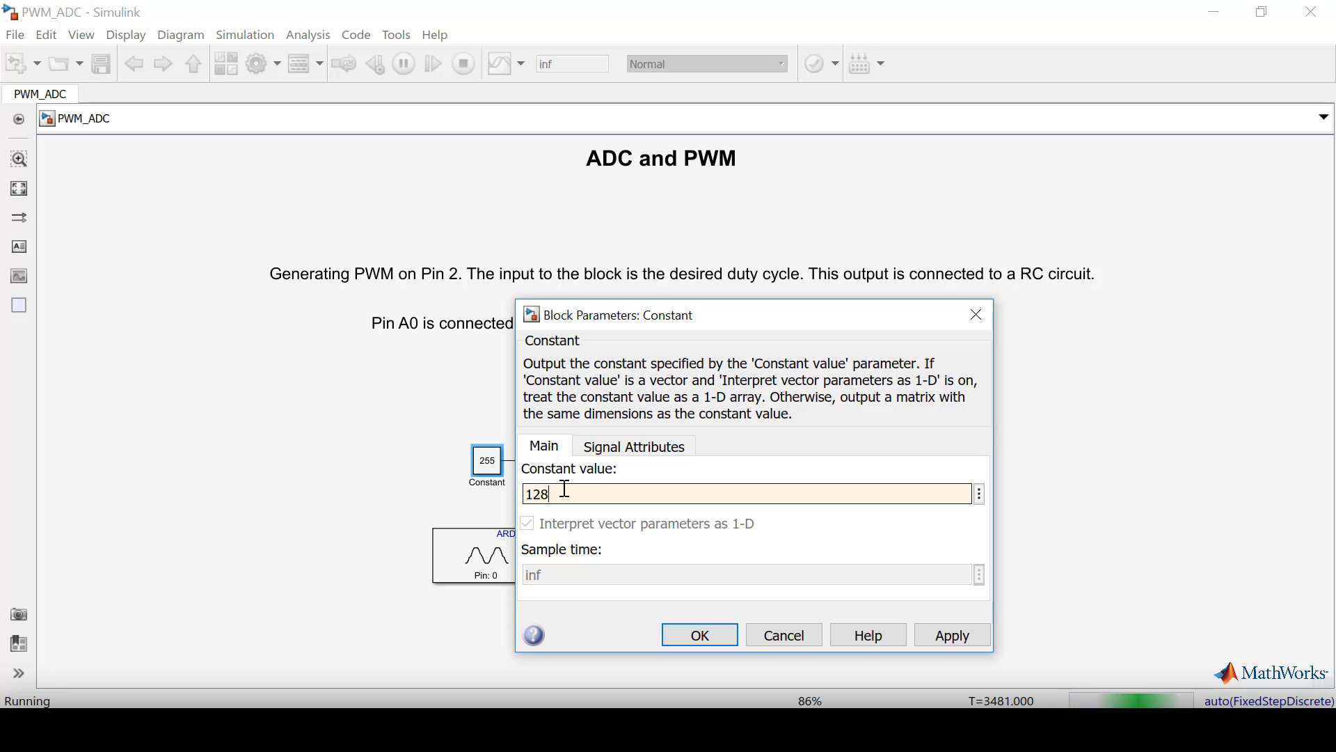
pyautogui.click(716, 641)
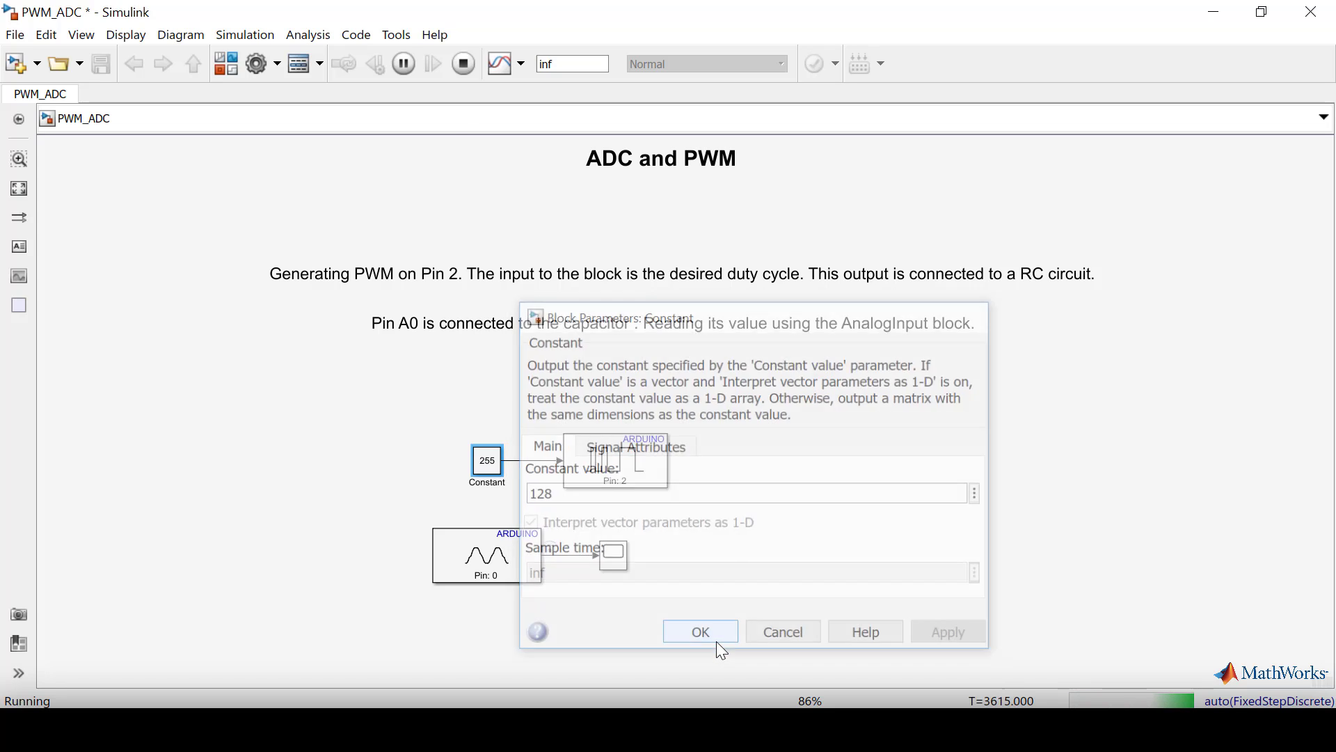
pyautogui.click(503, 66)
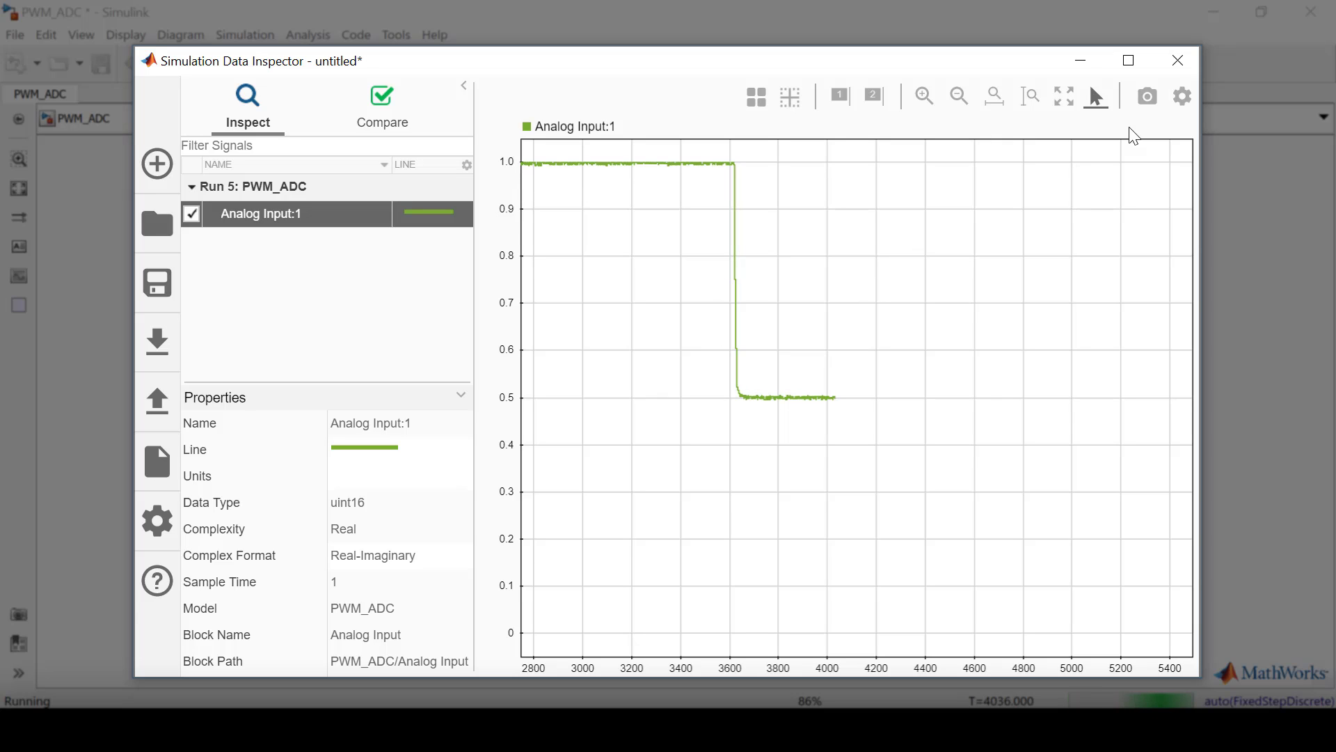
pyautogui.click(1192, 74)
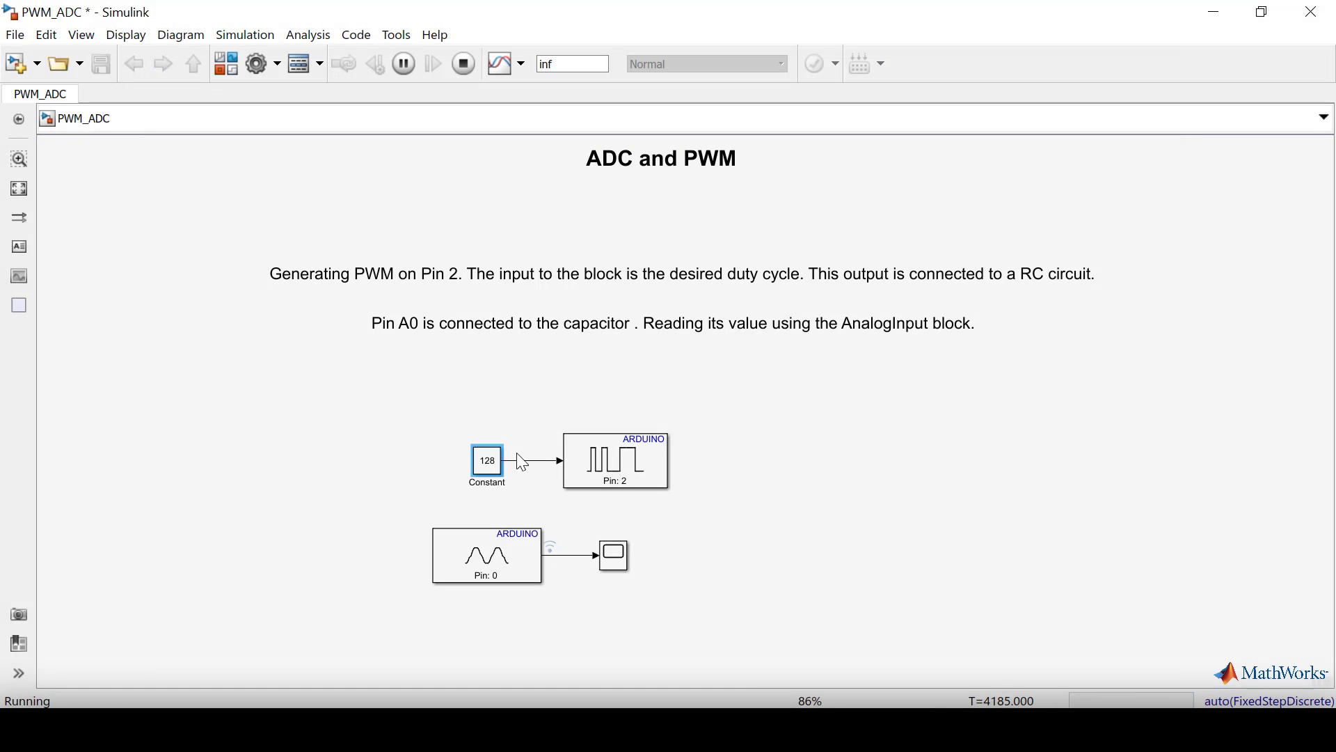
# Step: Set the Constant value feeding the PWM block to 55 and view the Analog Input response in the Simulation Data Inspector
pyautogui.doubleClick(492, 466)
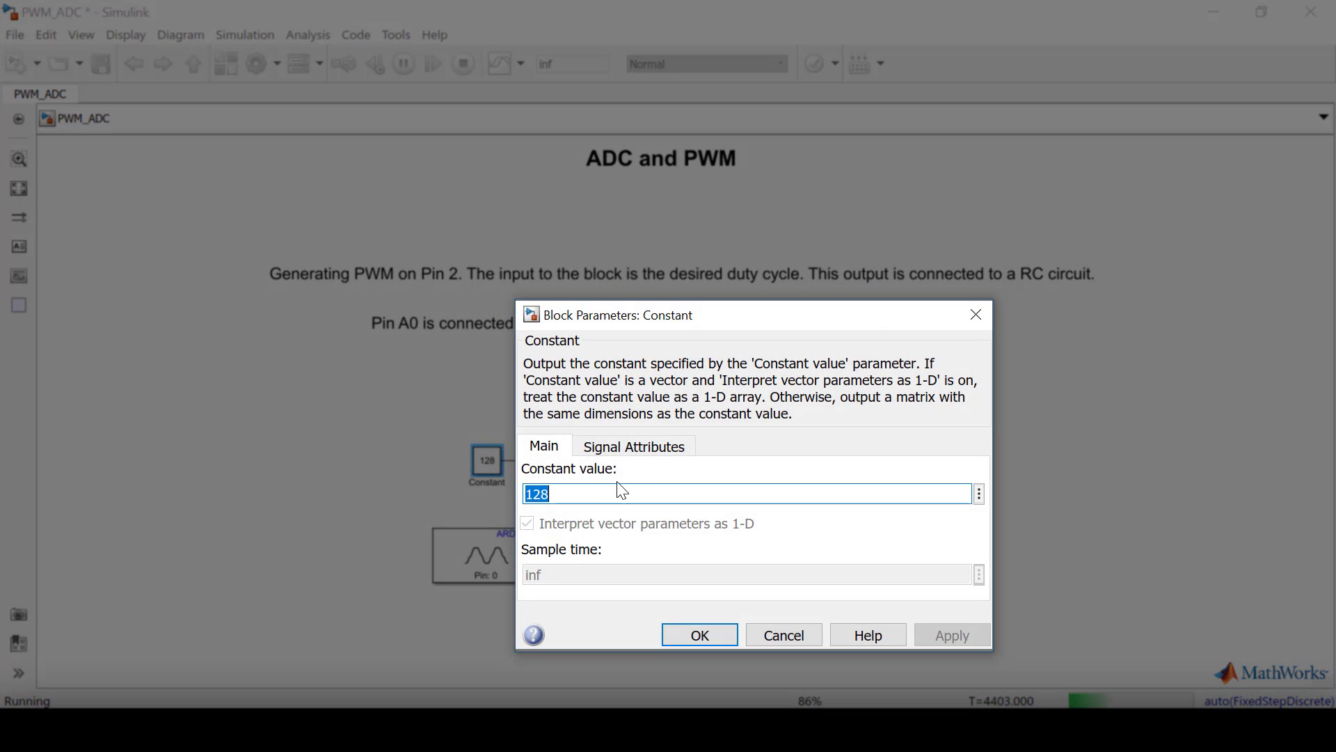
pyautogui.write('55')
pyautogui.click(700, 634)
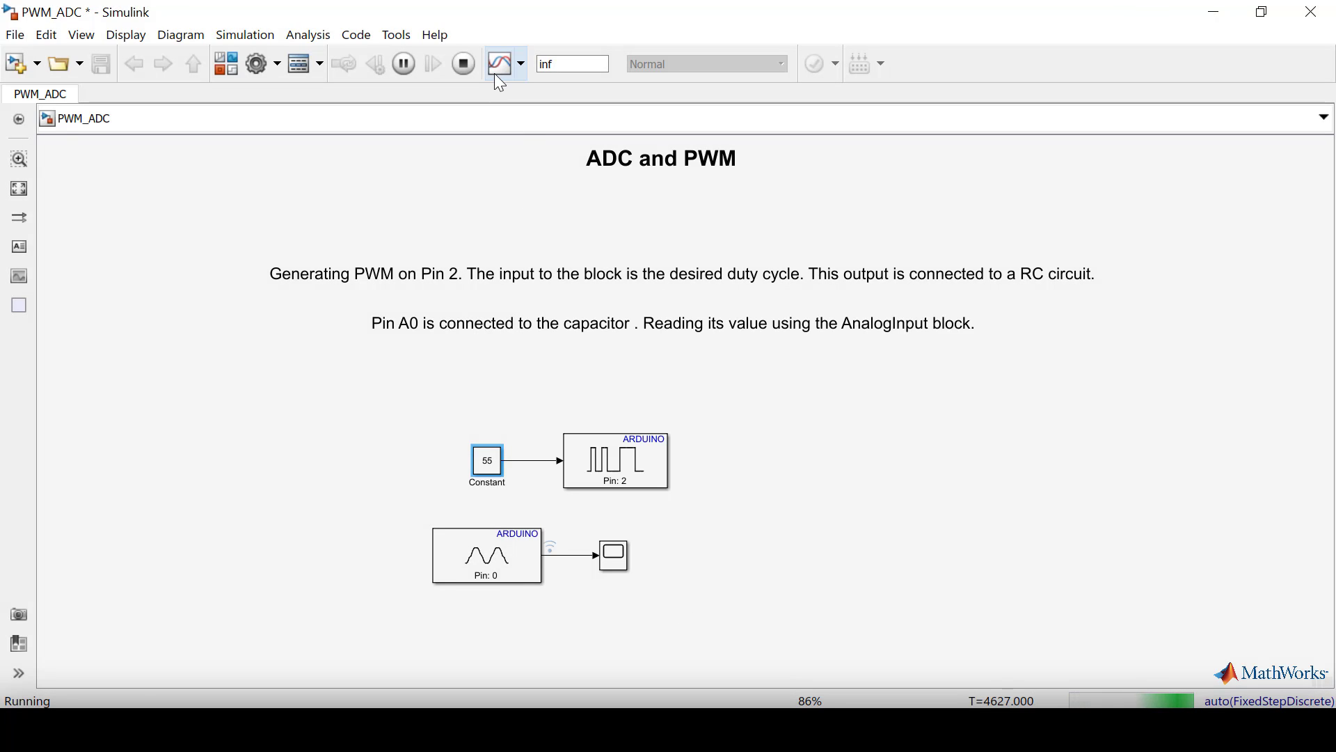
pyautogui.click(496, 76)
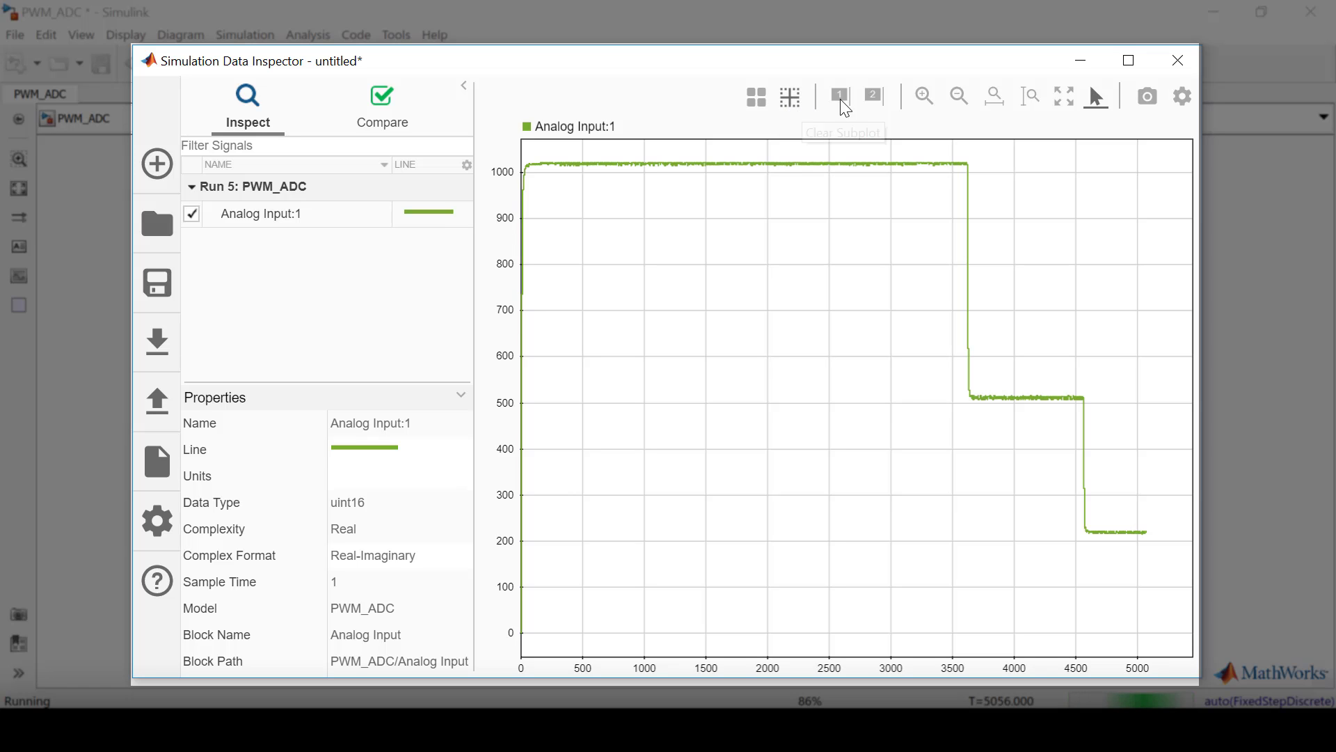
# Step: Close the Simulation Data Inspector and return to the PWM_ADC model
pyautogui.click(1178, 60)
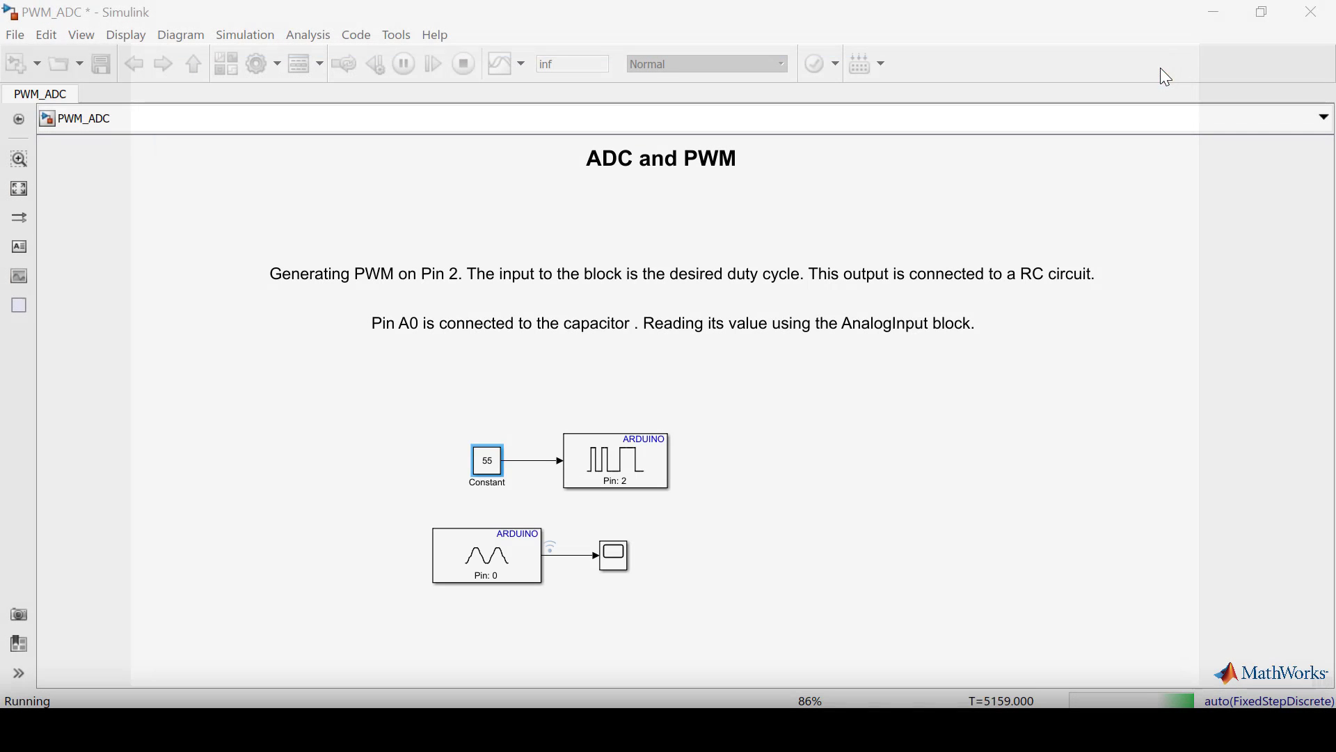
pyautogui.click(548, 197)
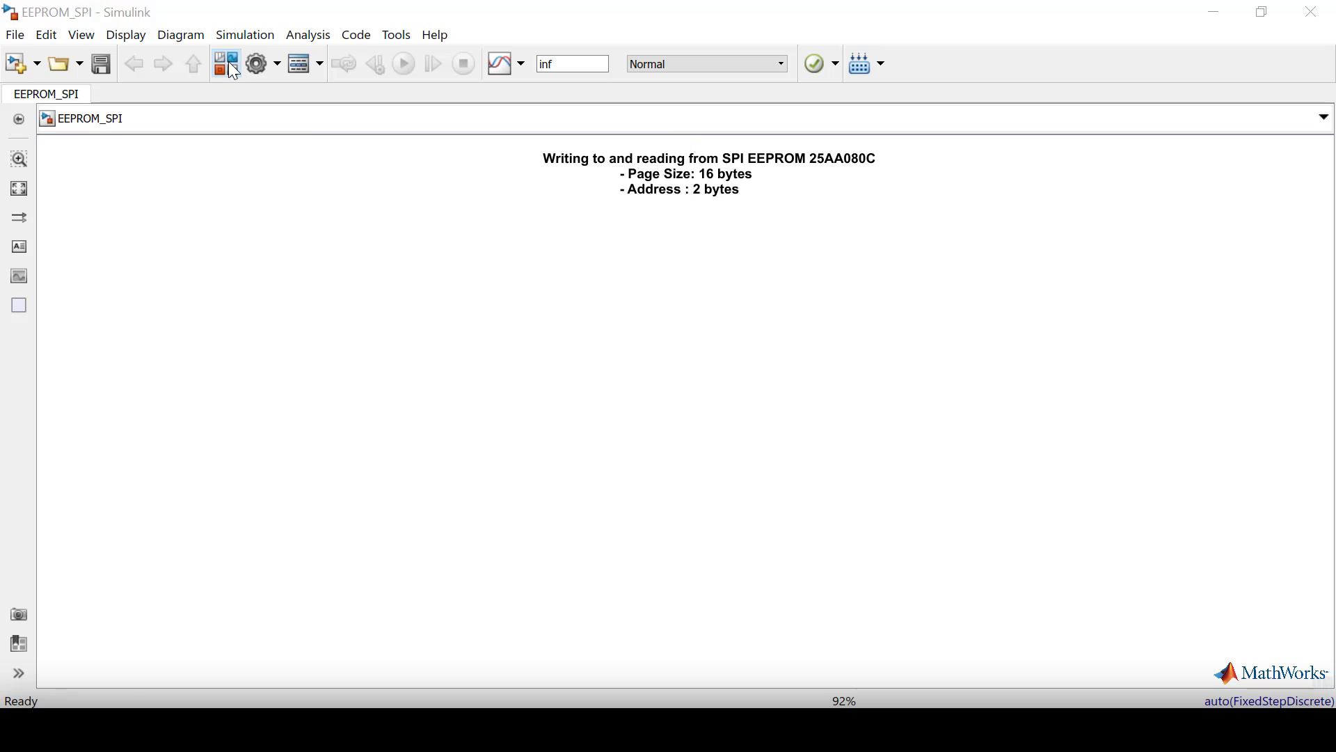
# Step: Place an SPI WriteRead block from the Arduino Hardware Common library in the EEPROM_SPI model, beneath the title text
pyautogui.click(229, 61)
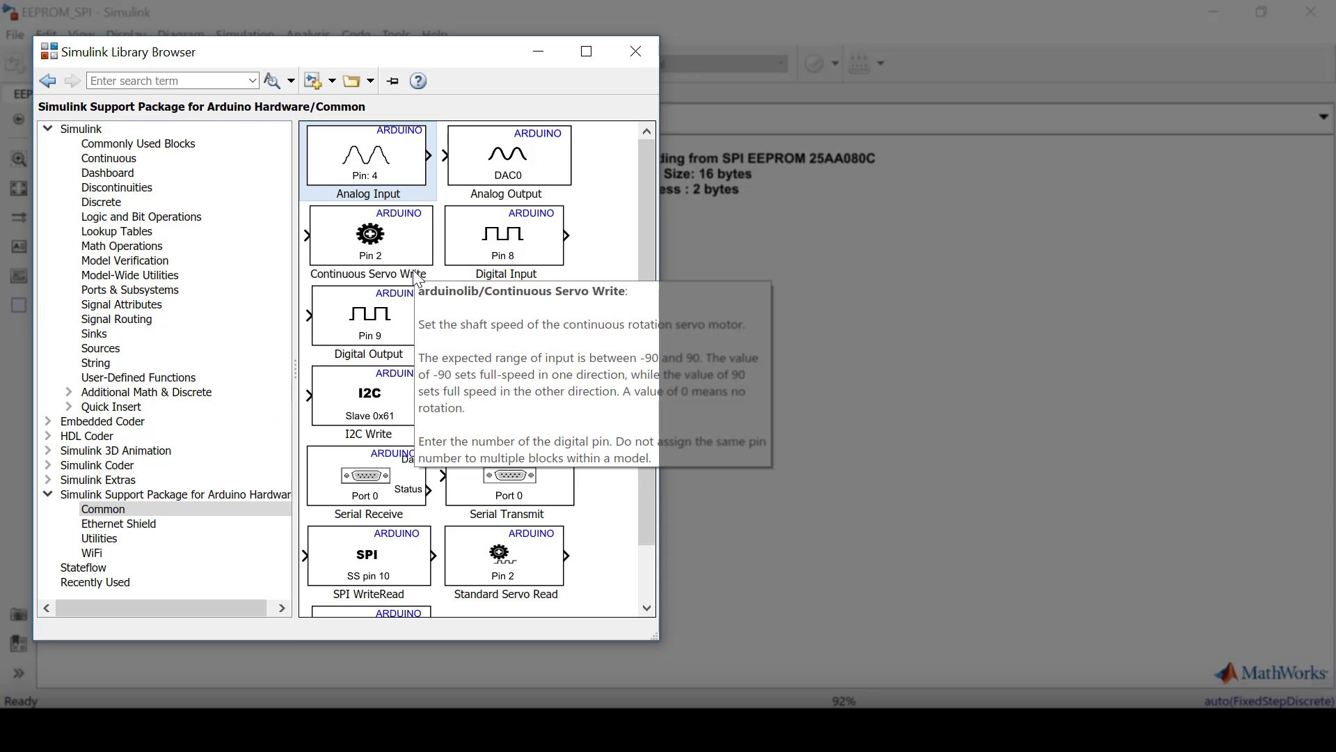
pyautogui.moveTo(395, 561); pyautogui.dragTo(783, 370)
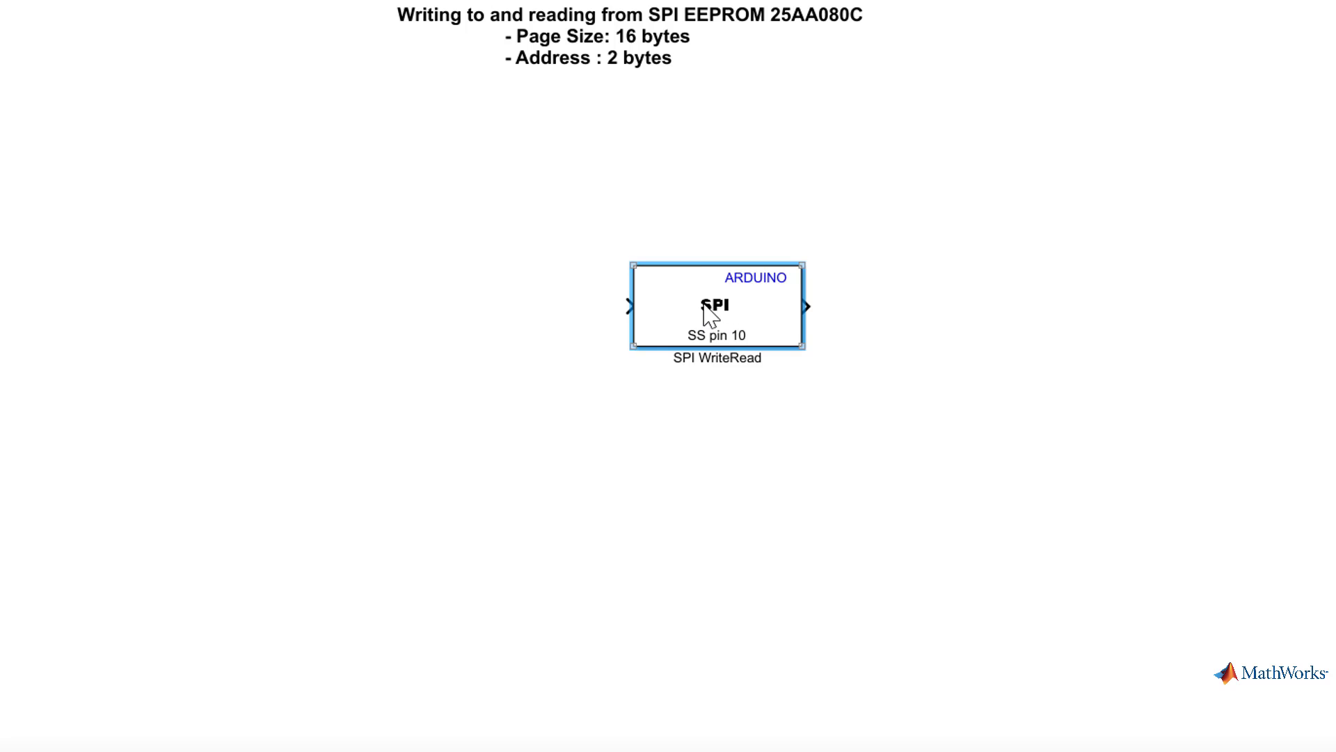
pyautogui.moveTo(681, 301); pyautogui.dragTo(552, 228)
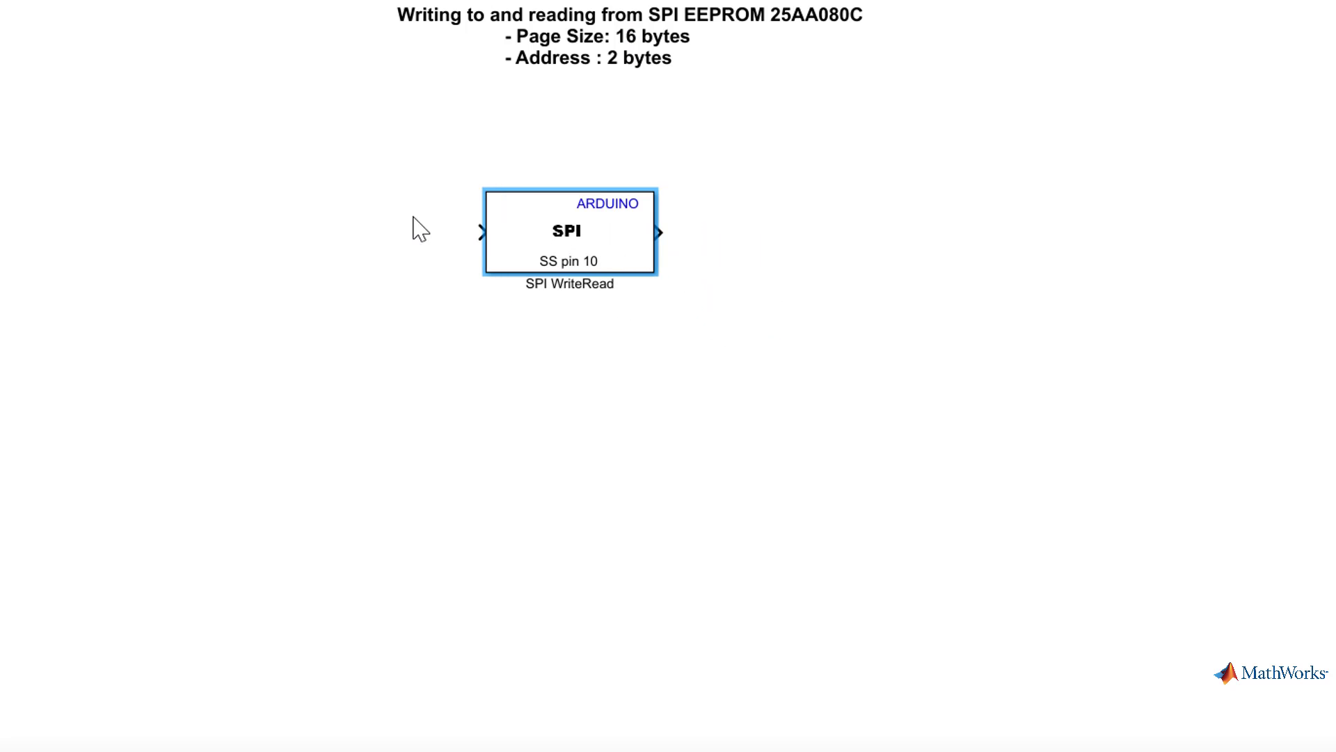
# Step: Add a Simulink Sources Constant block with value 6 and connect it to the SPI WriteRead block's input
pyautogui.doubleClick(323, 218)
pyautogui.write('consta')
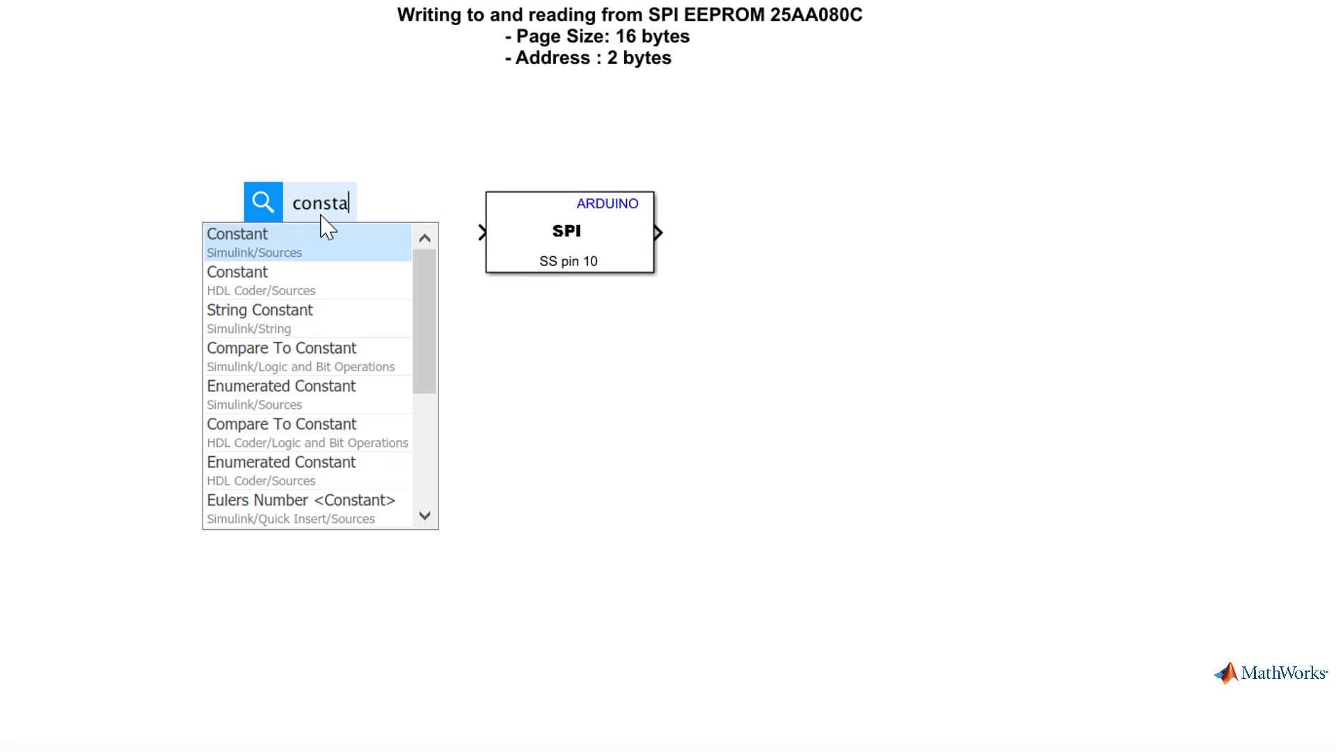
pyautogui.click(315, 236)
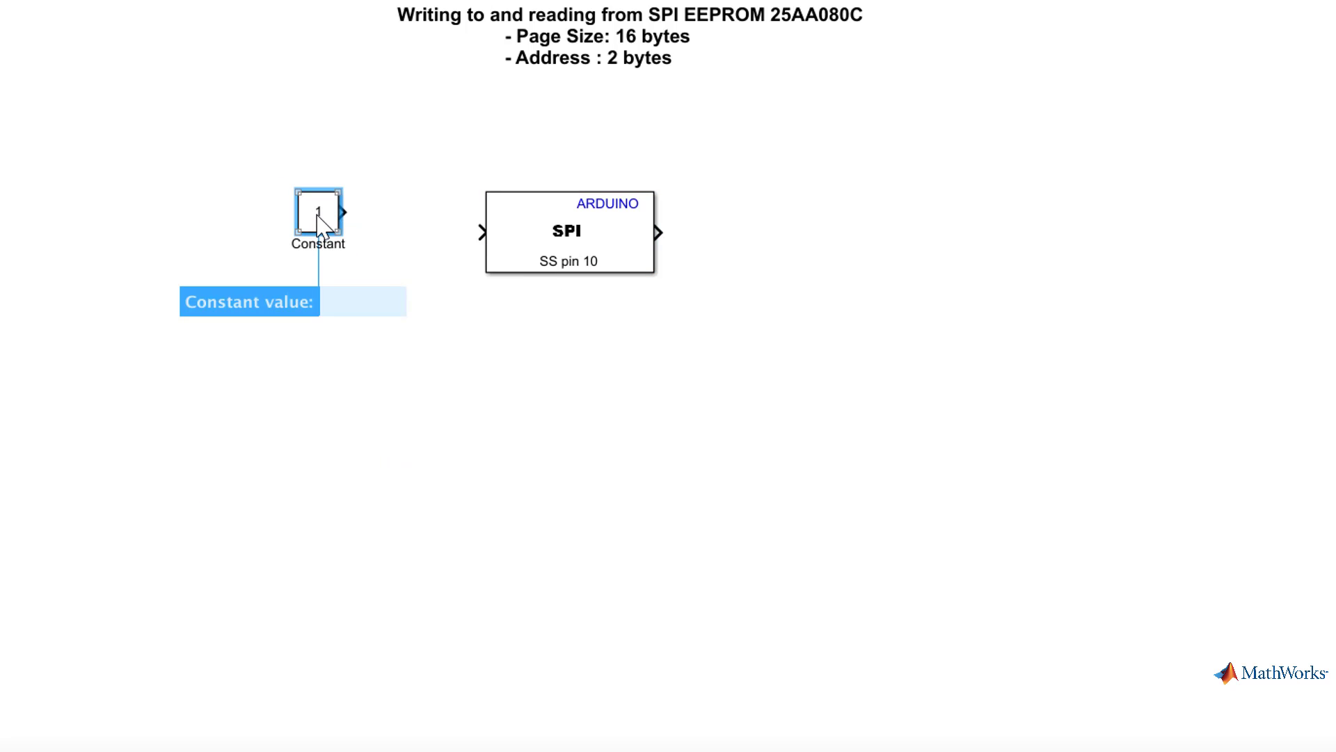
pyautogui.doubleClick(318, 222)
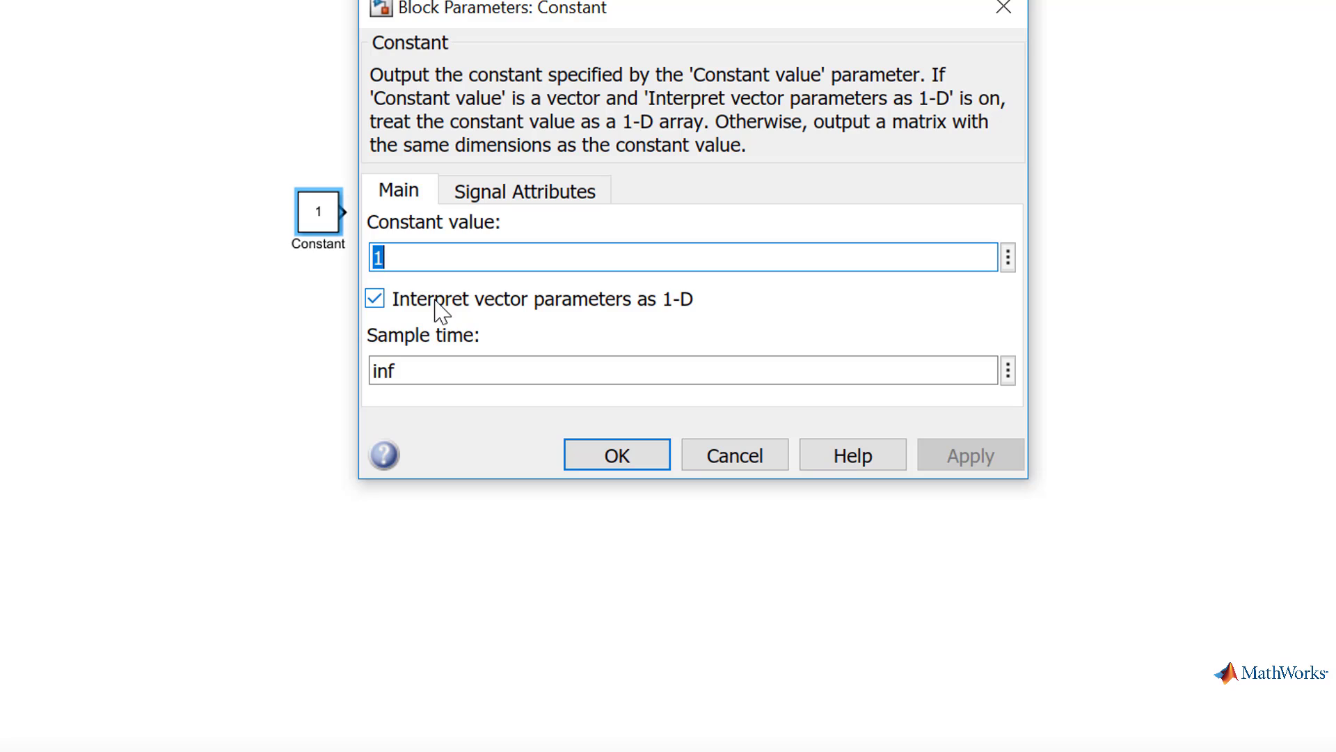
pyautogui.write('6')
pyautogui.press('Return')
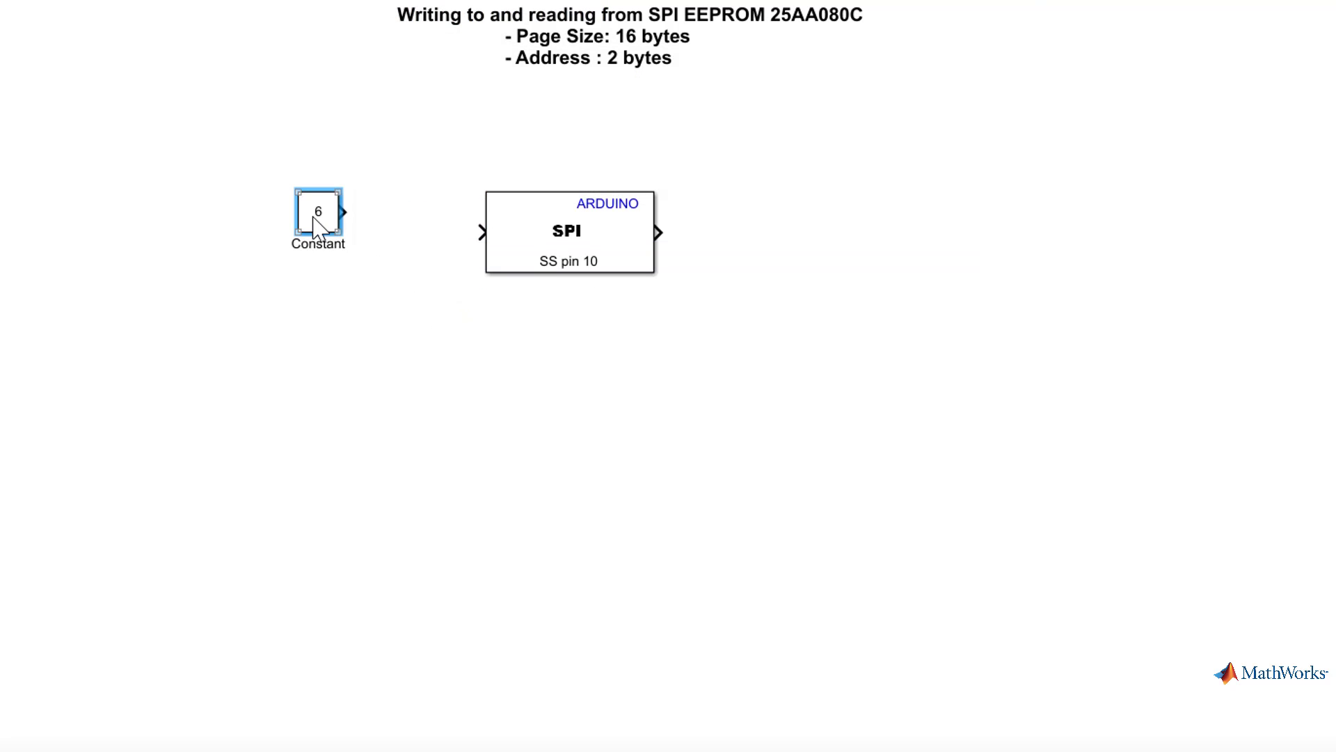
pyautogui.moveTo(315, 221); pyautogui.dragTo(493, 234)
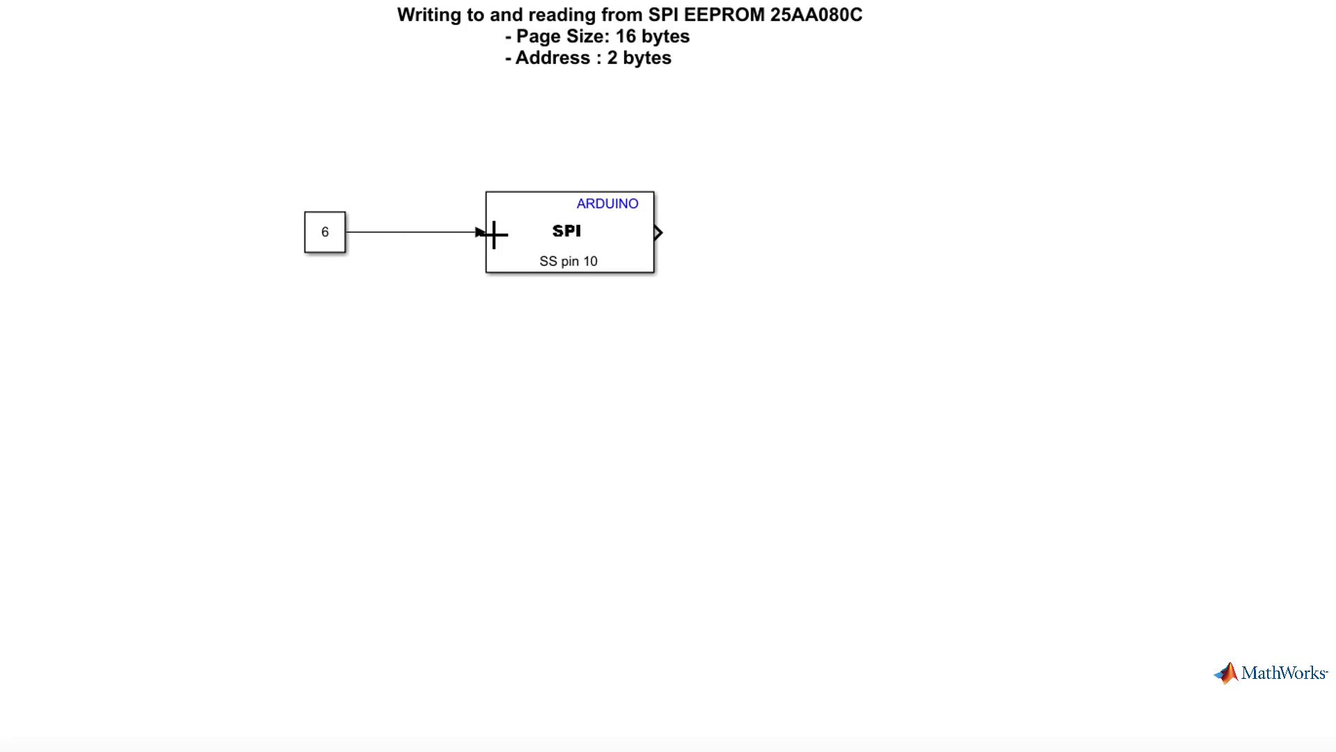
# Step: Add a Simulink Sinks Display block and connect it to the SPI WriteRead block's output
pyautogui.click(624, 246)
pyautogui.click(870, 169)
pyautogui.doubleClick(877, 179)
pyautogui.write('dis')
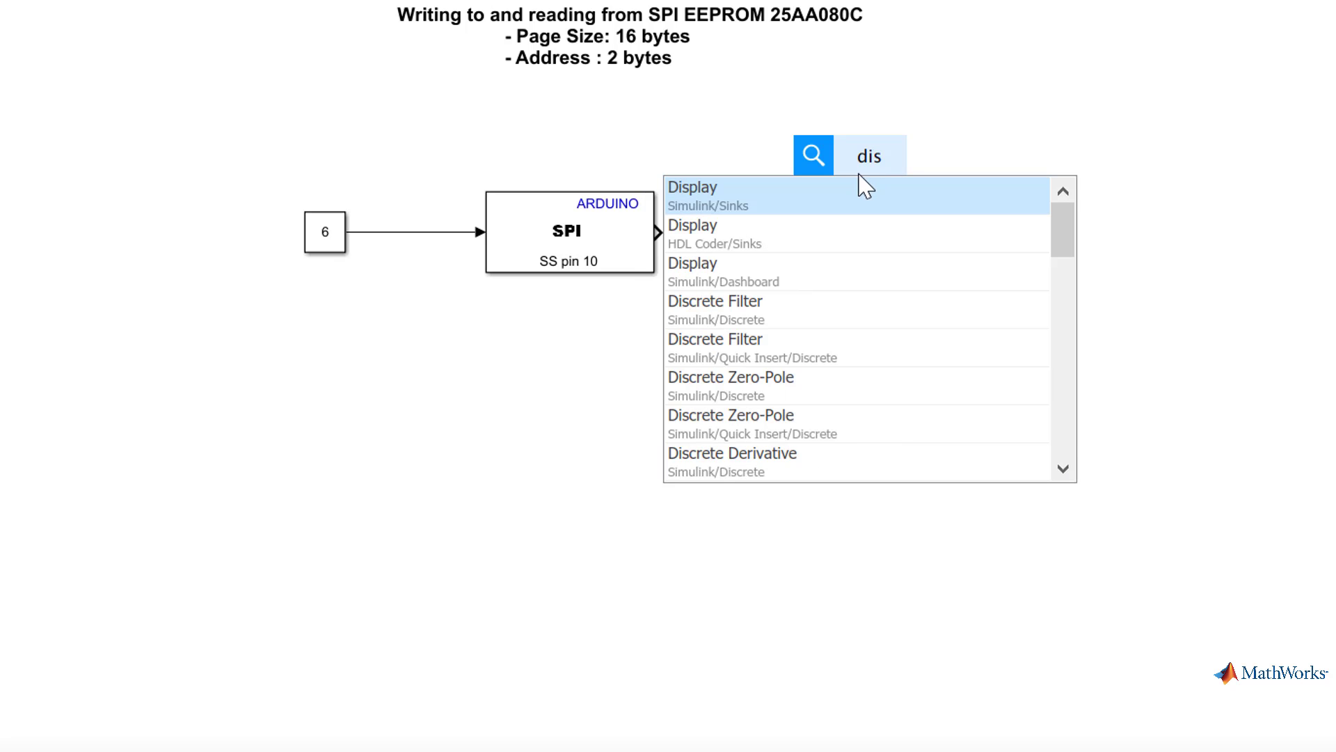
pyautogui.press('Return')
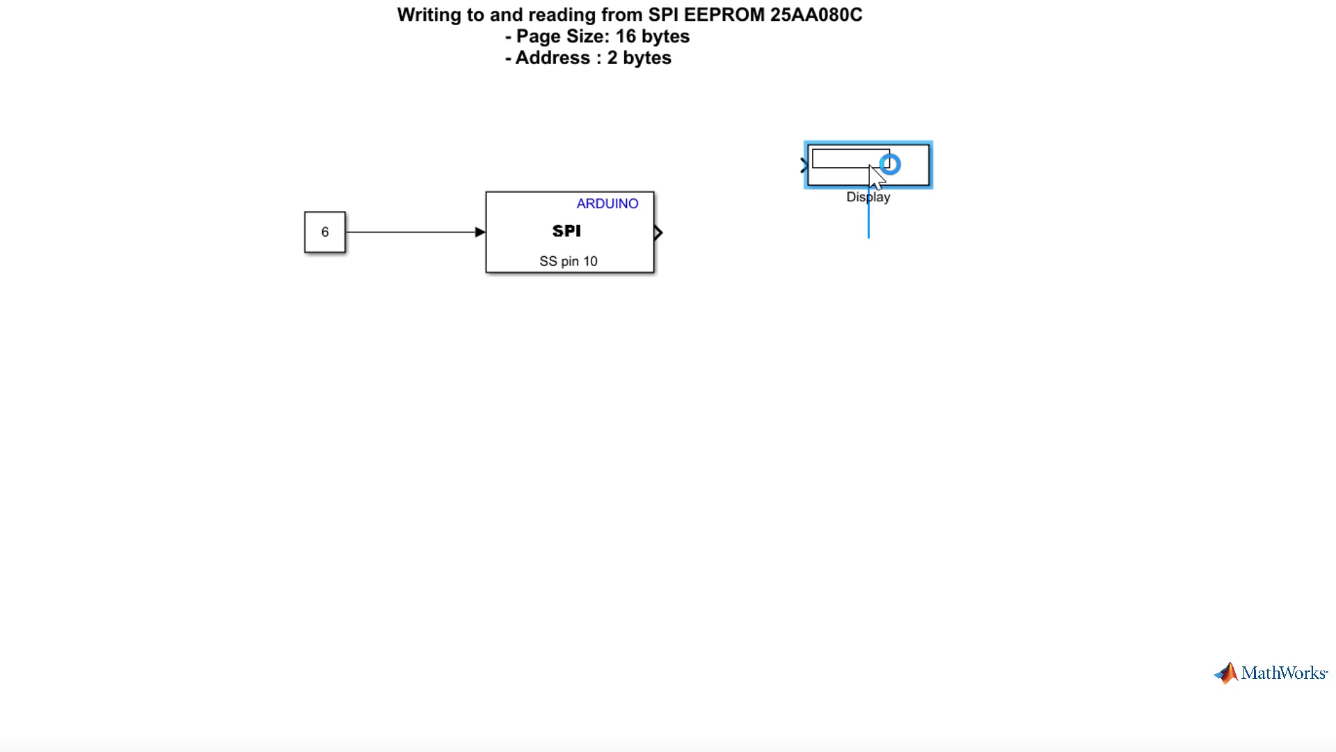
pyautogui.moveTo(860, 165); pyautogui.dragTo(764, 232)
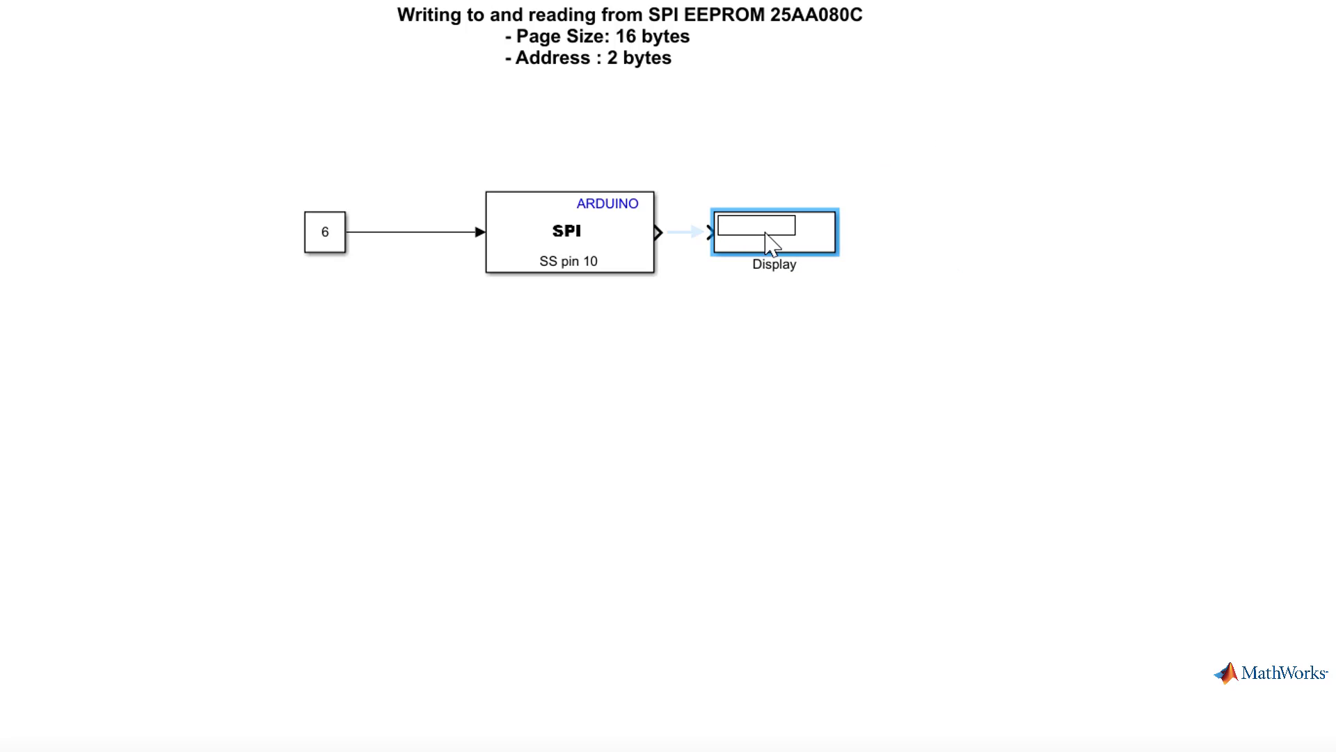
pyautogui.moveTo(660, 232); pyautogui.dragTo(733, 235)
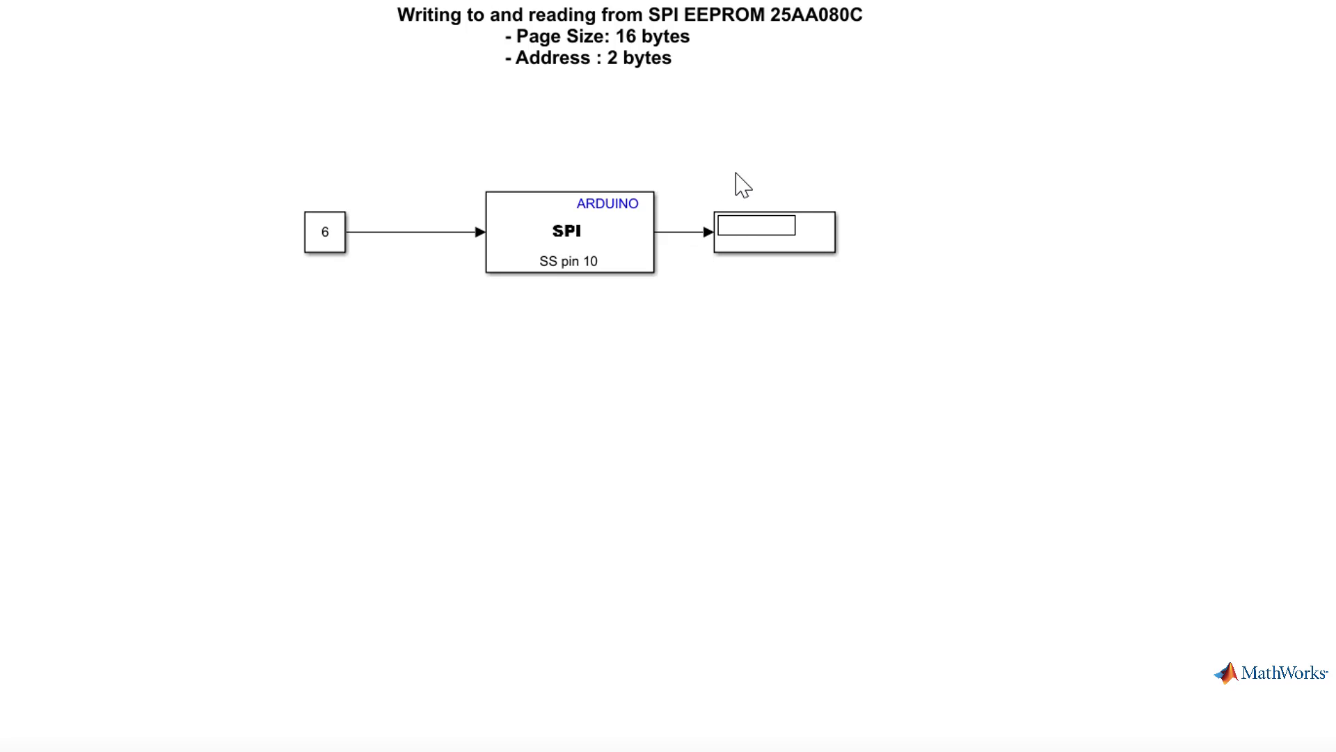
# Step: Copy the SPI WriteRead and Constant blocks to a second row beneath the originals and connect the two copies
pyautogui.click(550, 259)
pyautogui.moveTo(550, 259); pyautogui.dragTo(537, 388)
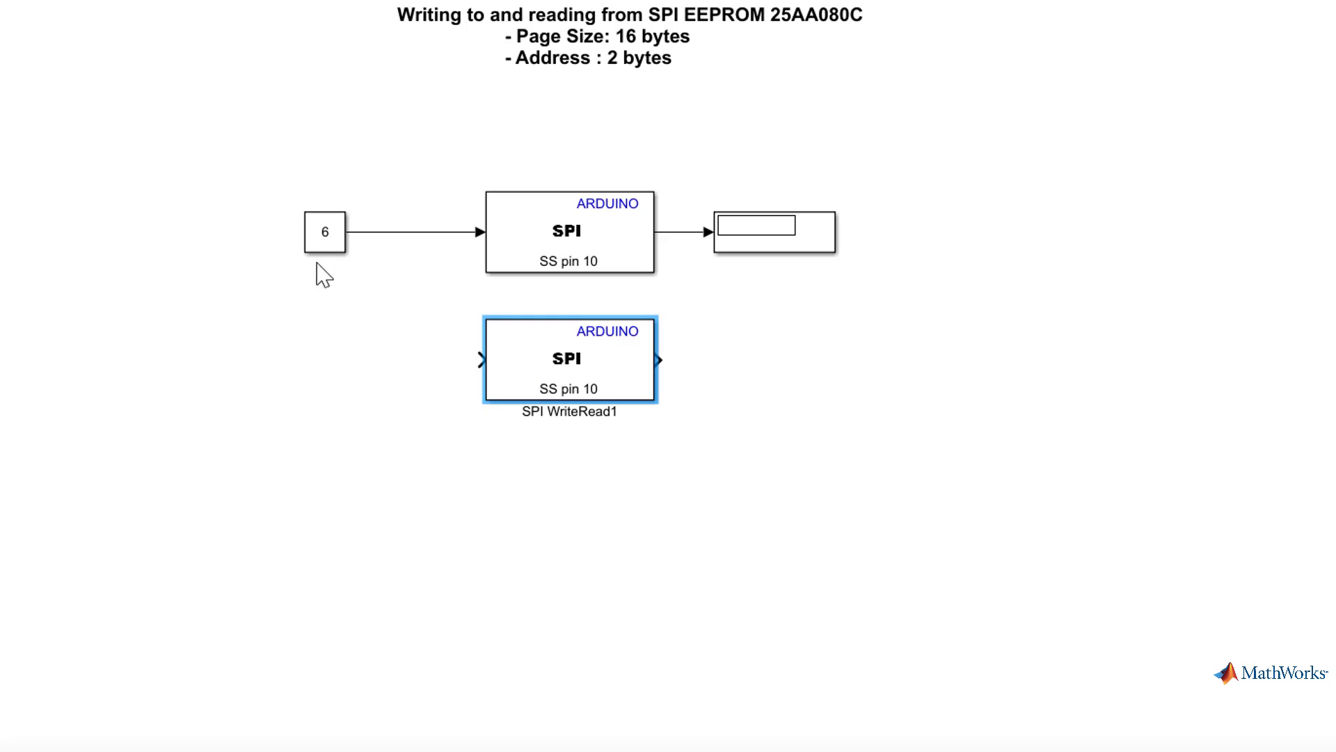
pyautogui.moveTo(322, 244); pyautogui.dragTo(479, 357)
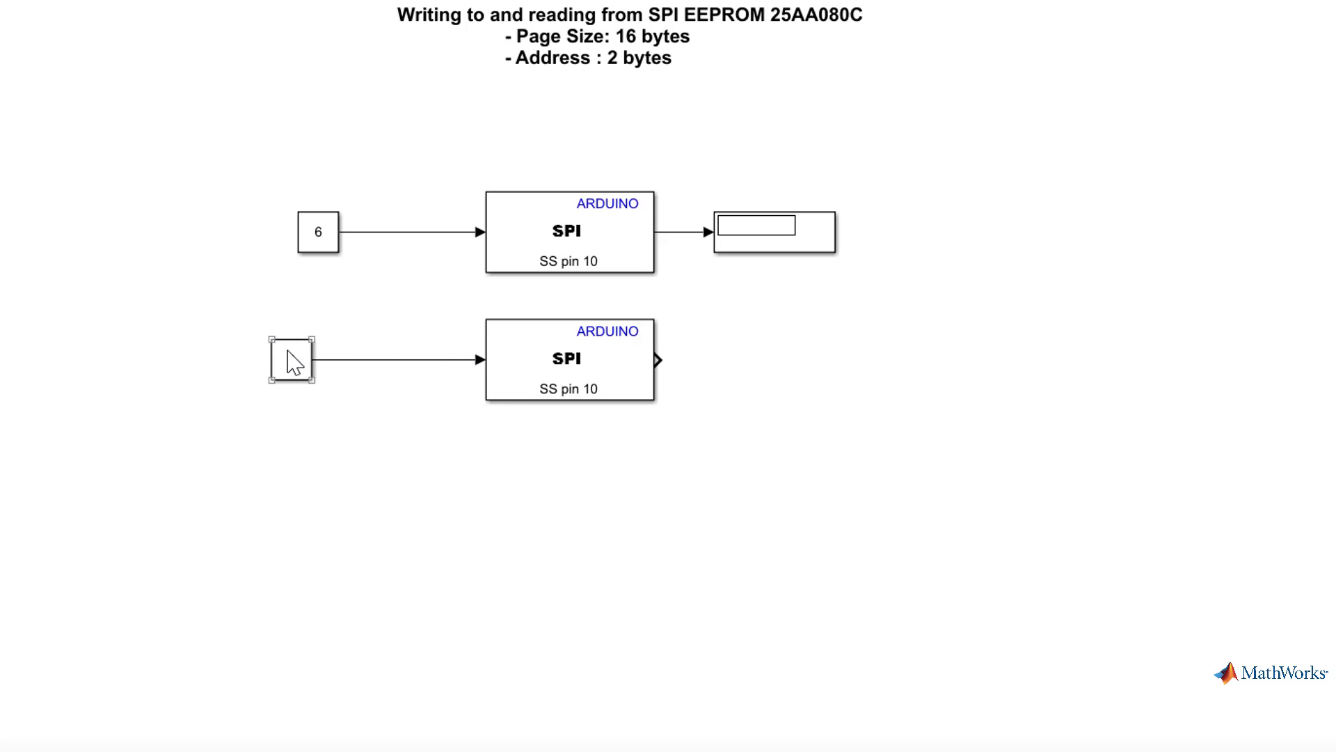
# Step: Set the second row's Constant value to [2 0 0 1 2 3] and widen the block to show the whole vector
pyautogui.doubleClick(291, 359)
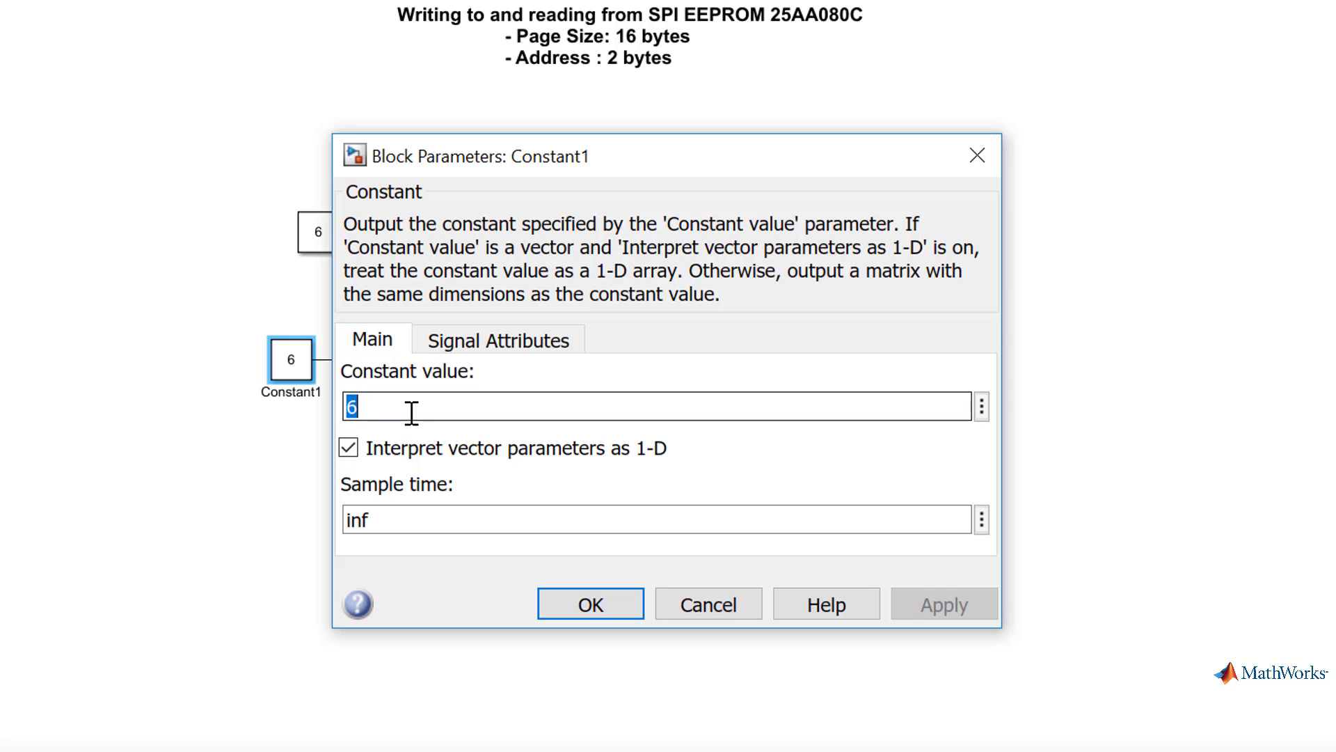
pyautogui.write('[2 0 0 1 2 3')
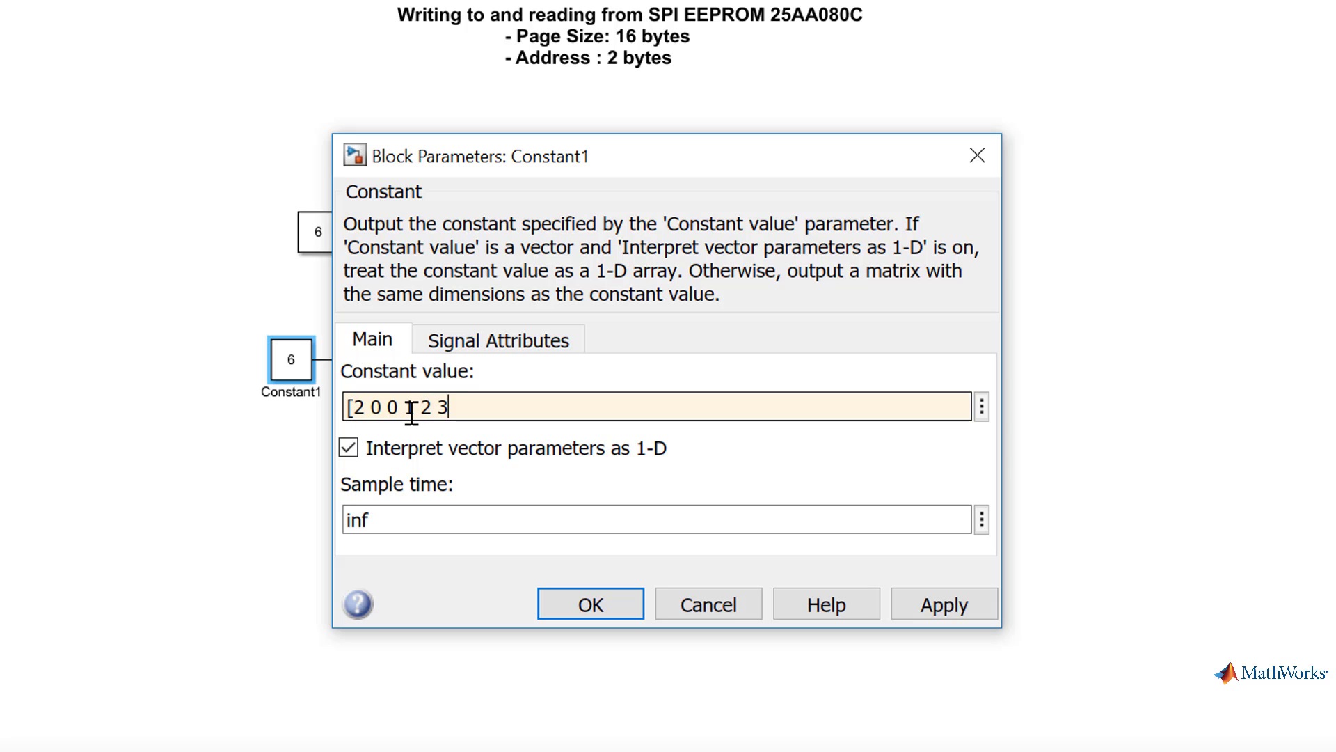
pyautogui.click(593, 613)
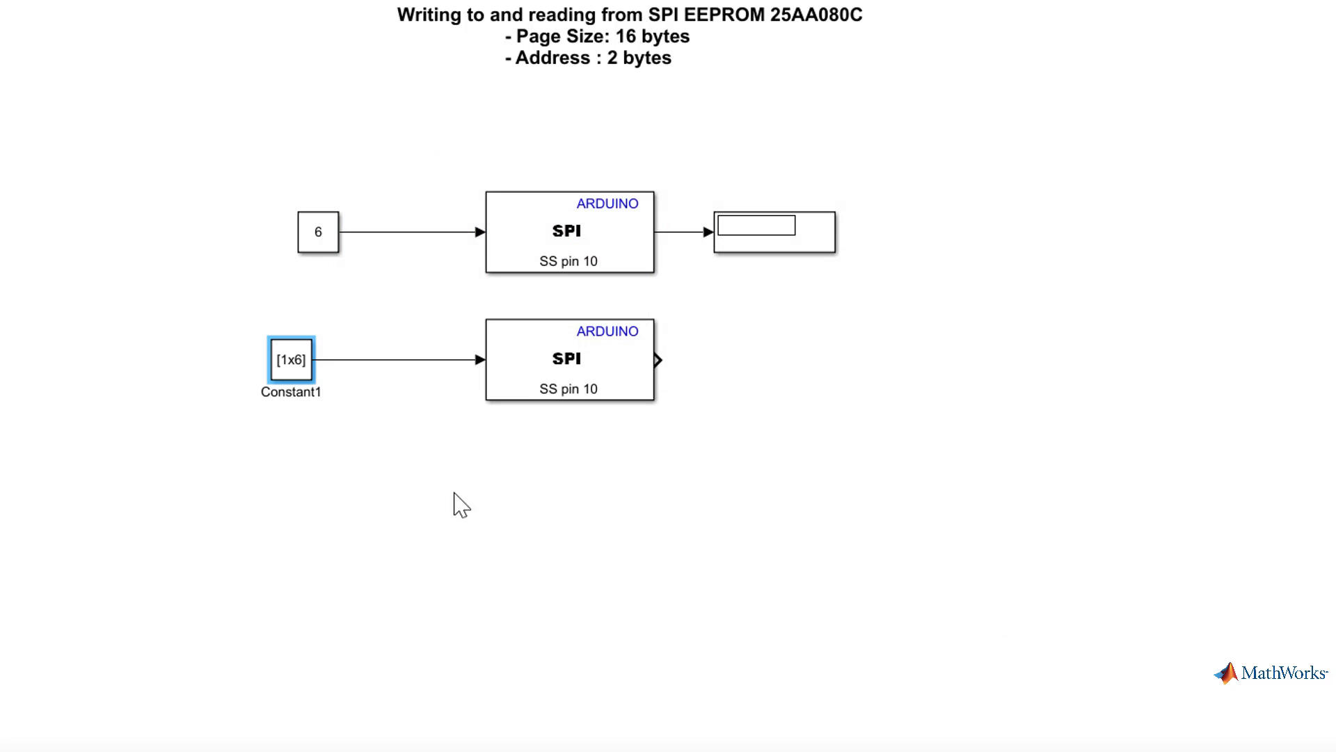
pyautogui.moveTo(276, 380); pyautogui.dragTo(199, 384)
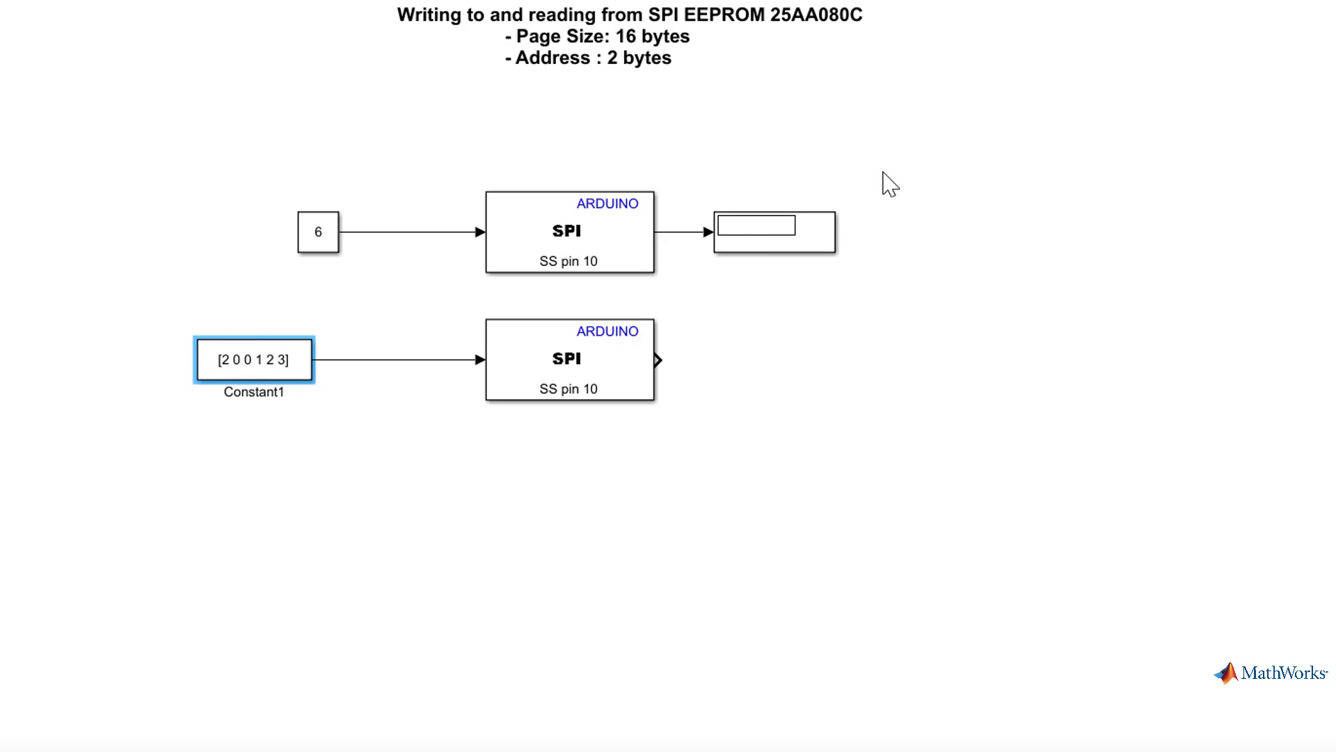
# Step: Copy the Display block to the second row and connect it to the second SPI WriteRead block's output
pyautogui.click(788, 234)
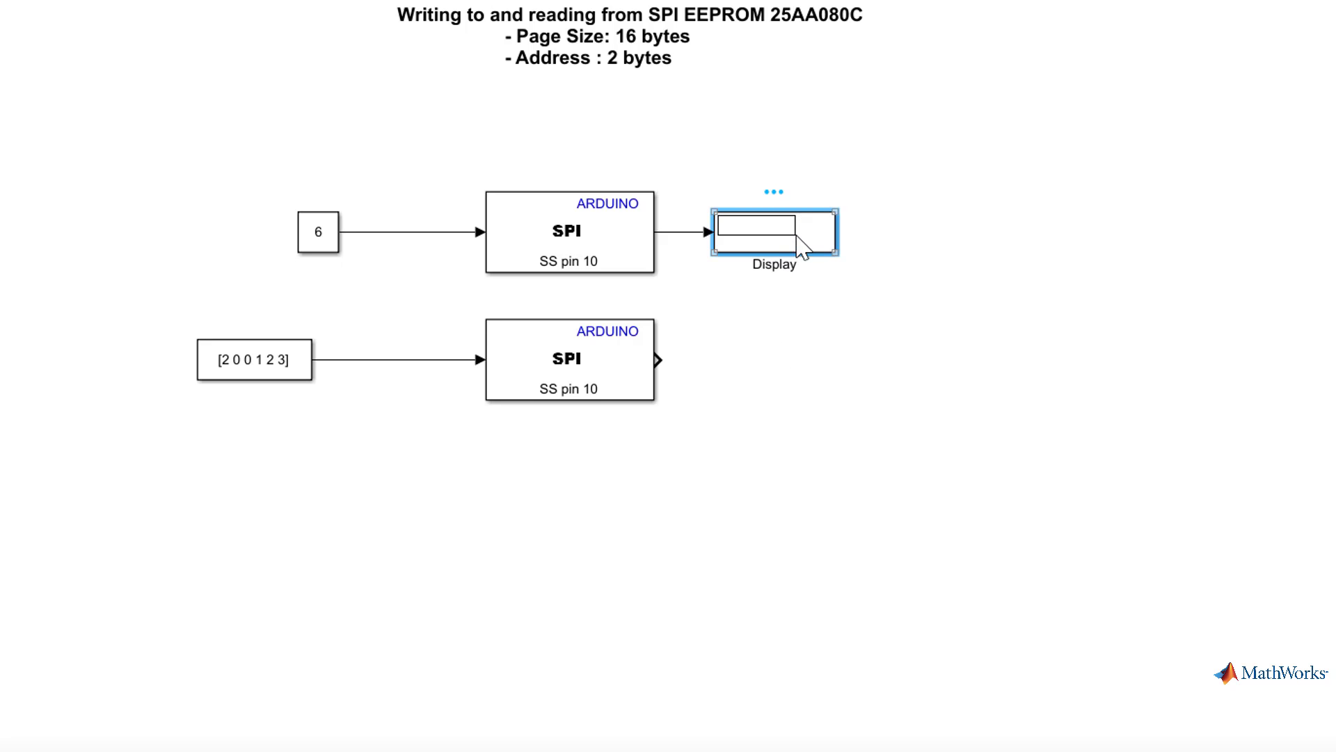
pyautogui.moveTo(807, 236); pyautogui.dragTo(808, 361)
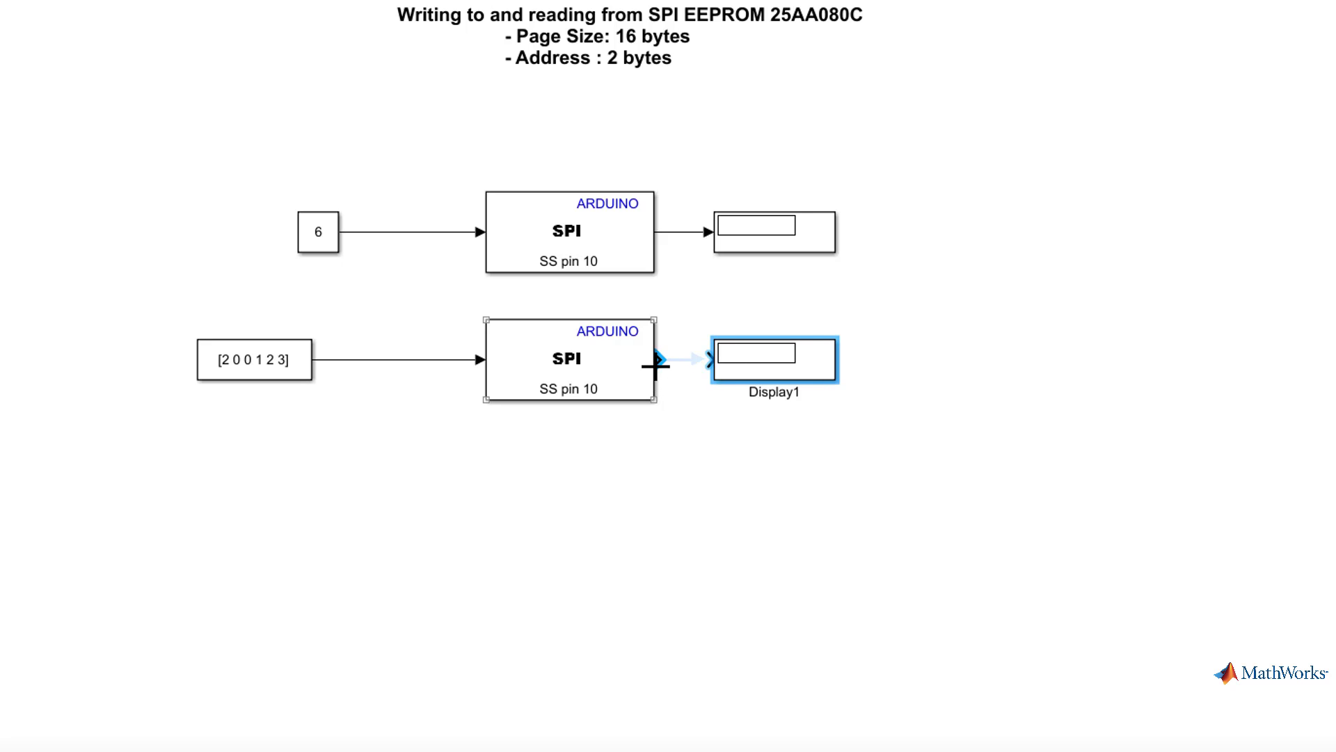
pyautogui.moveTo(655, 367); pyautogui.dragTo(741, 366)
# Step: Copy the second SPI WriteRead block and its [2 0 0 1 2 3] Constant to form a third row
pyautogui.click(604, 371)
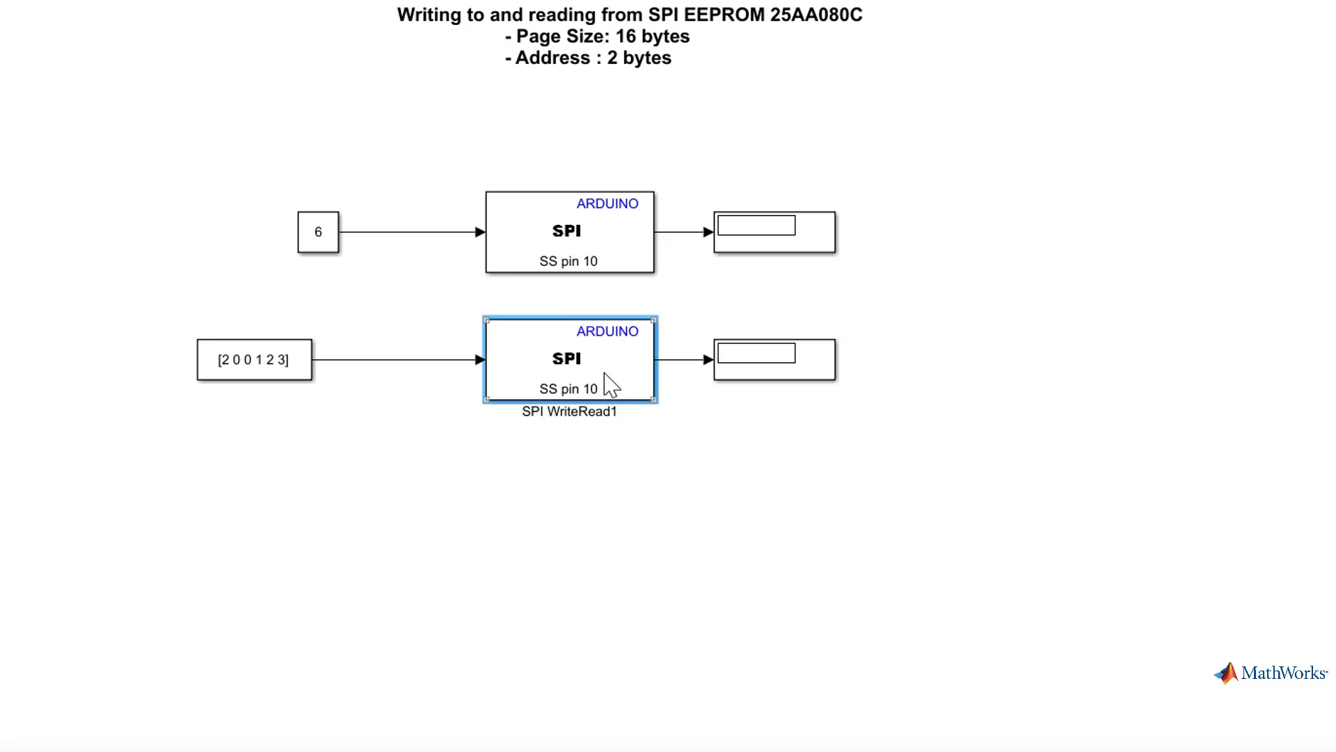
pyautogui.moveTo(605, 382); pyautogui.dragTo(603, 515)
pyautogui.click(282, 373)
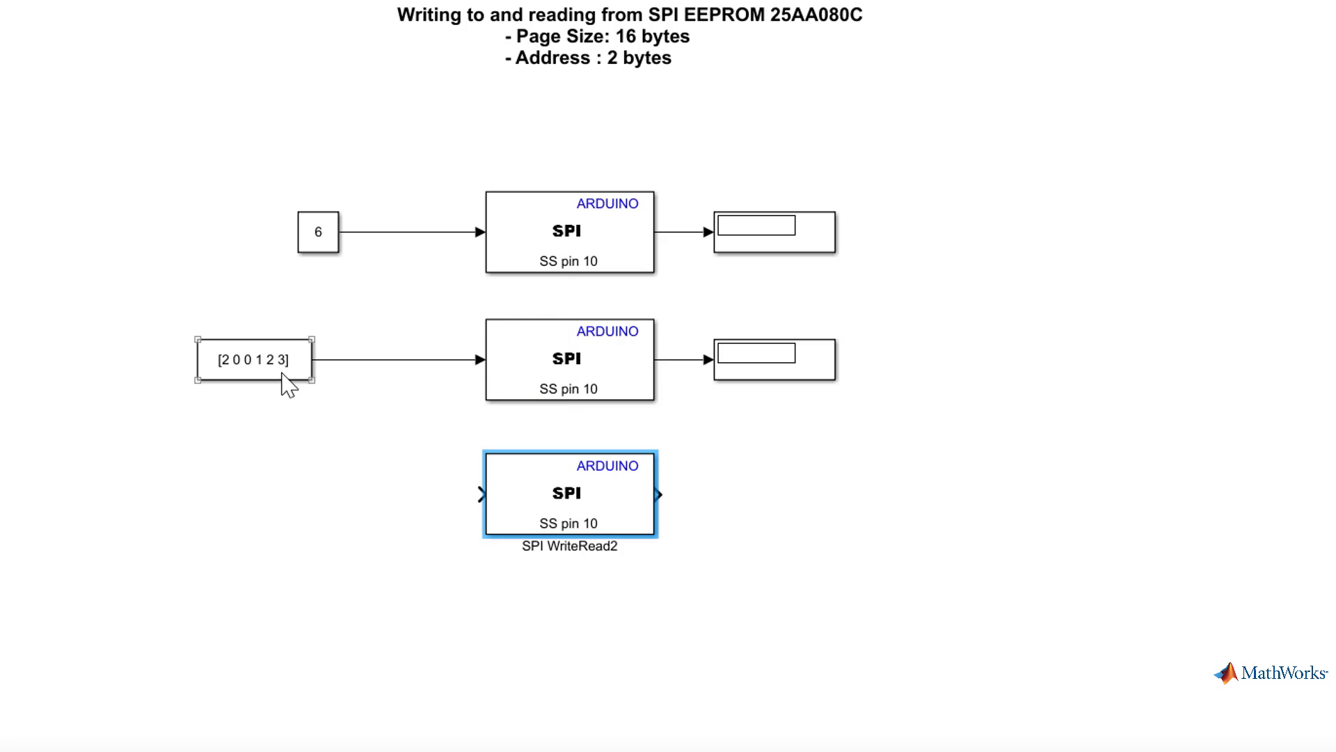
pyautogui.moveTo(286, 385); pyautogui.dragTo(298, 510)
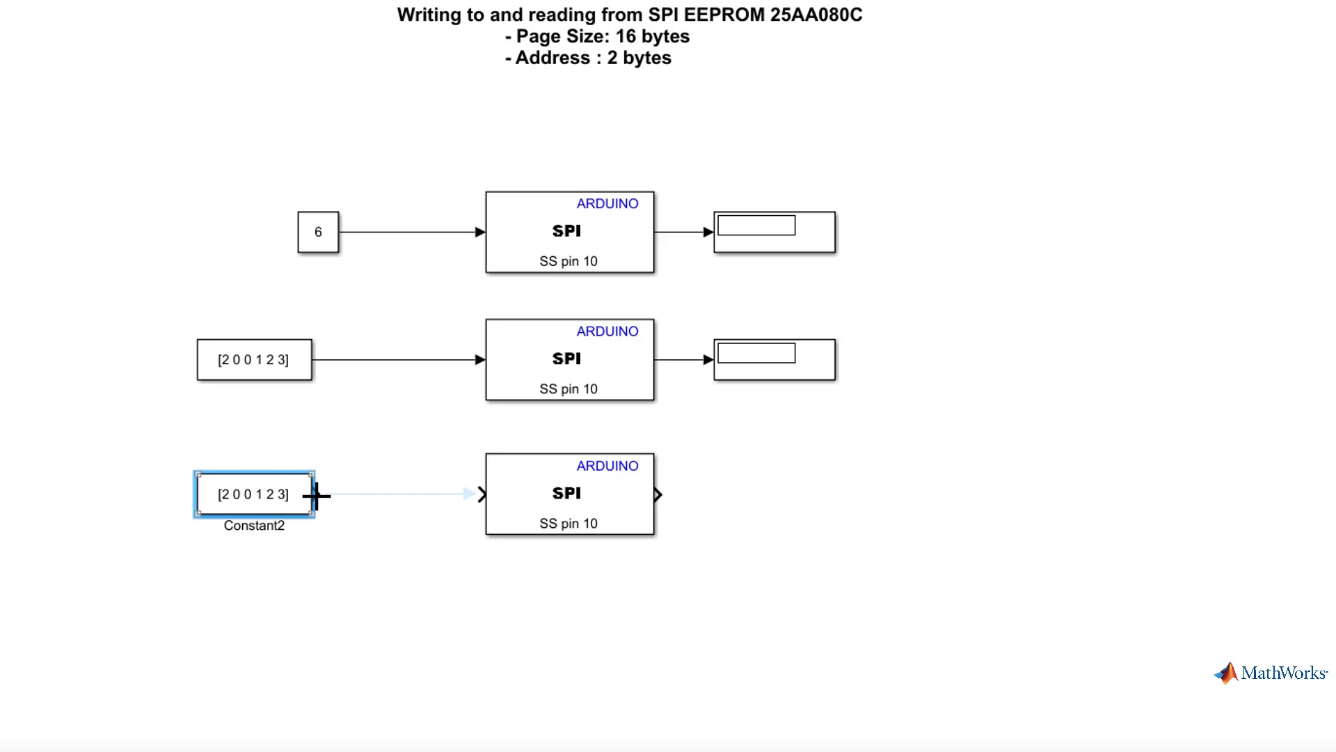
pyautogui.moveTo(331, 500)
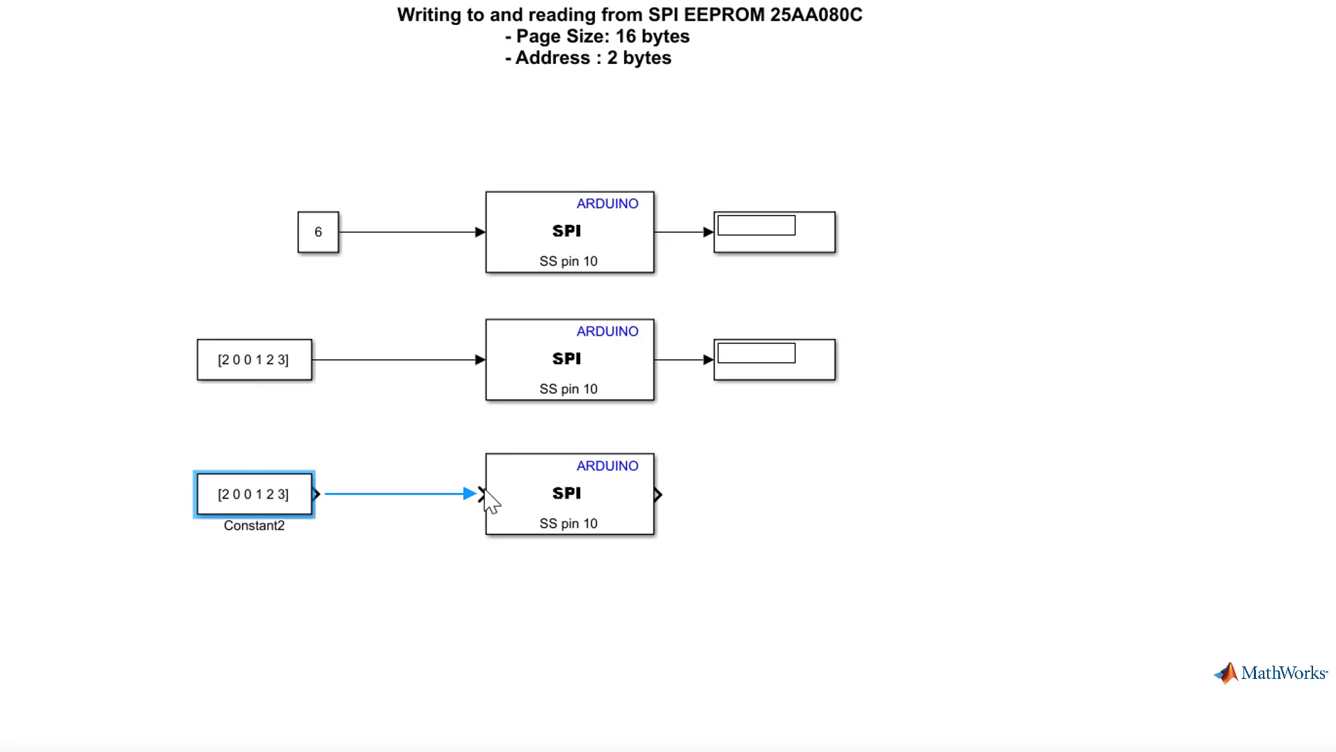
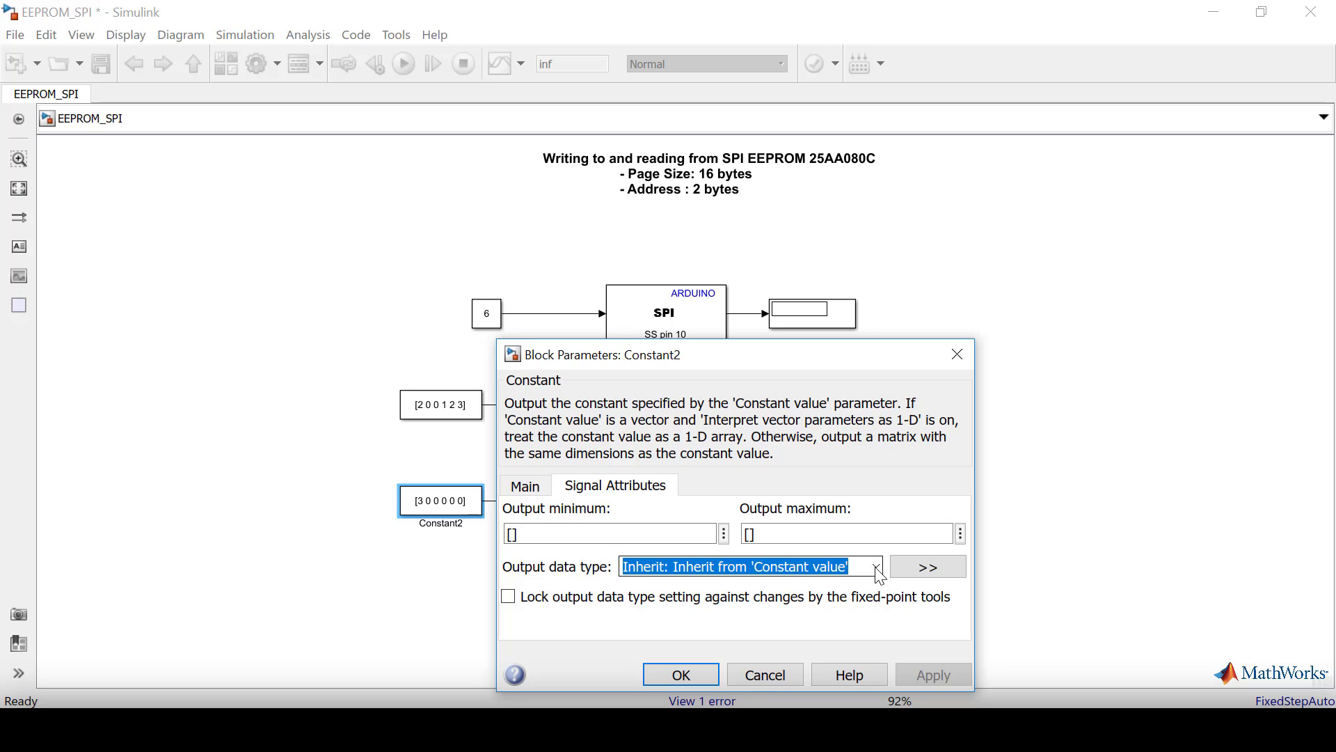
# Step: Open the output data type choices for the [3 0 0 0 0 0] Constant block
pyautogui.click(877, 568)
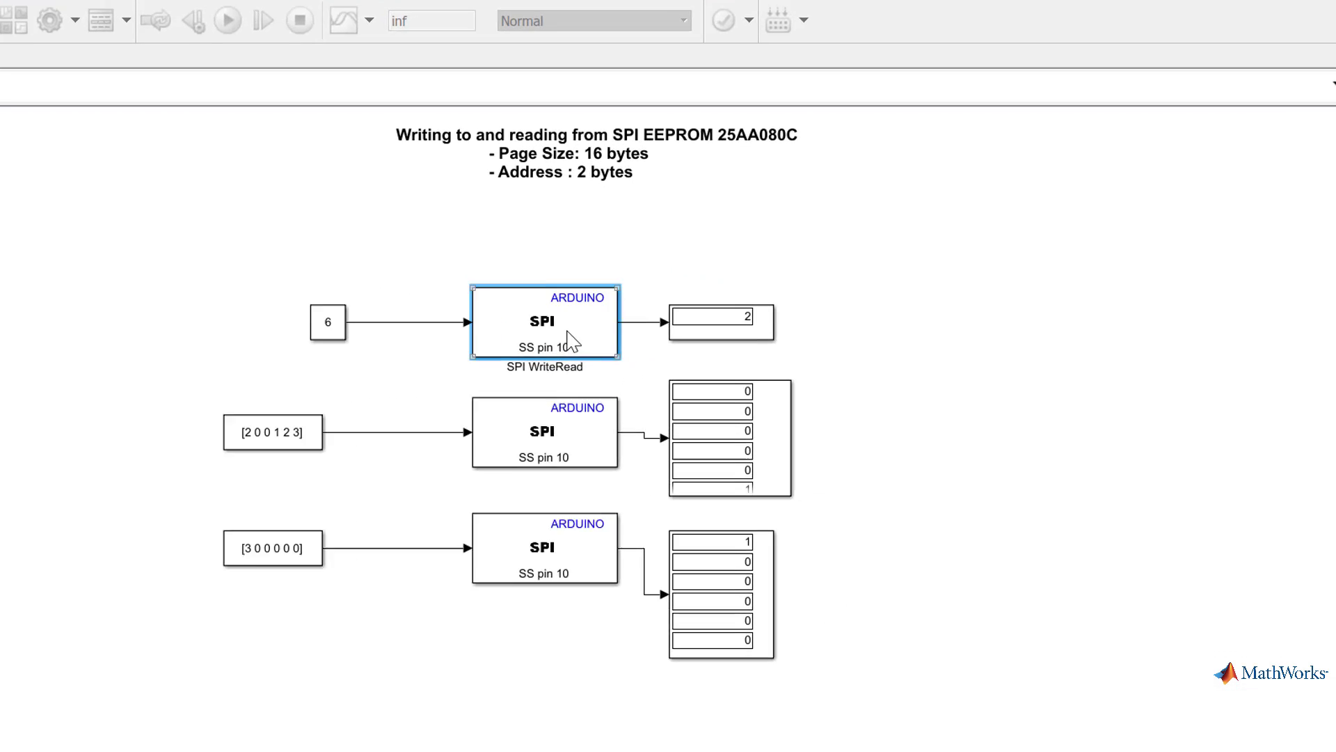
# Step: Set the slave select (SS) pin to 8 on all three SPI WriteRead blocks
pyautogui.doubleClick(689, 329)
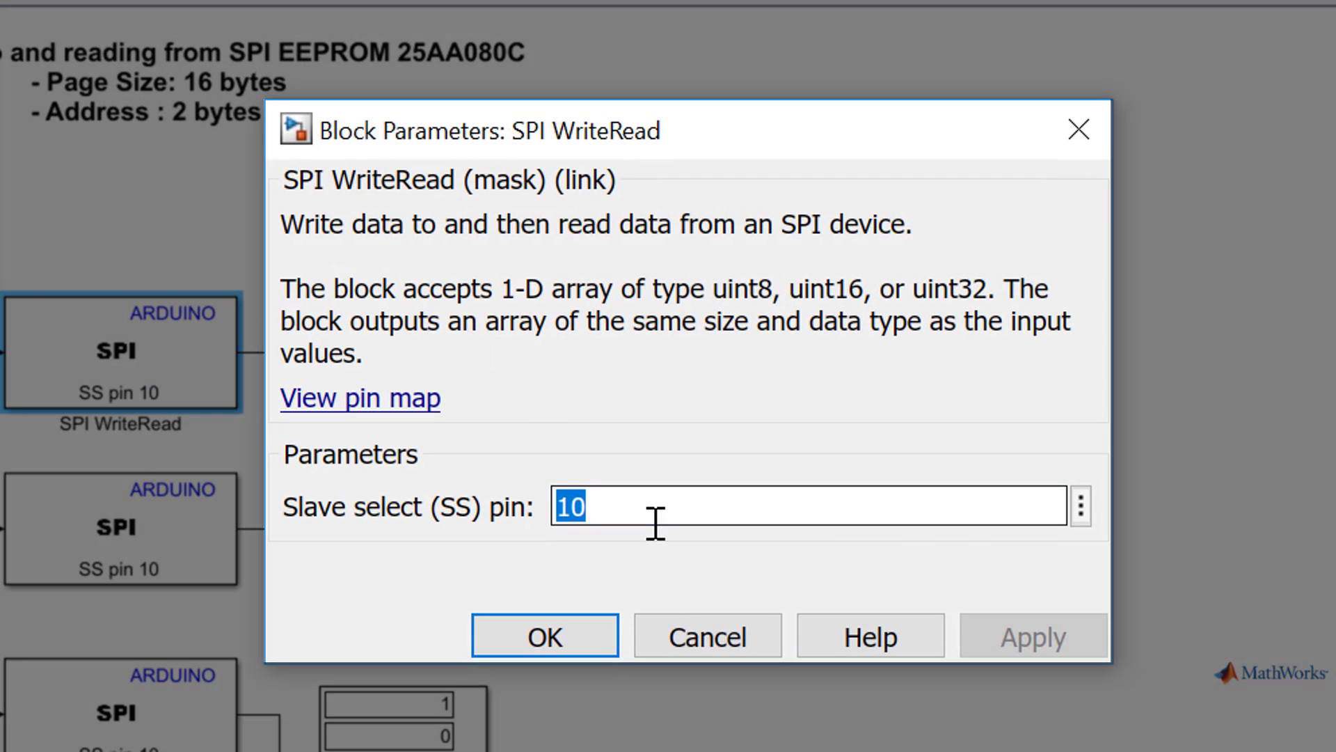
pyautogui.write('8')
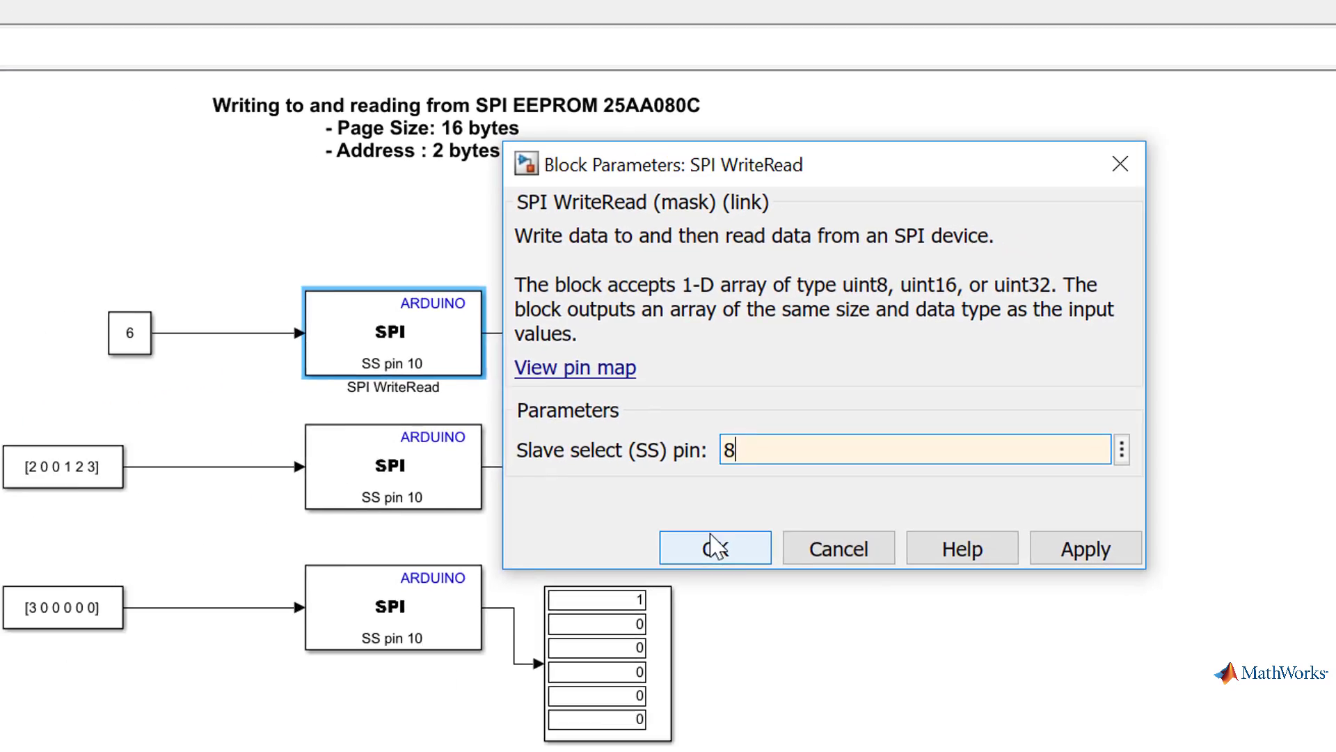
pyautogui.click(545, 634)
pyautogui.doubleClick(684, 411)
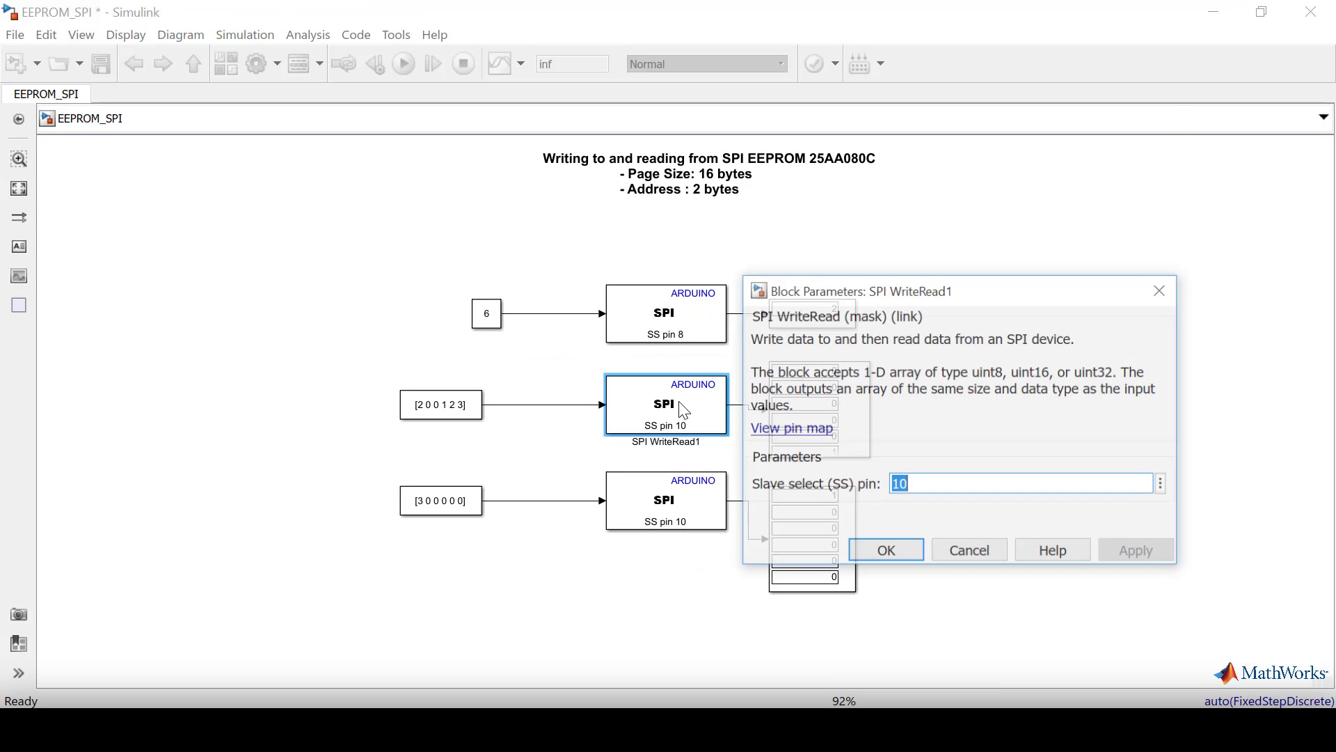
pyautogui.write('8')
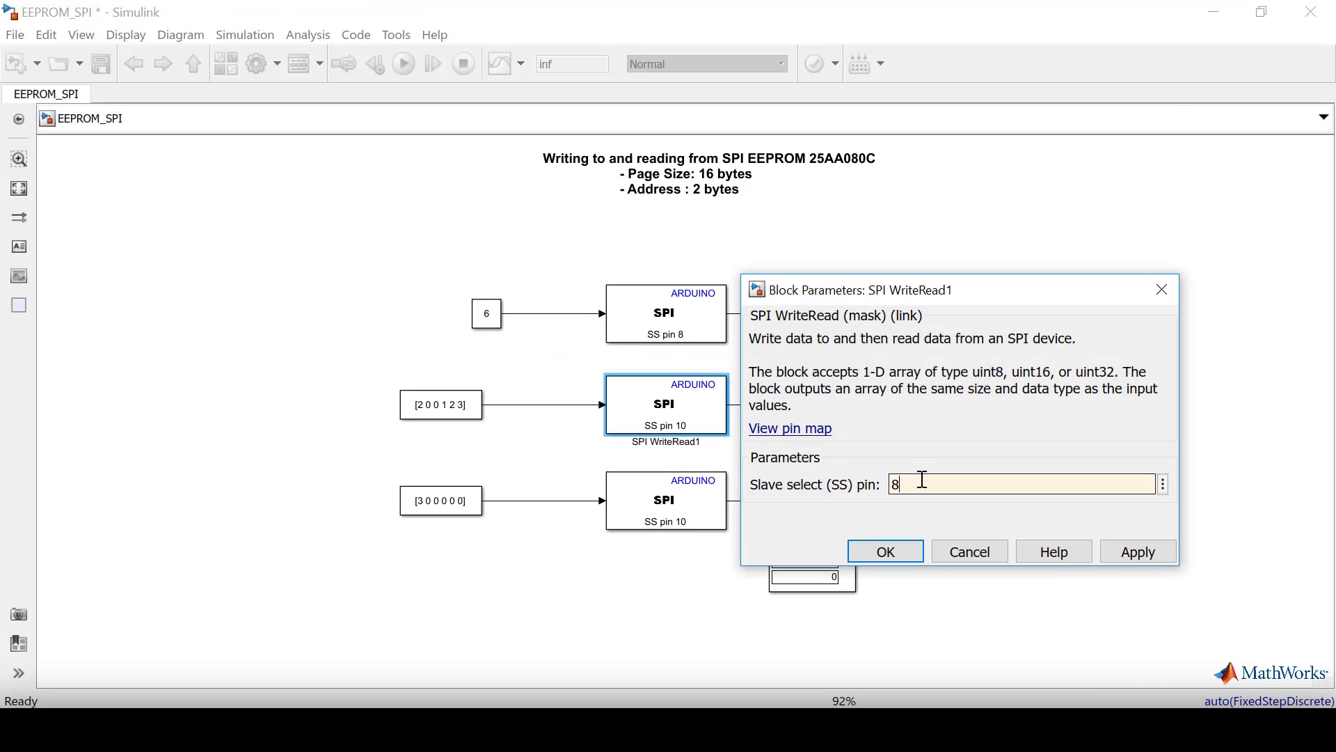
pyautogui.press('Return')
pyautogui.click(663, 506)
pyautogui.doubleClick(663, 505)
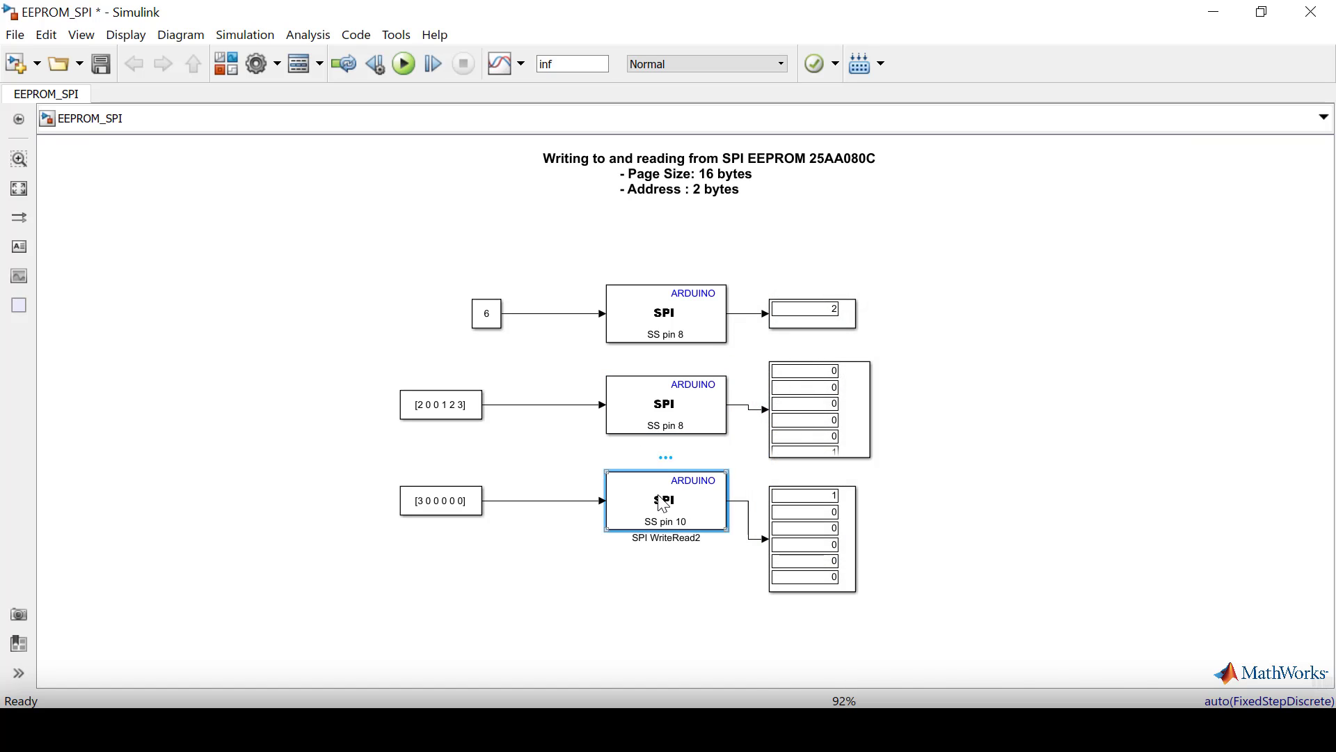
pyautogui.write('8')
pyautogui.press('Return')
# Step: Run the EEPROM_SPI model and check the value on the Display connected to the first SPI WriteRead block
pyautogui.click(405, 62)
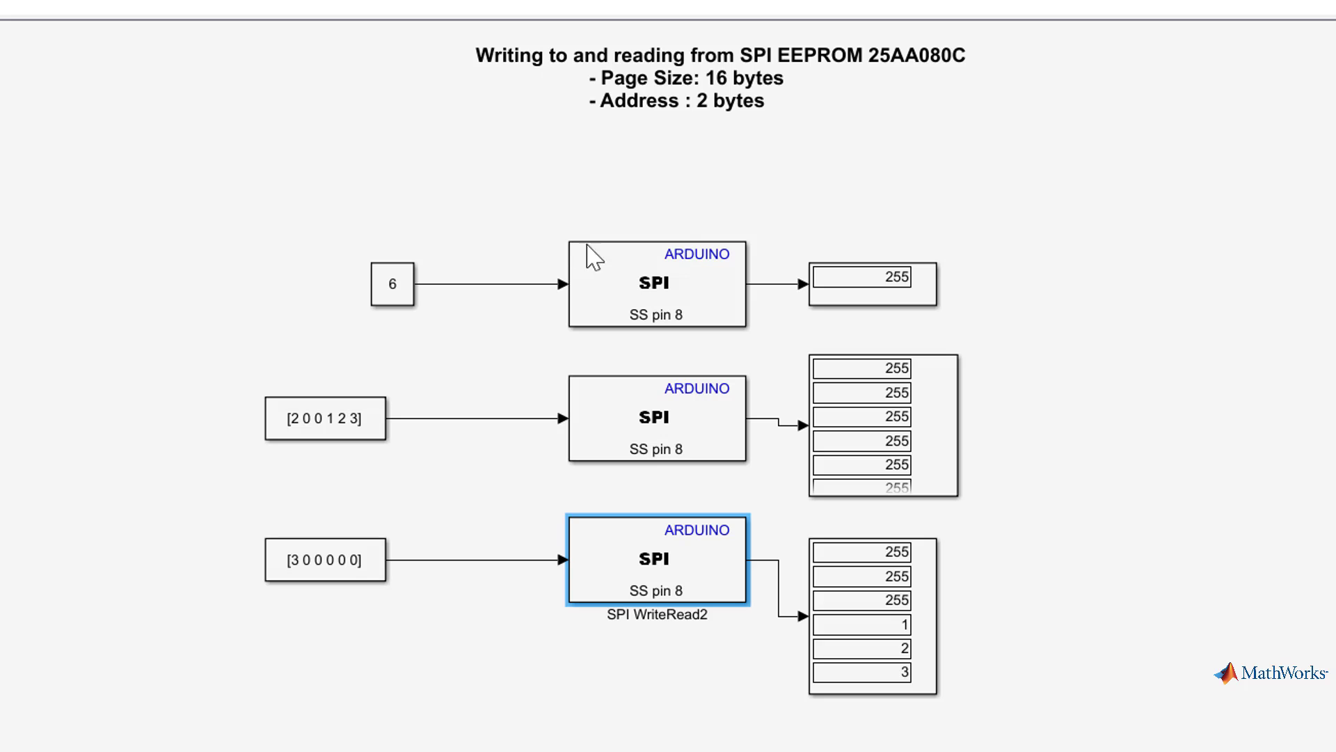
pyautogui.click(926, 279)
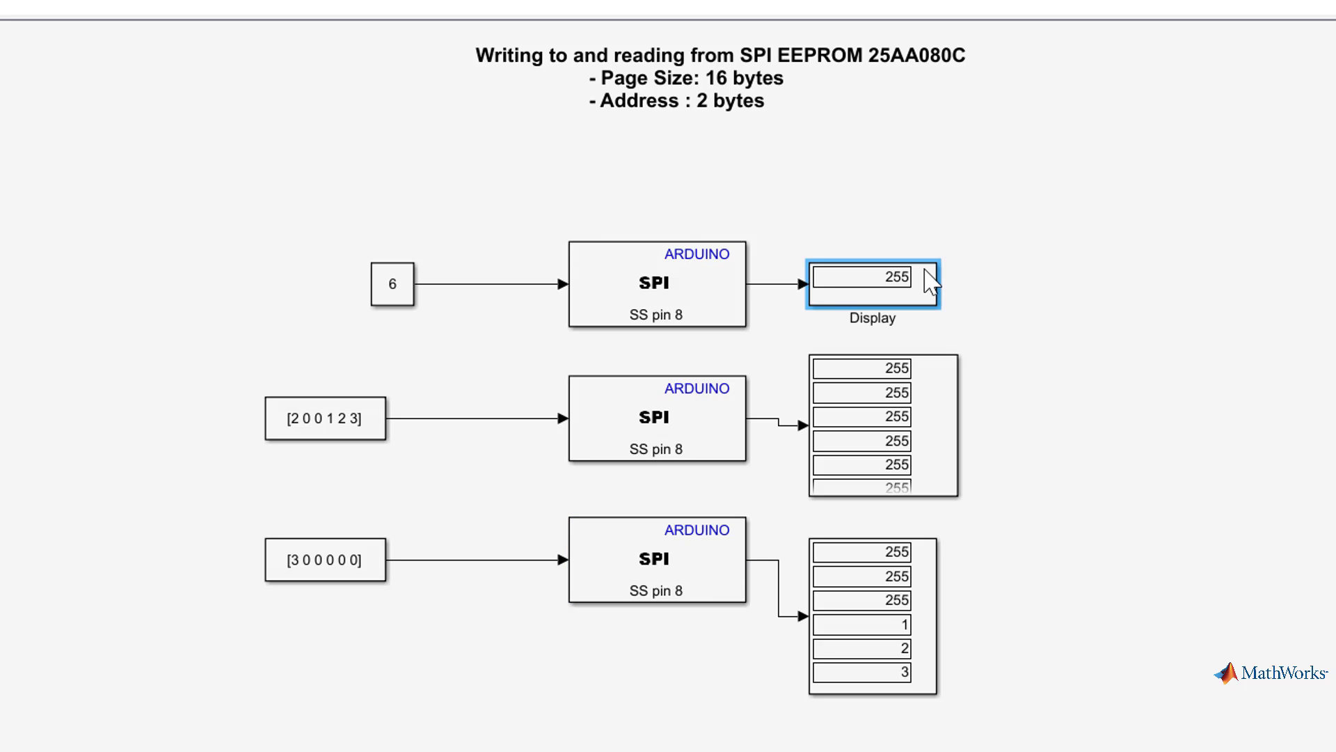
# Step: Check the values on the Display connected to the second SPI WriteRead block
pyautogui.click(928, 363)
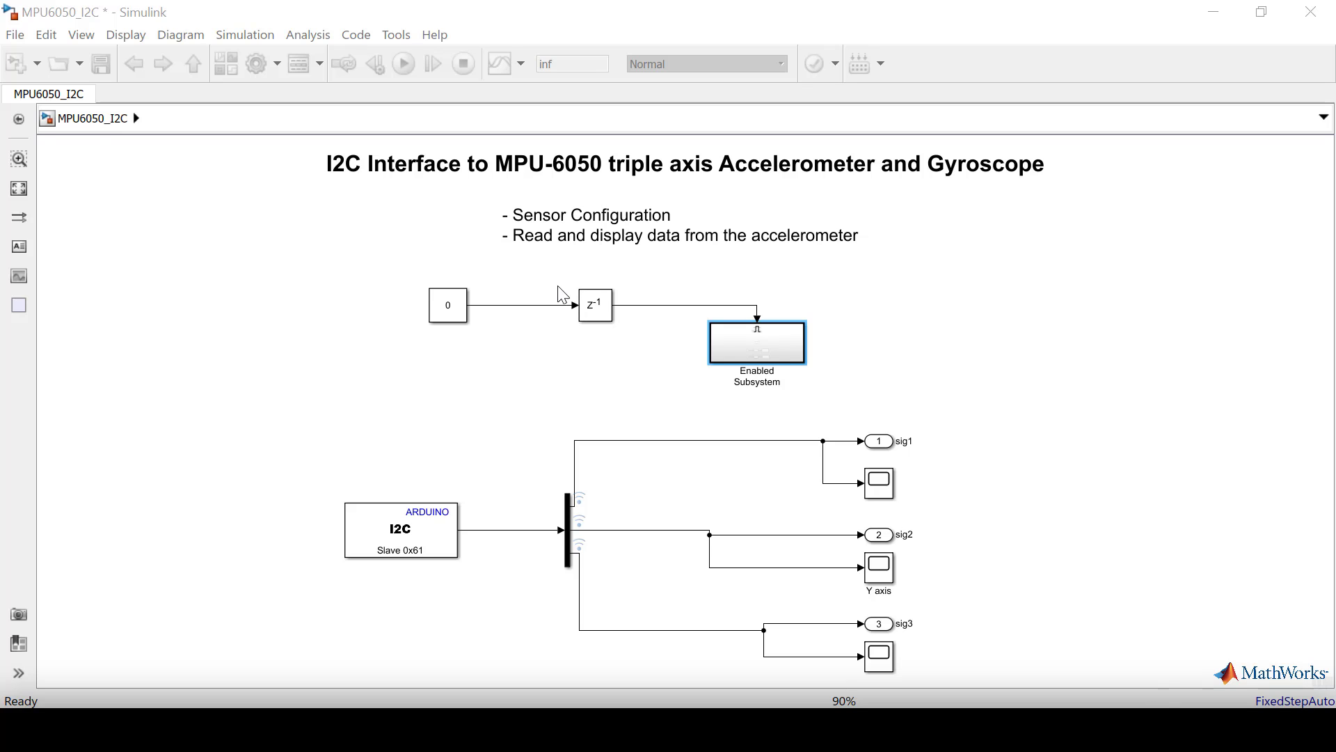
# Step: Check the Delay block's initial condition in the MPU6050_I2C model and the Constant block feeding it
pyautogui.doubleClick(594, 301)
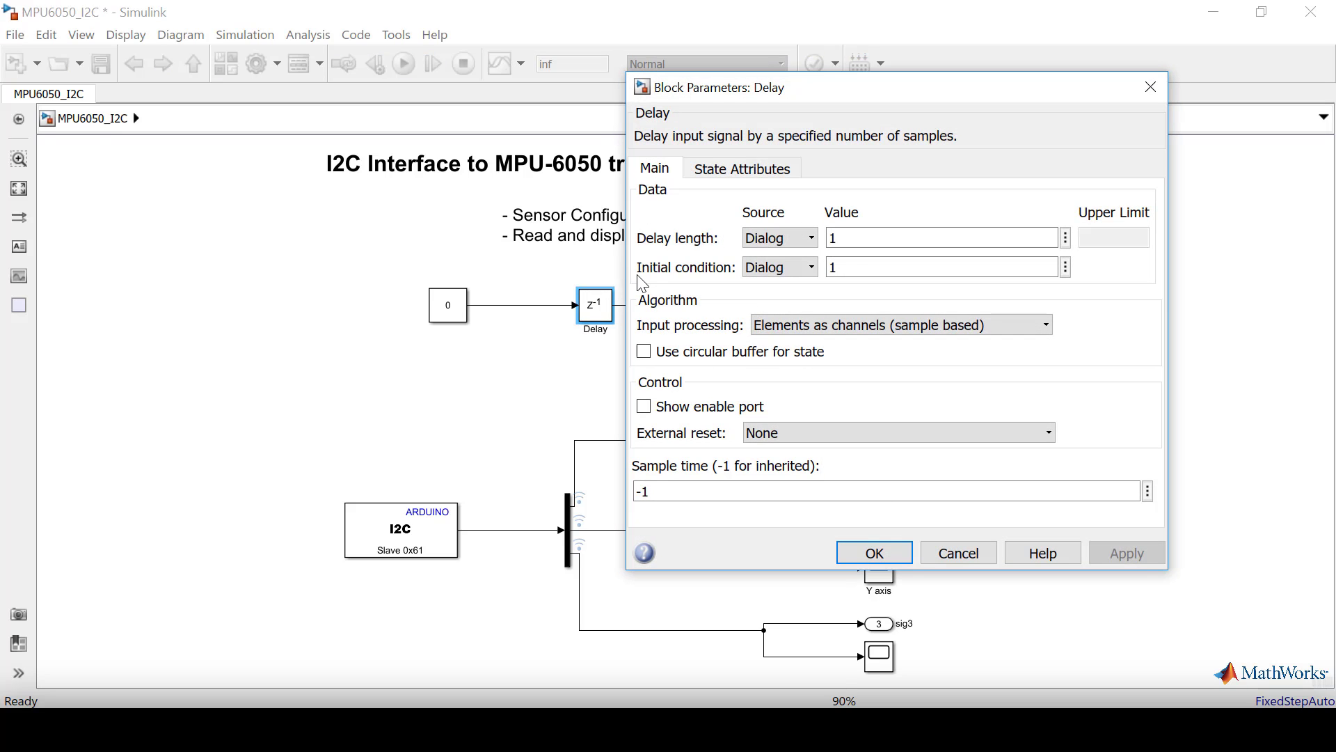
pyautogui.doubleClick(850, 270)
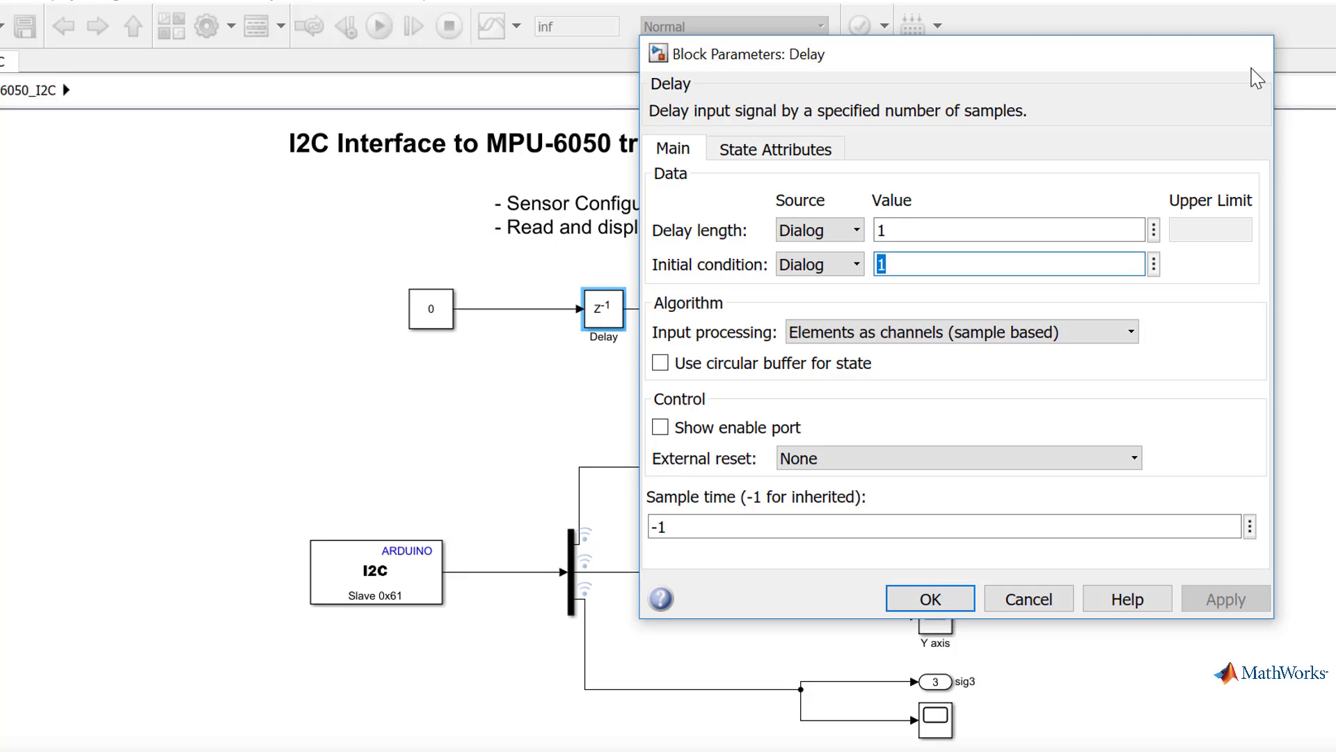
pyautogui.click(1150, 88)
pyautogui.click(343, 343)
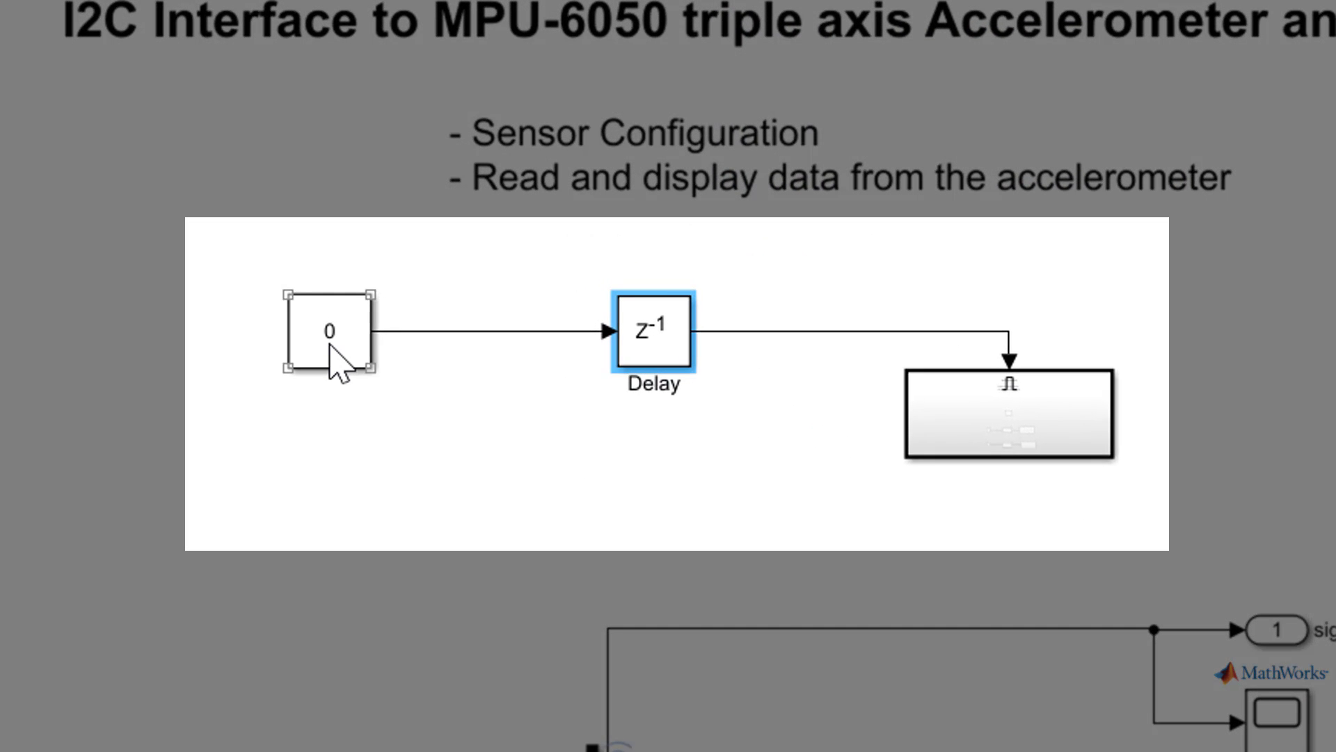
pyautogui.click(450, 366)
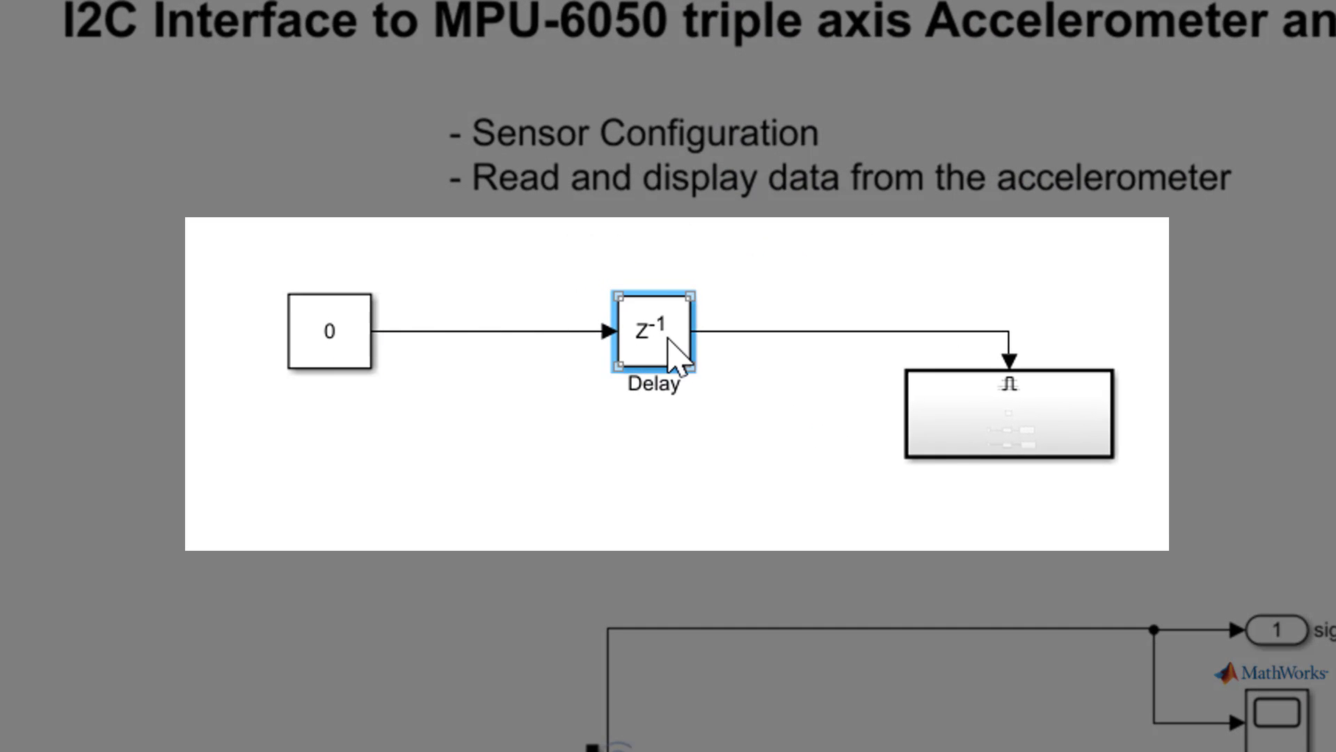
# Step: Open the Enabled Subsystem and examine the init Device I2C Write block's slave and register addresses and its Constant input
pyautogui.click(948, 445)
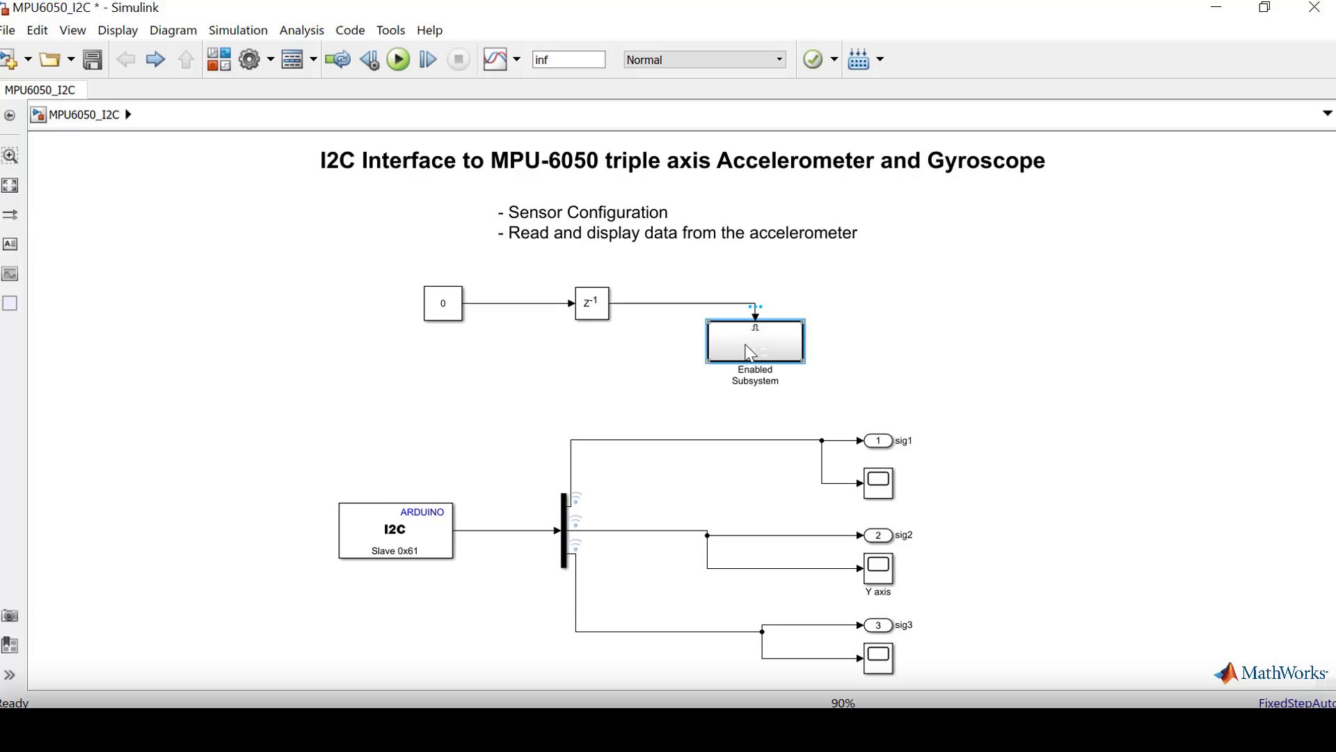
pyautogui.doubleClick(997, 438)
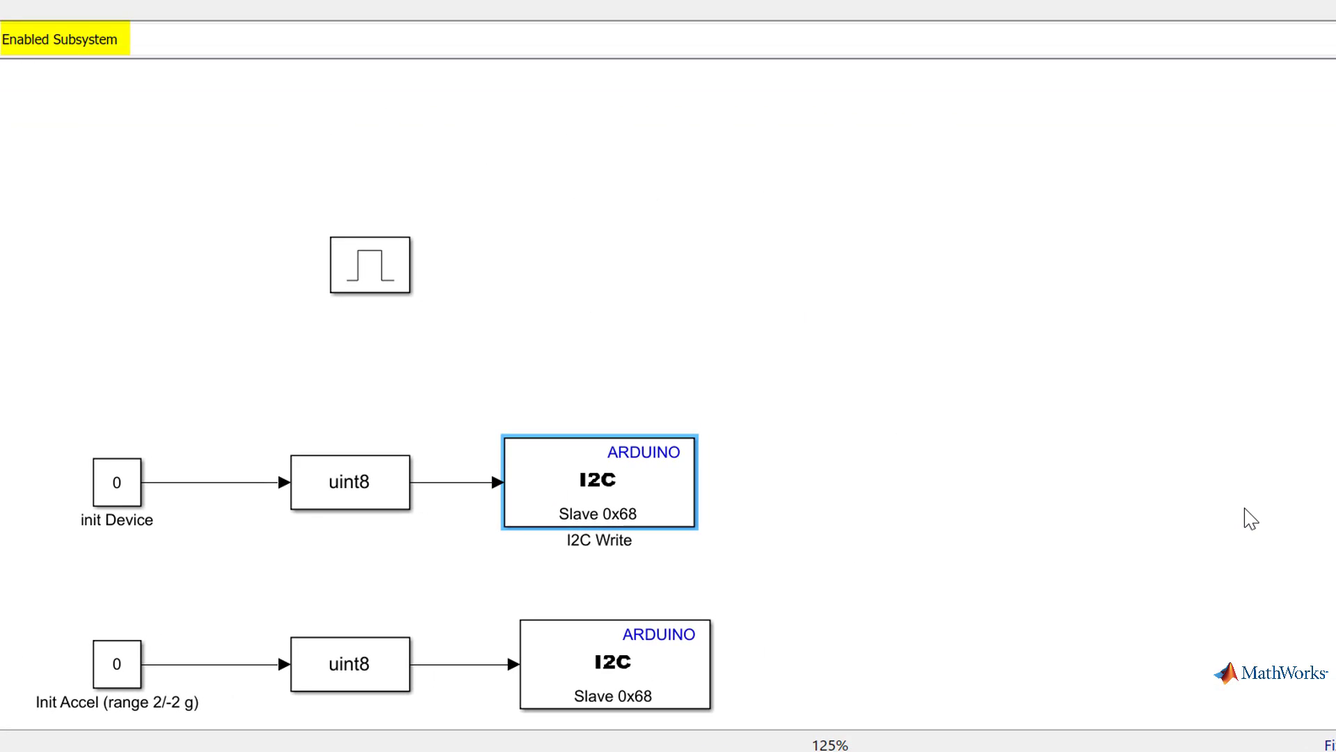
pyautogui.click(696, 485)
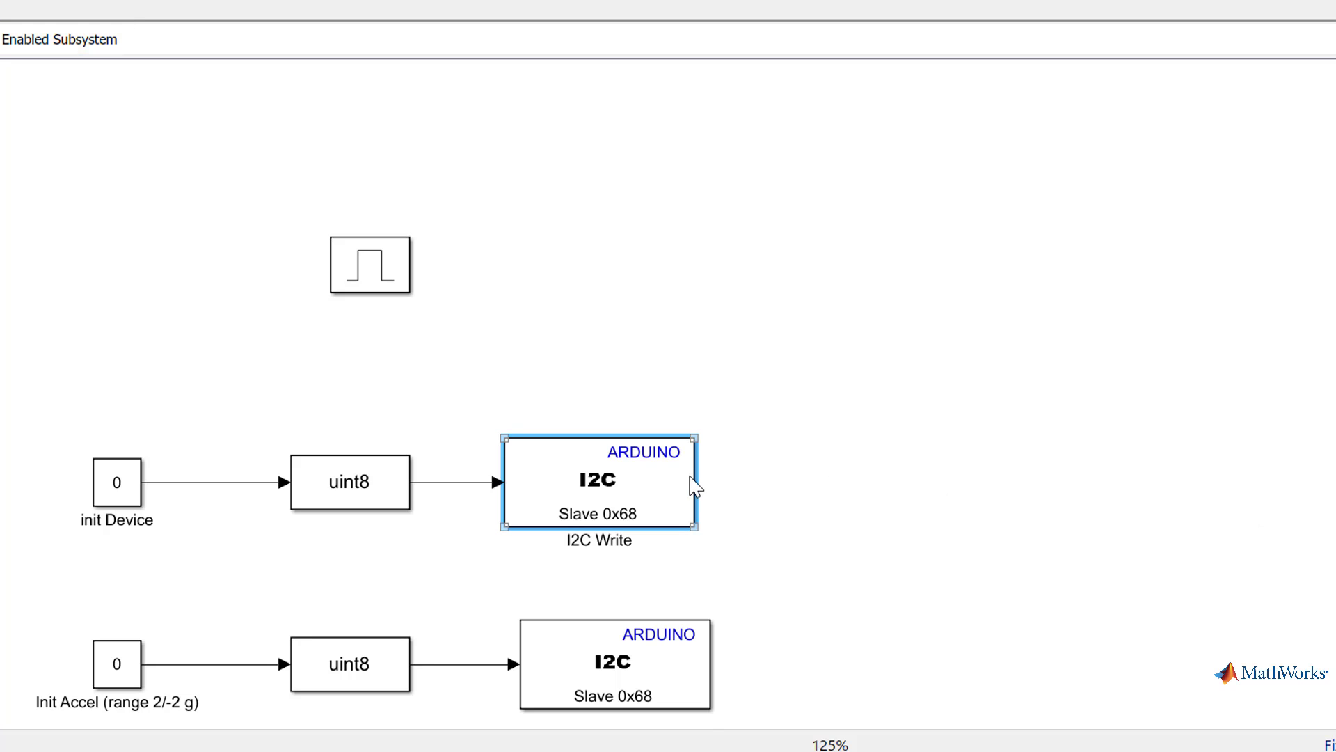
pyautogui.doubleClick(696, 485)
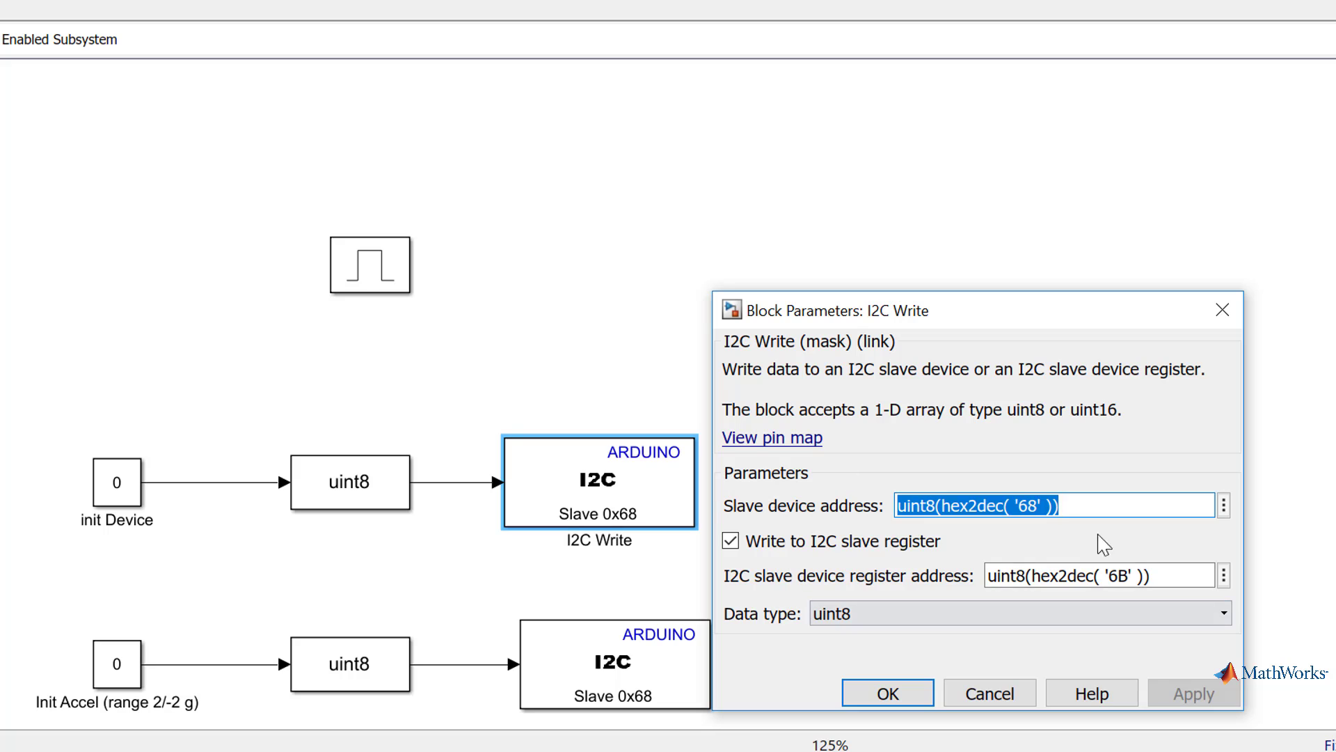
pyautogui.click(1152, 575)
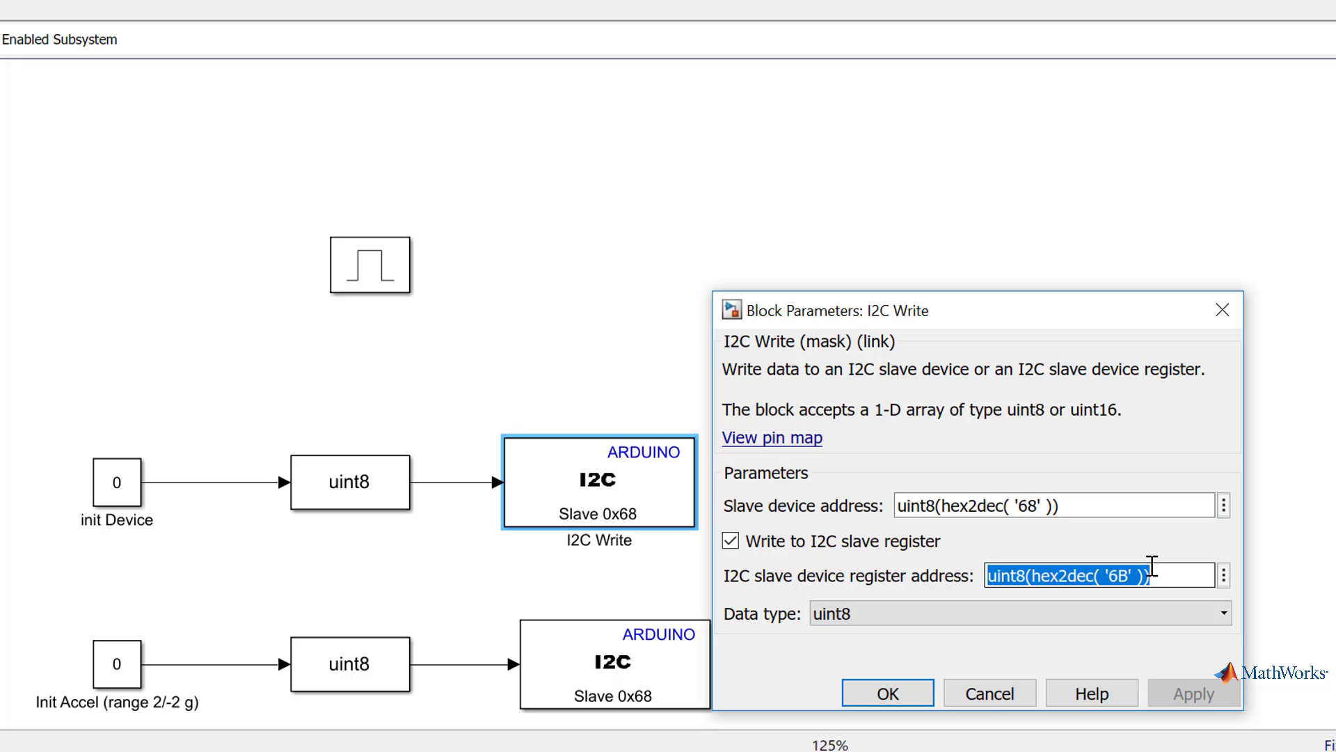
pyautogui.click(1098, 508)
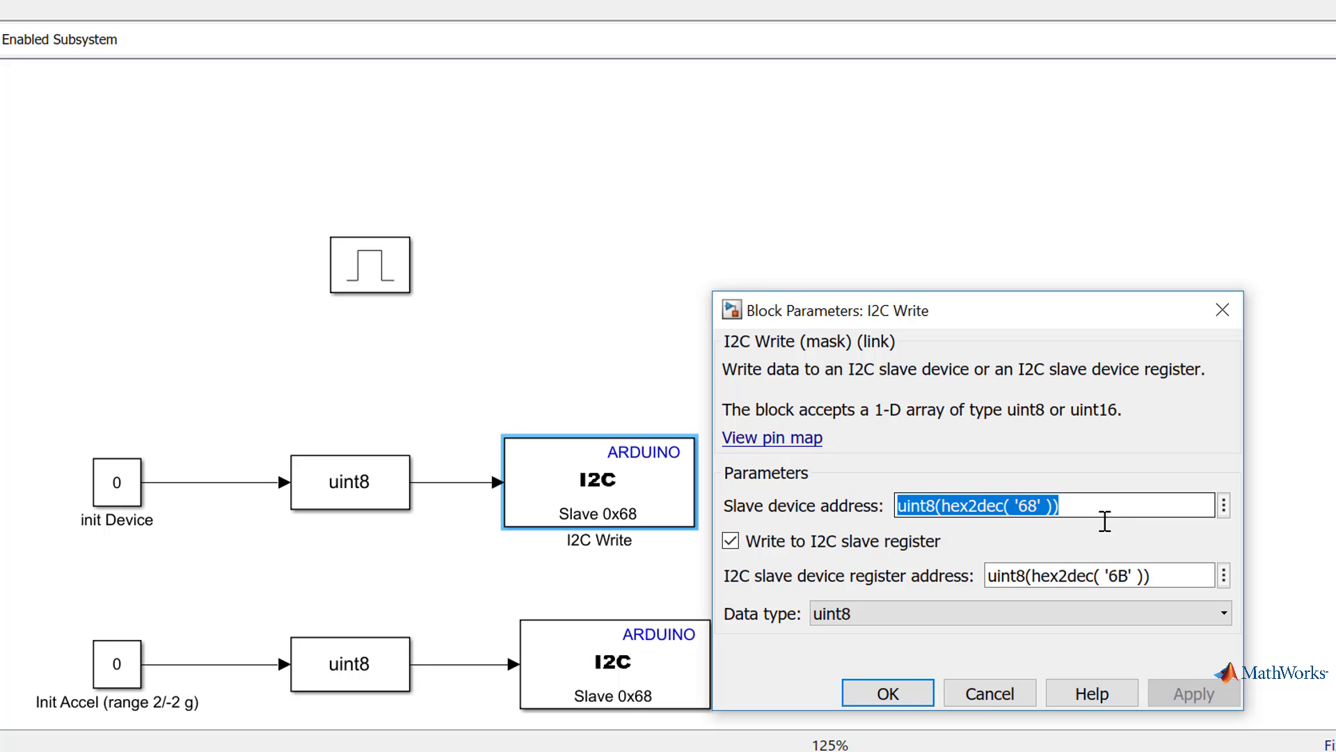
pyautogui.click(1162, 569)
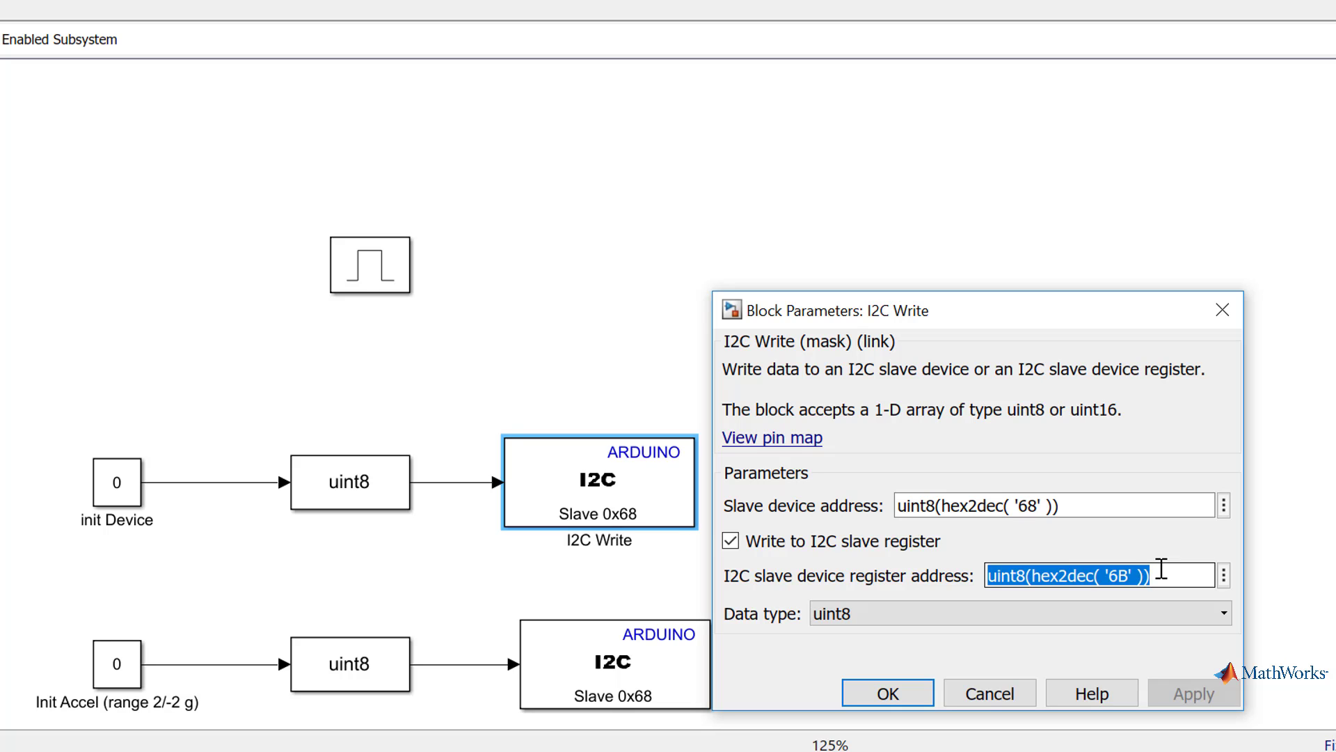
pyautogui.click(1223, 310)
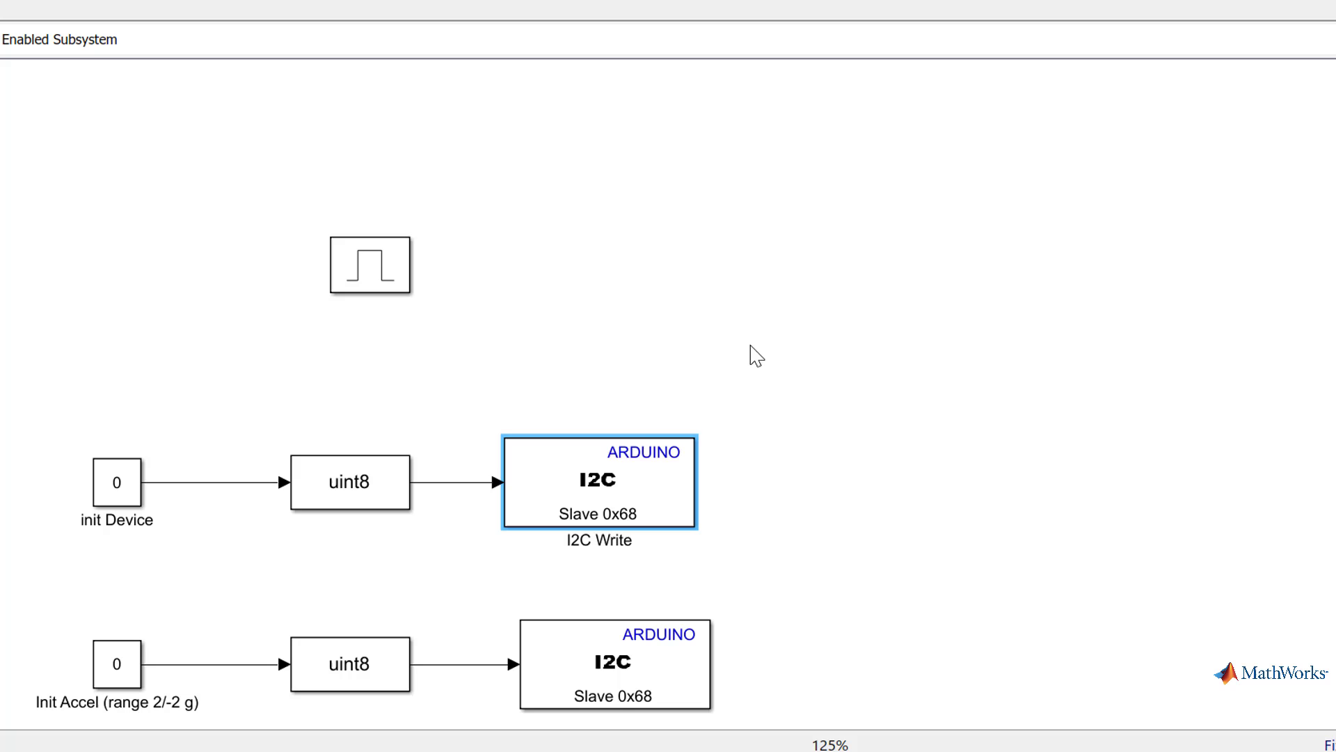
pyautogui.click(135, 503)
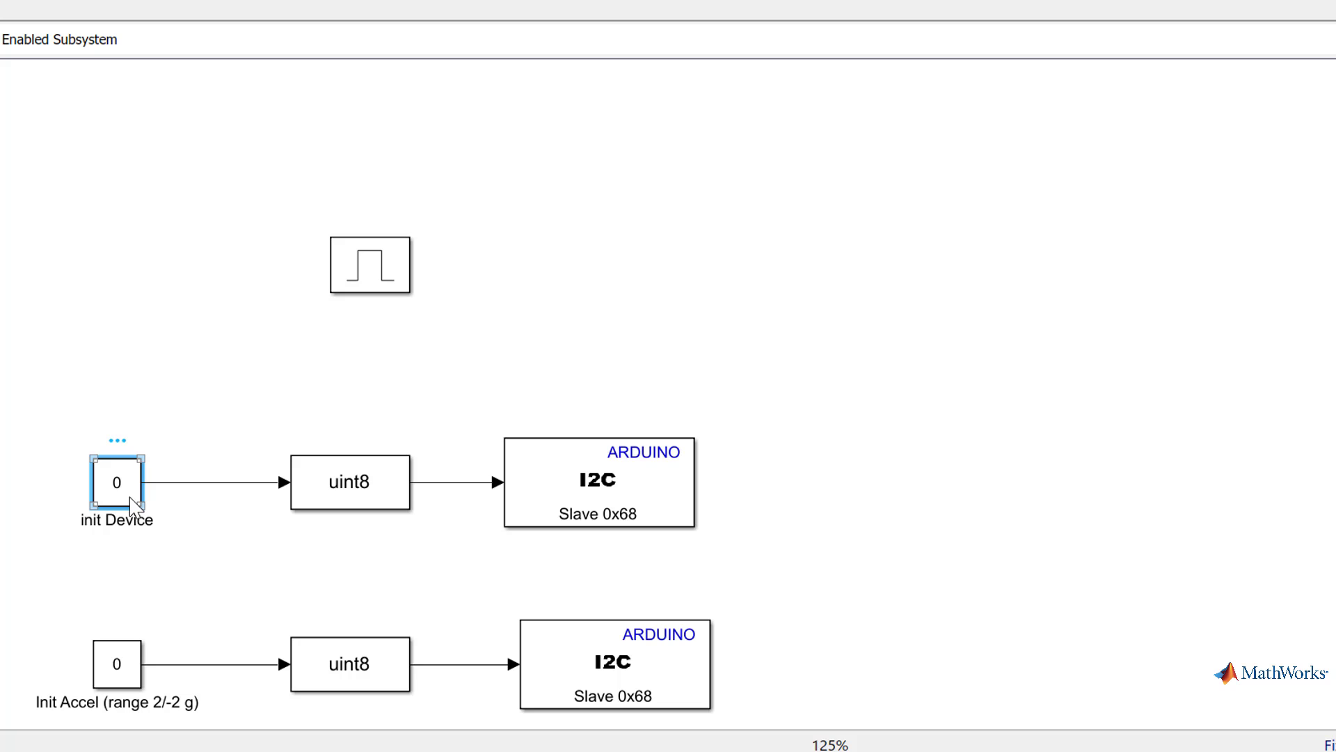
# Step: Examine the register address of the Init Accel row's I2C Write block and the Constant that feeds it
pyautogui.doubleClick(586, 655)
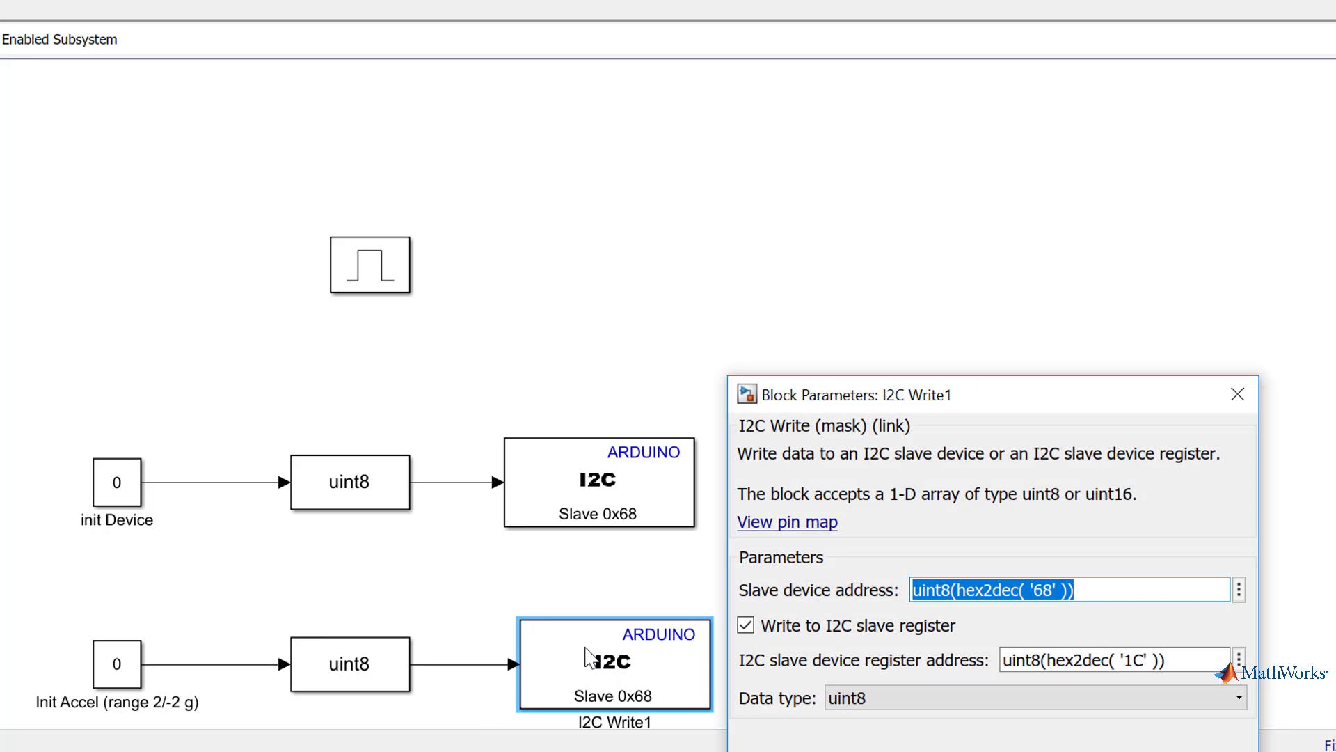
pyautogui.tripleClick(1175, 655)
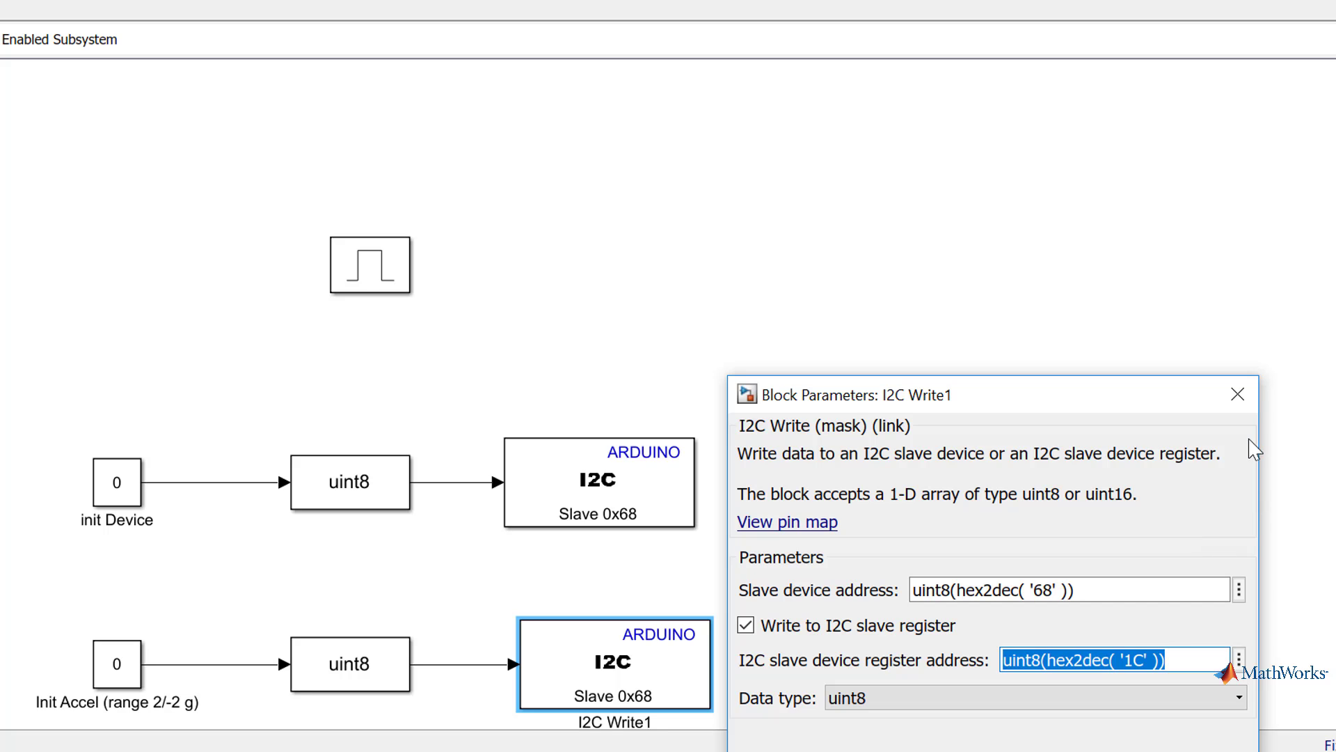
pyautogui.click(1237, 394)
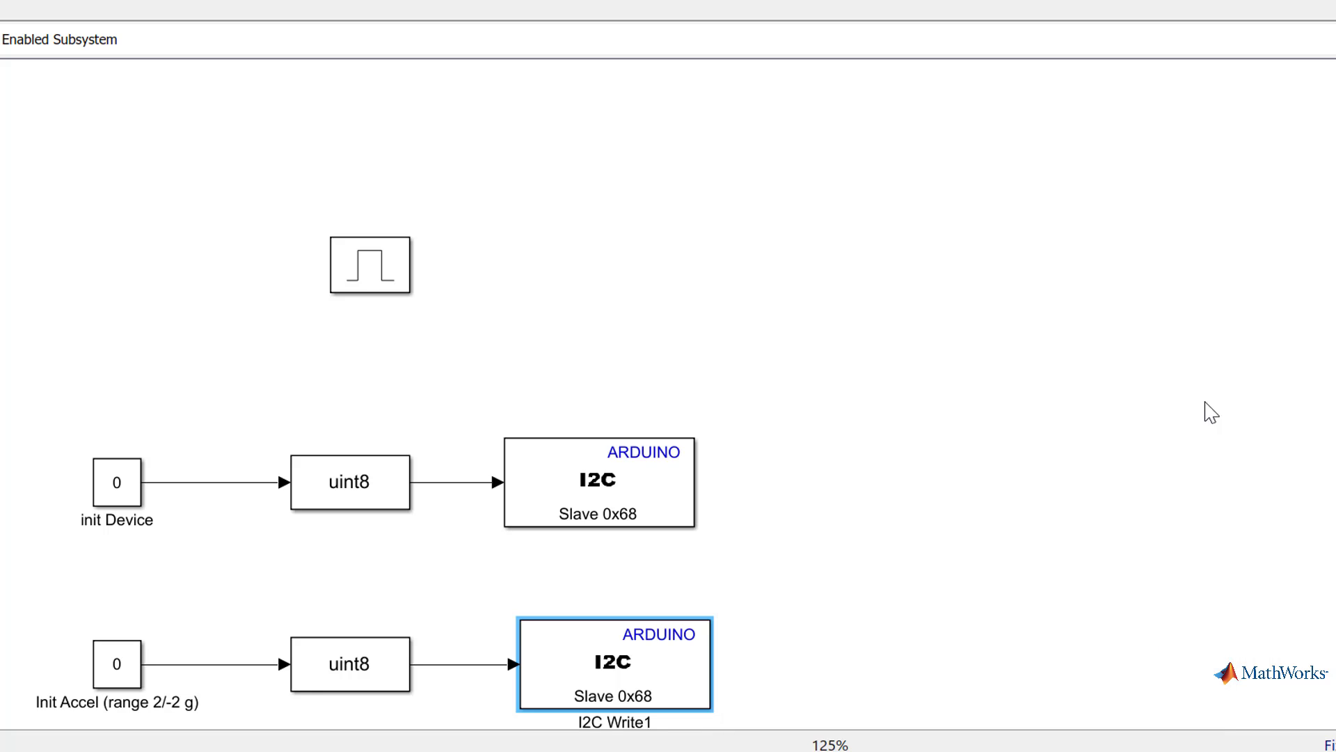
pyautogui.click(141, 672)
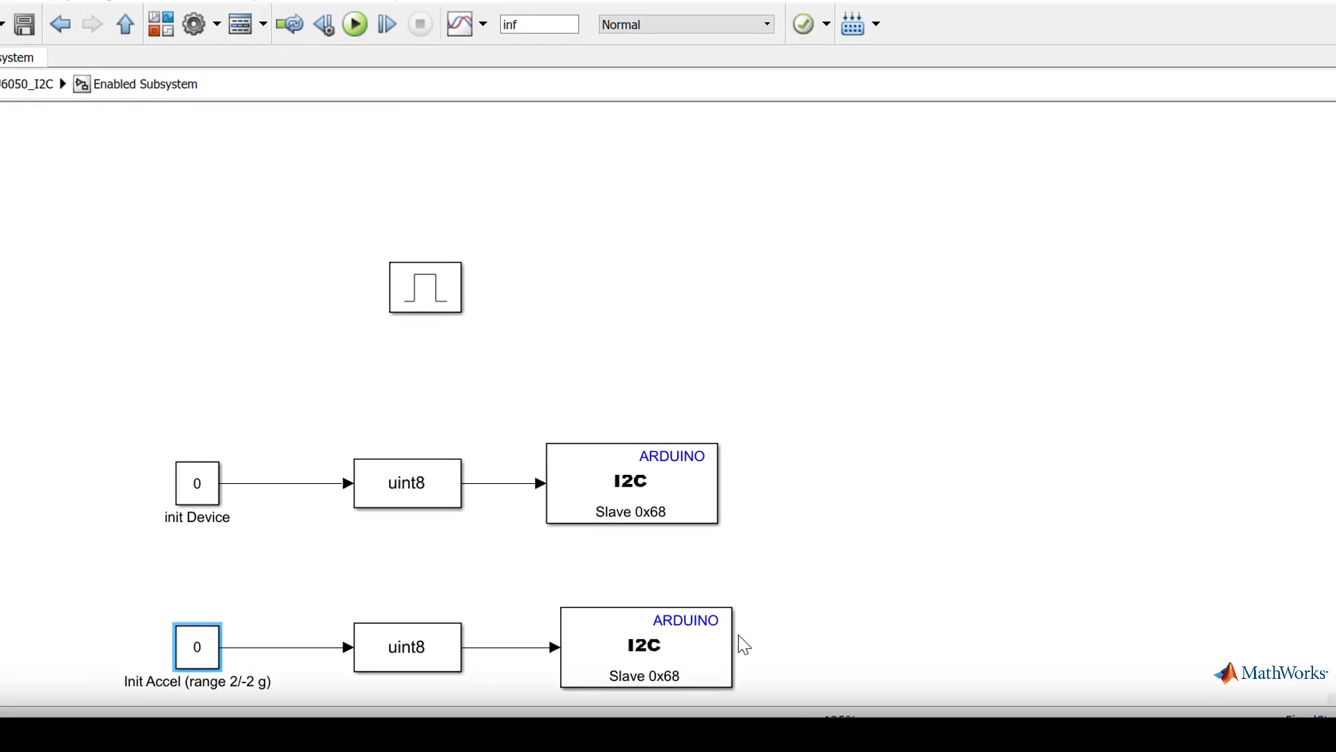
# Step: Return to the top level of MPU6050_I2C and examine the I2C Read block's slave register address
pyautogui.click(413, 118)
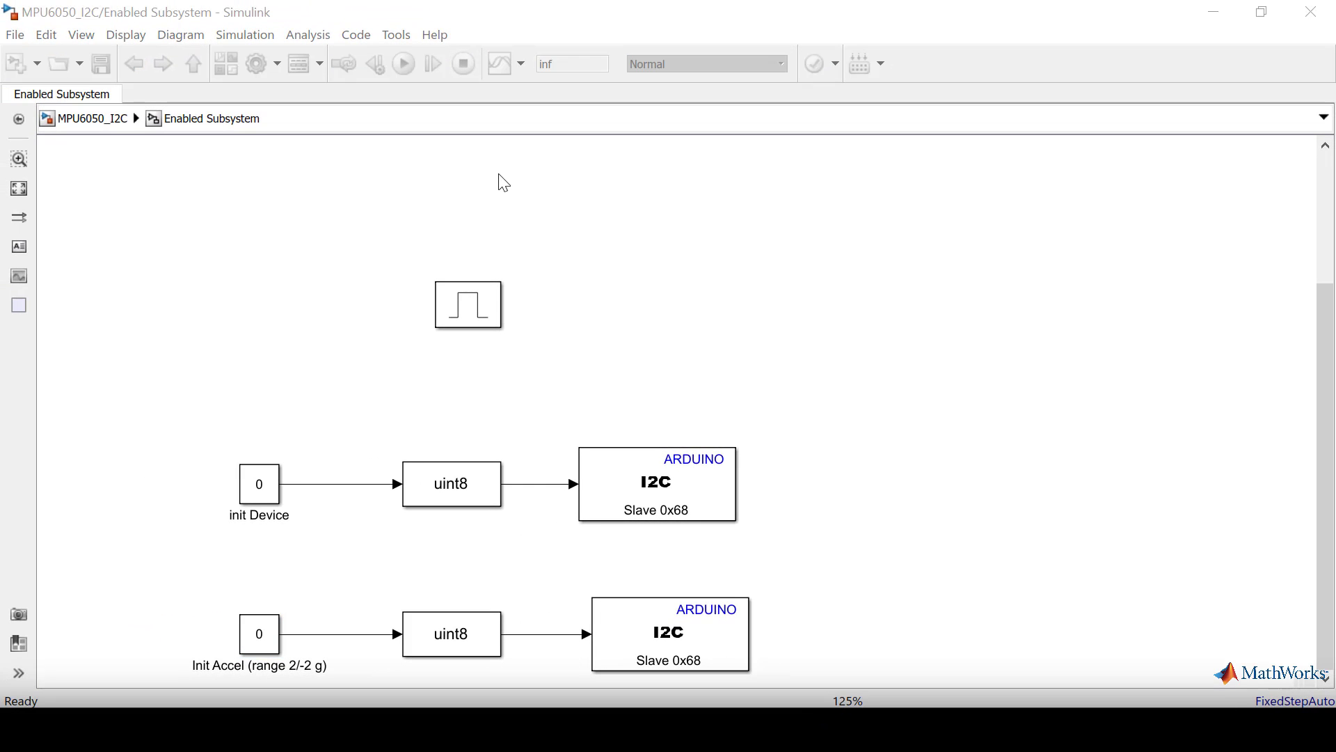
pyautogui.click(269, 191)
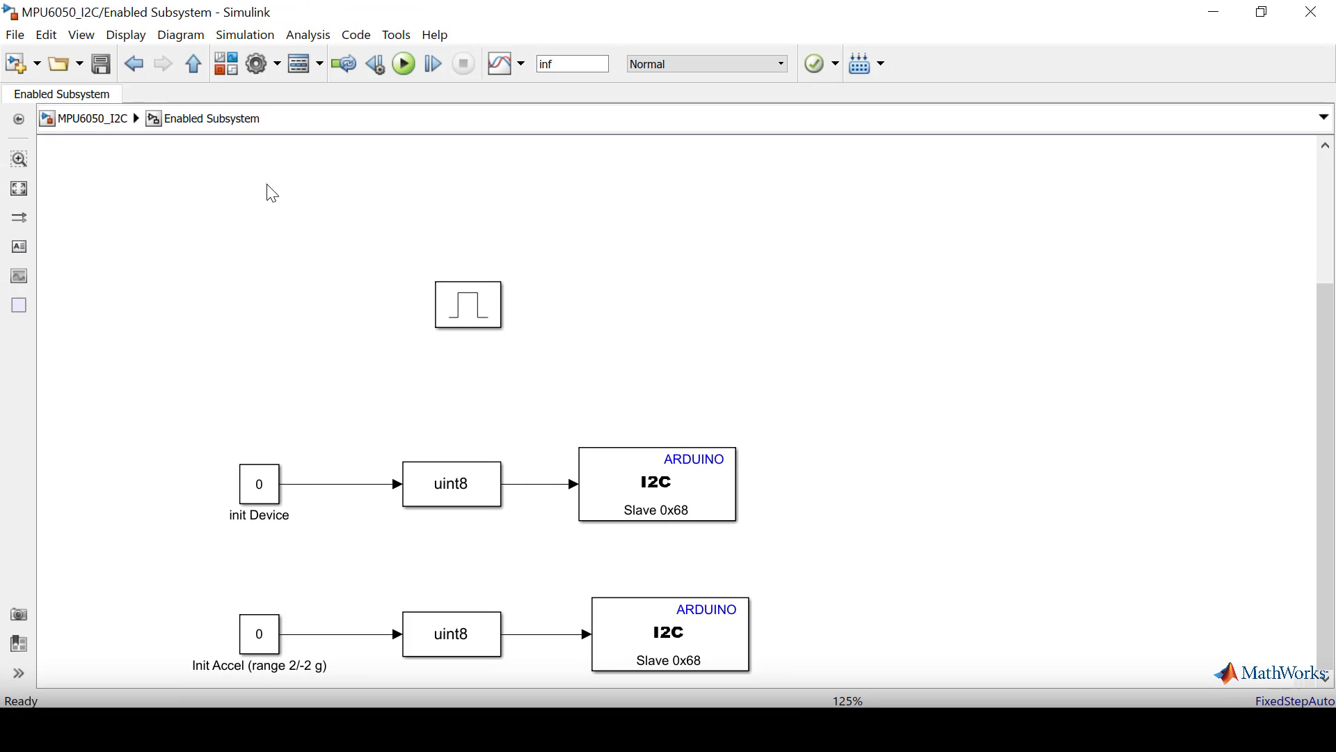
pyautogui.click(135, 67)
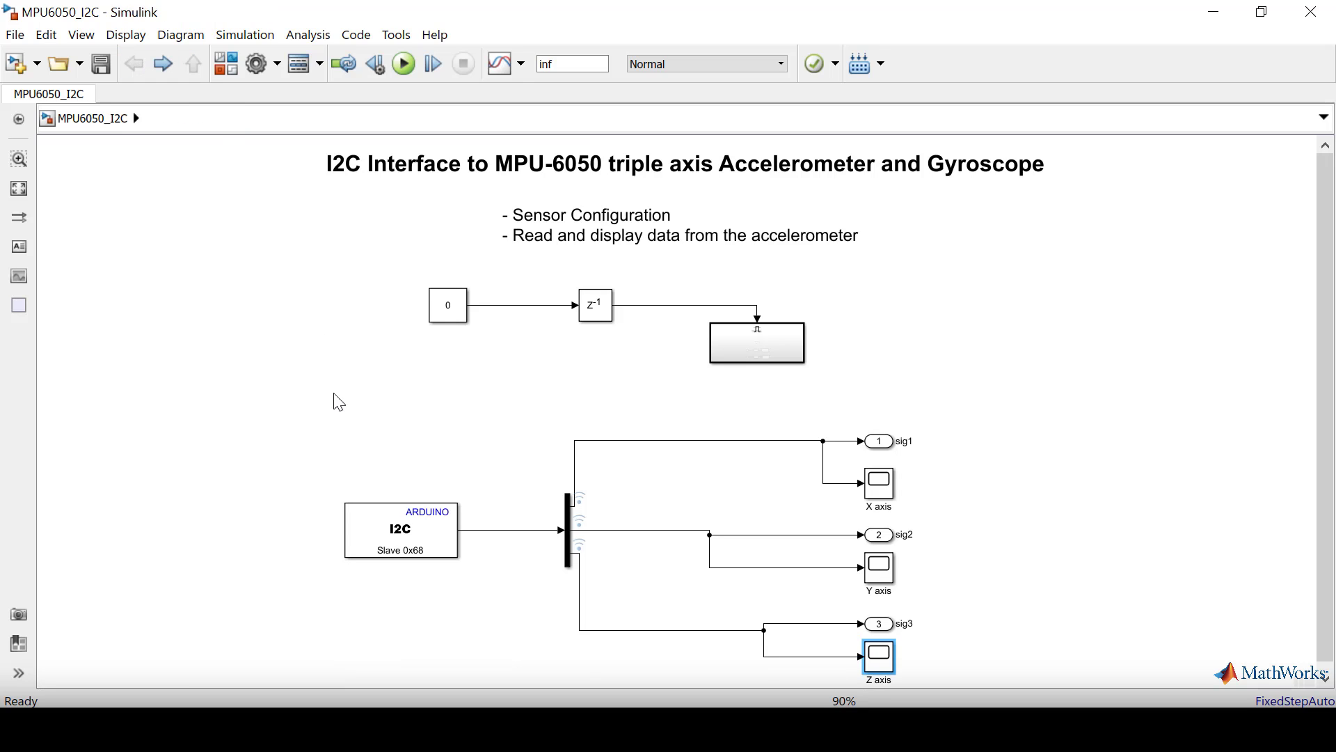
pyautogui.doubleClick(388, 518)
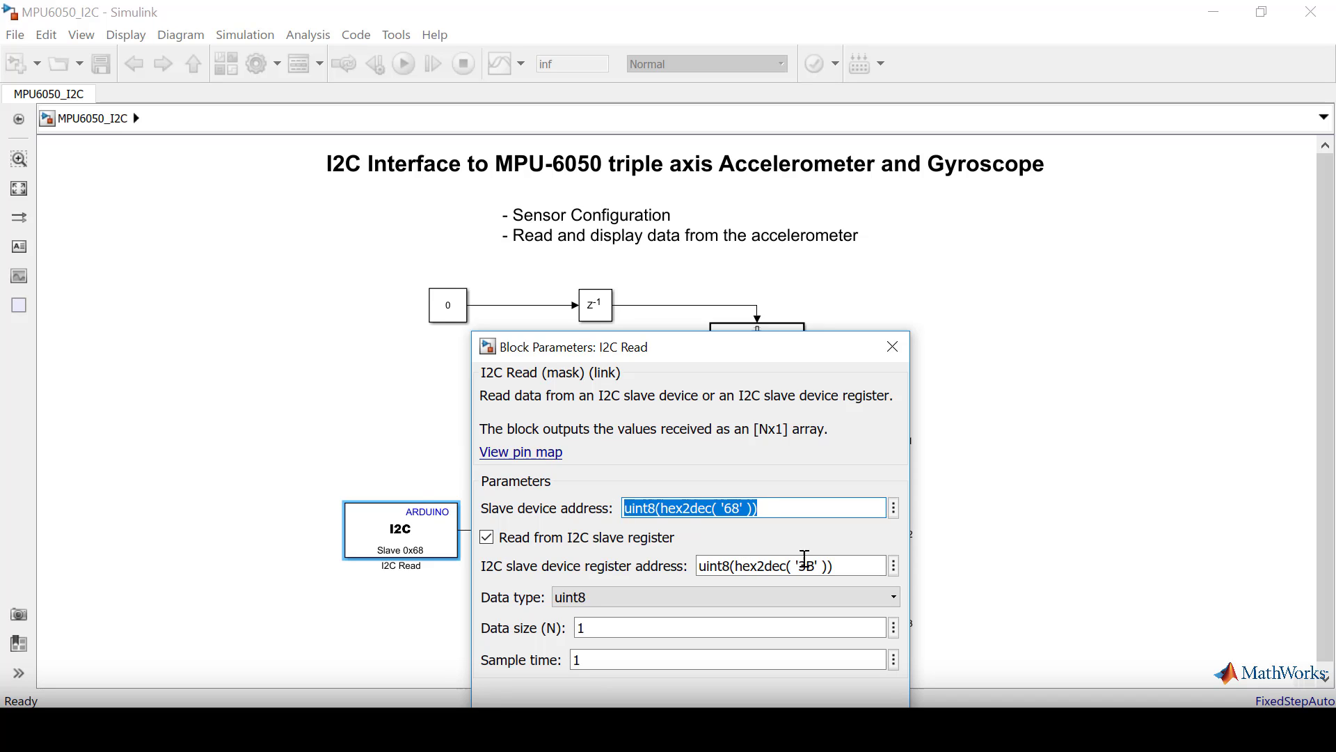
pyautogui.tripleClick(835, 567)
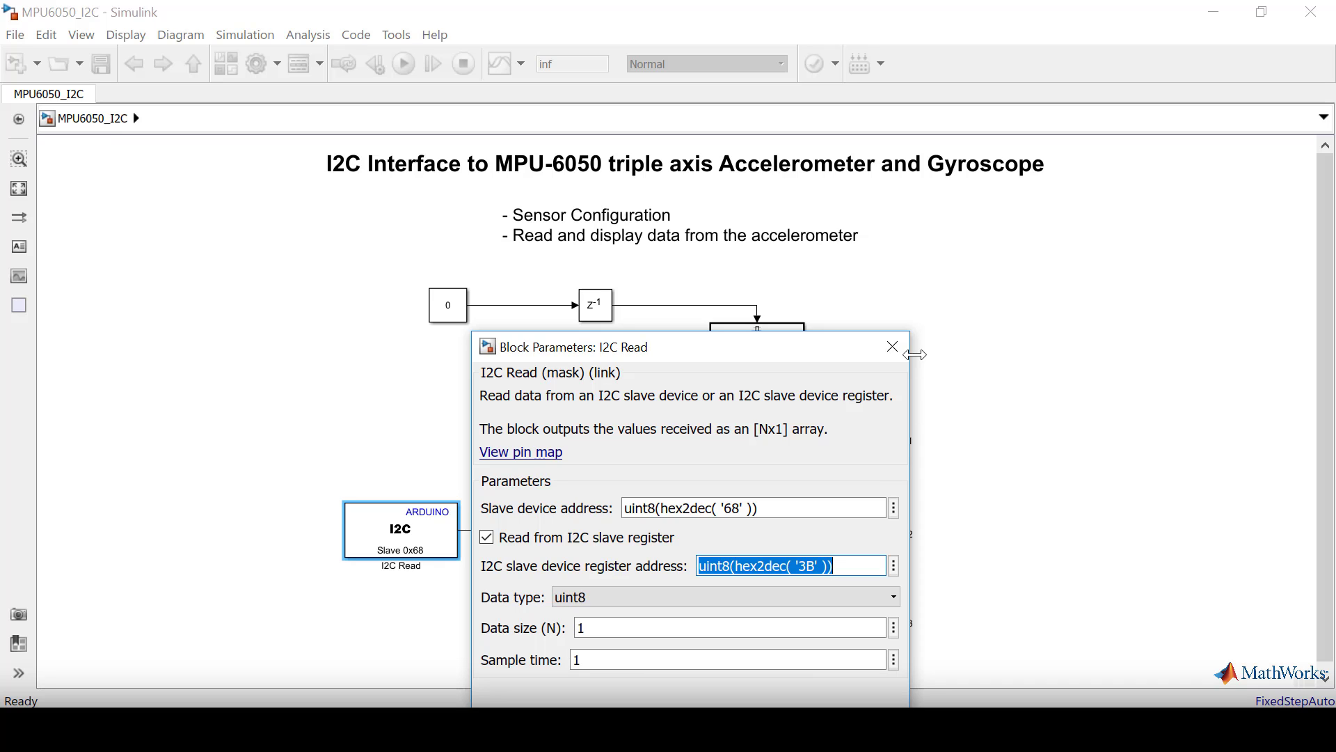
pyautogui.click(893, 349)
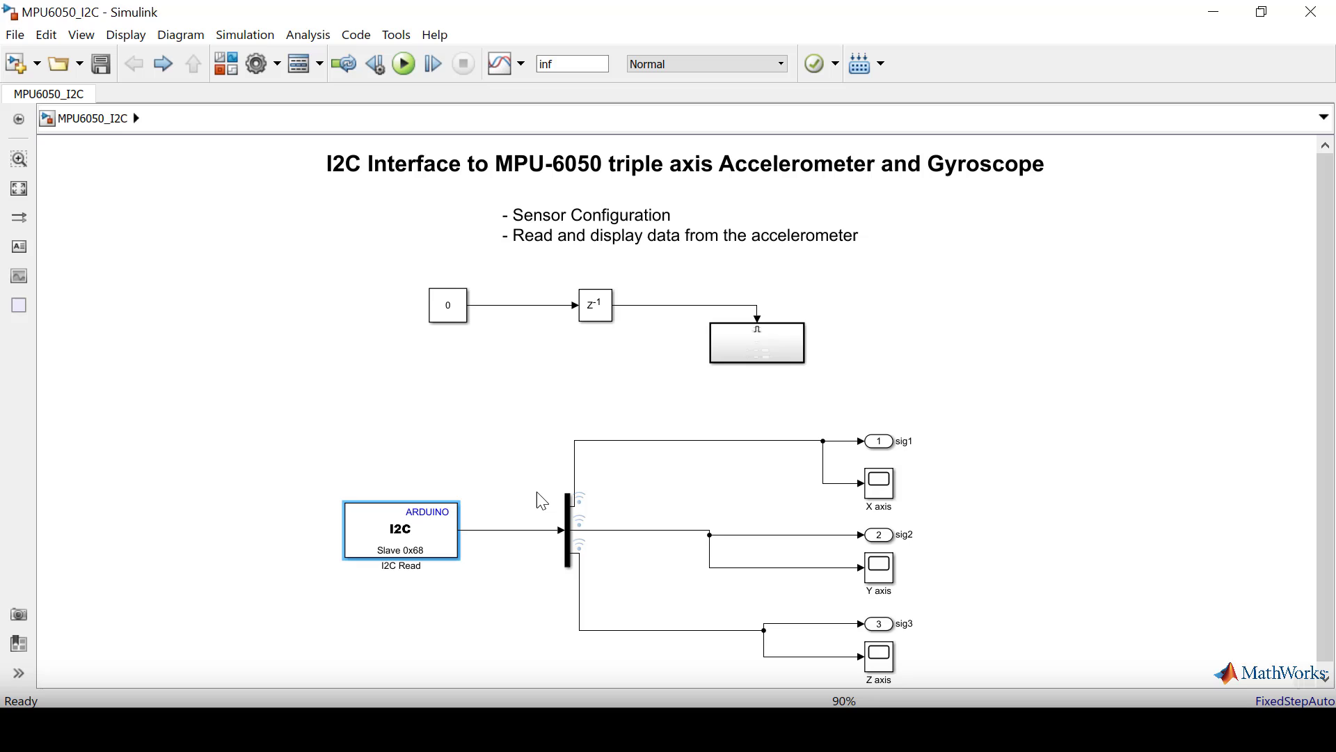
# Step: Trace the I2C Read output through the Demux to the X axis and Z axis scopes and the sig1 output
pyautogui.click(564, 530)
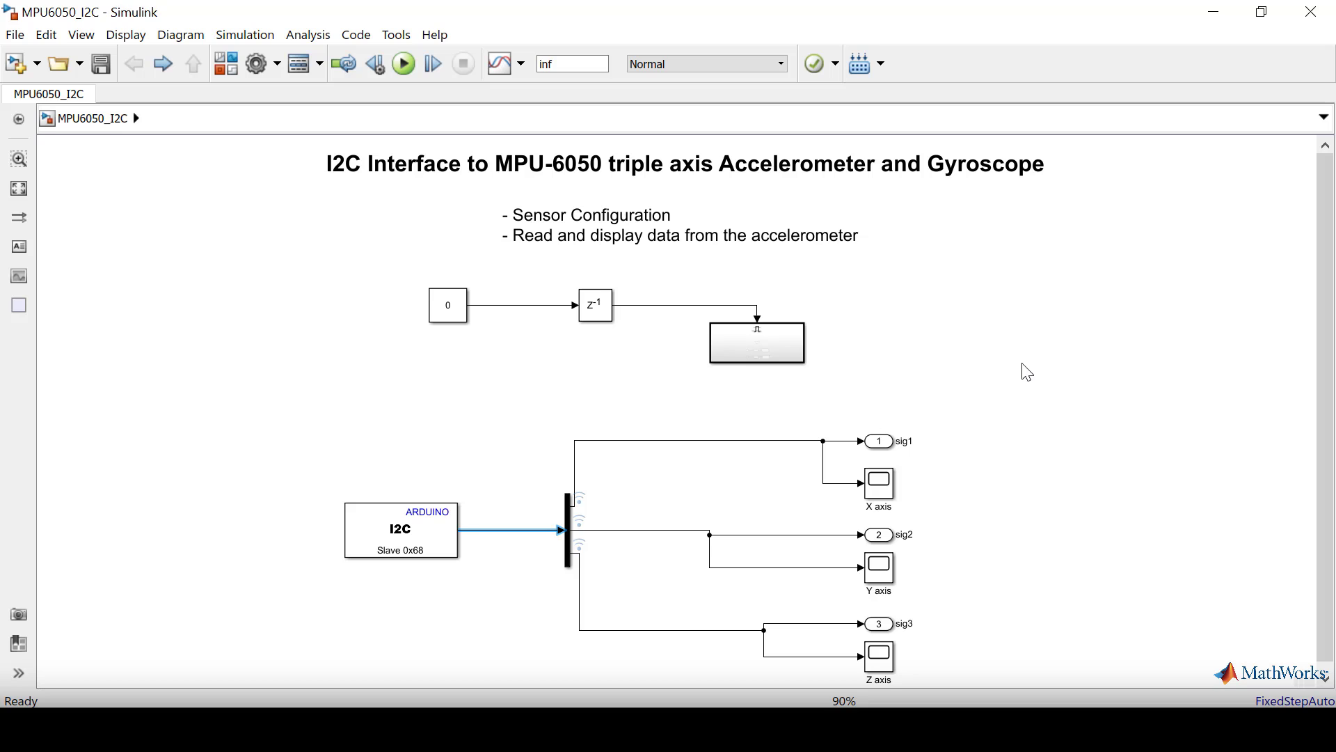
pyautogui.click(888, 478)
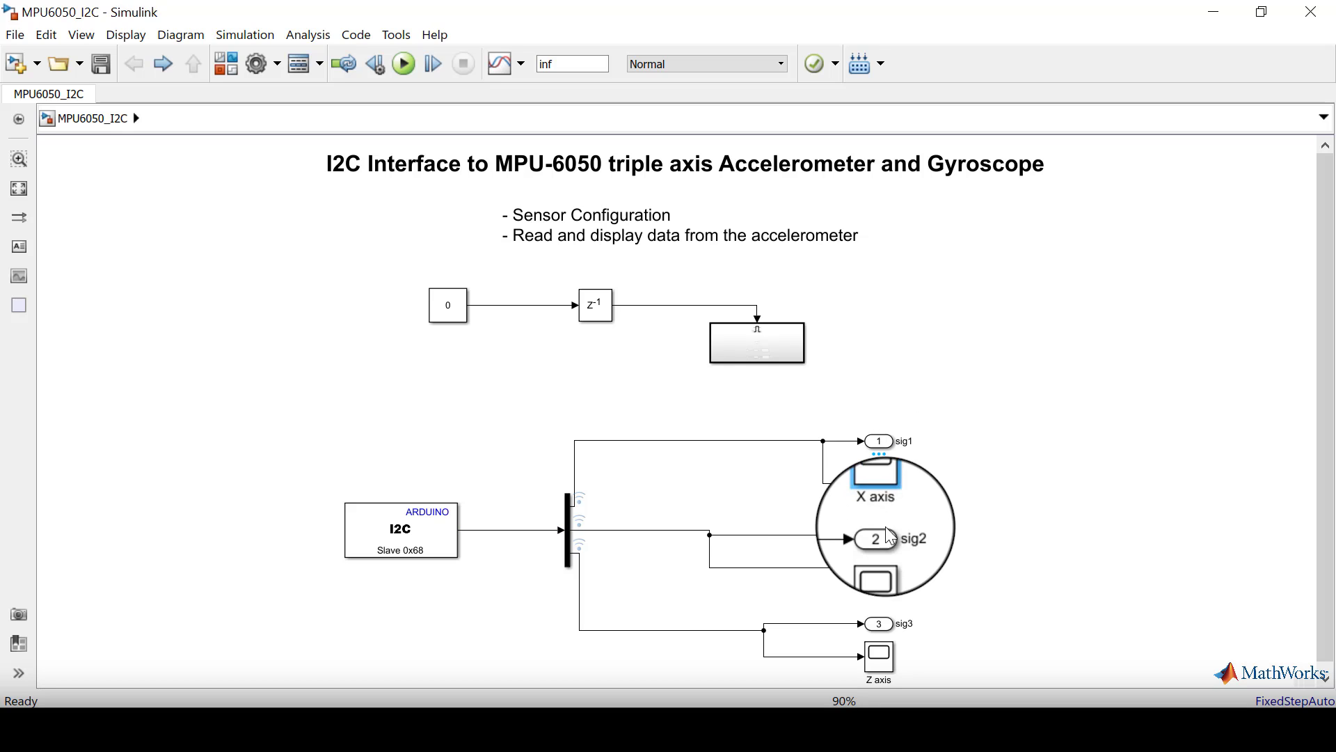
pyautogui.click(883, 656)
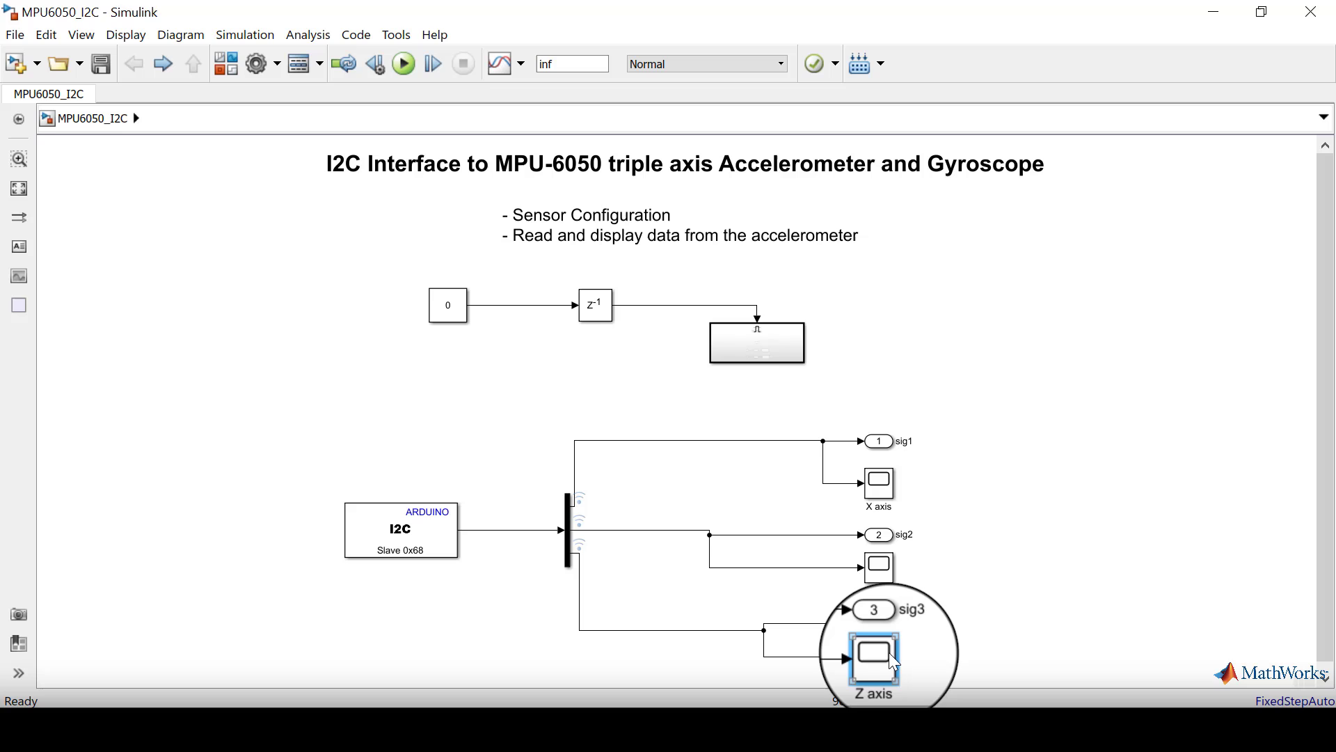
pyautogui.click(888, 441)
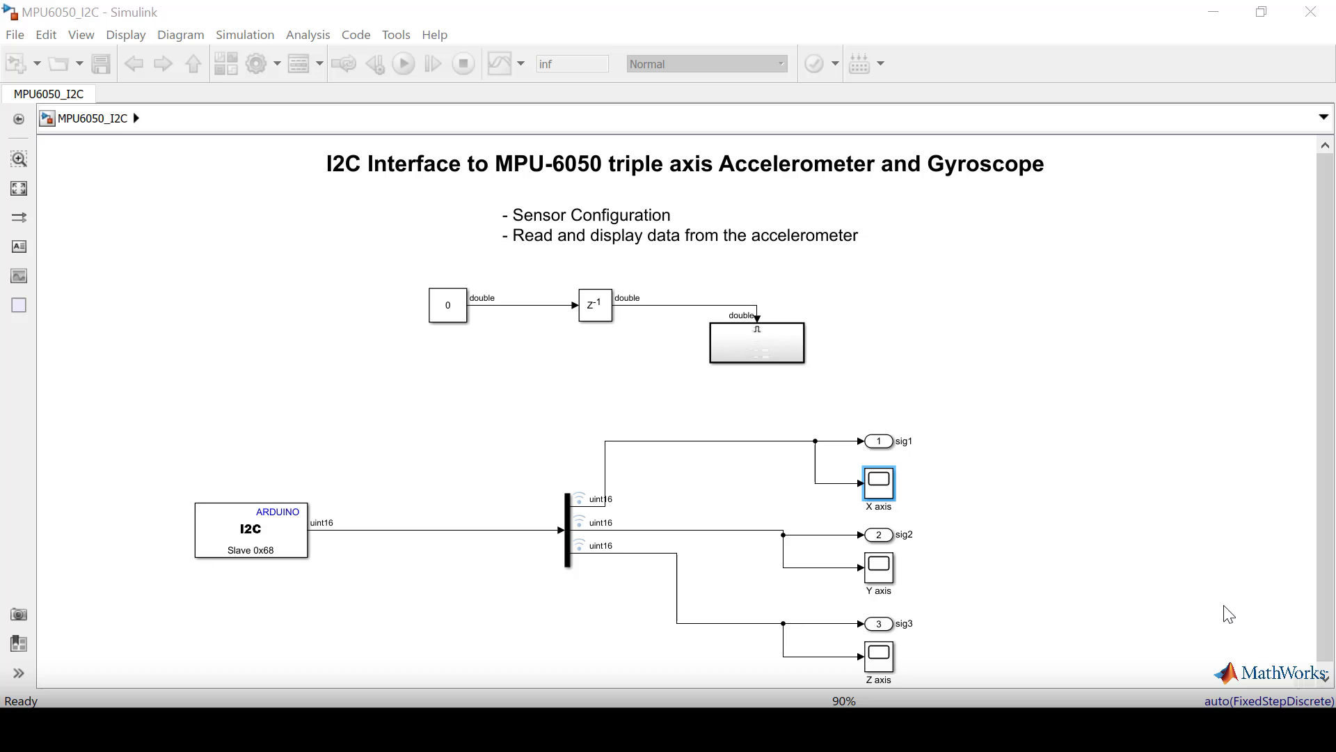
# Step: Review the I2C Read block's parameters and its available data types, leaving them as they are
pyautogui.doubleClick(275, 523)
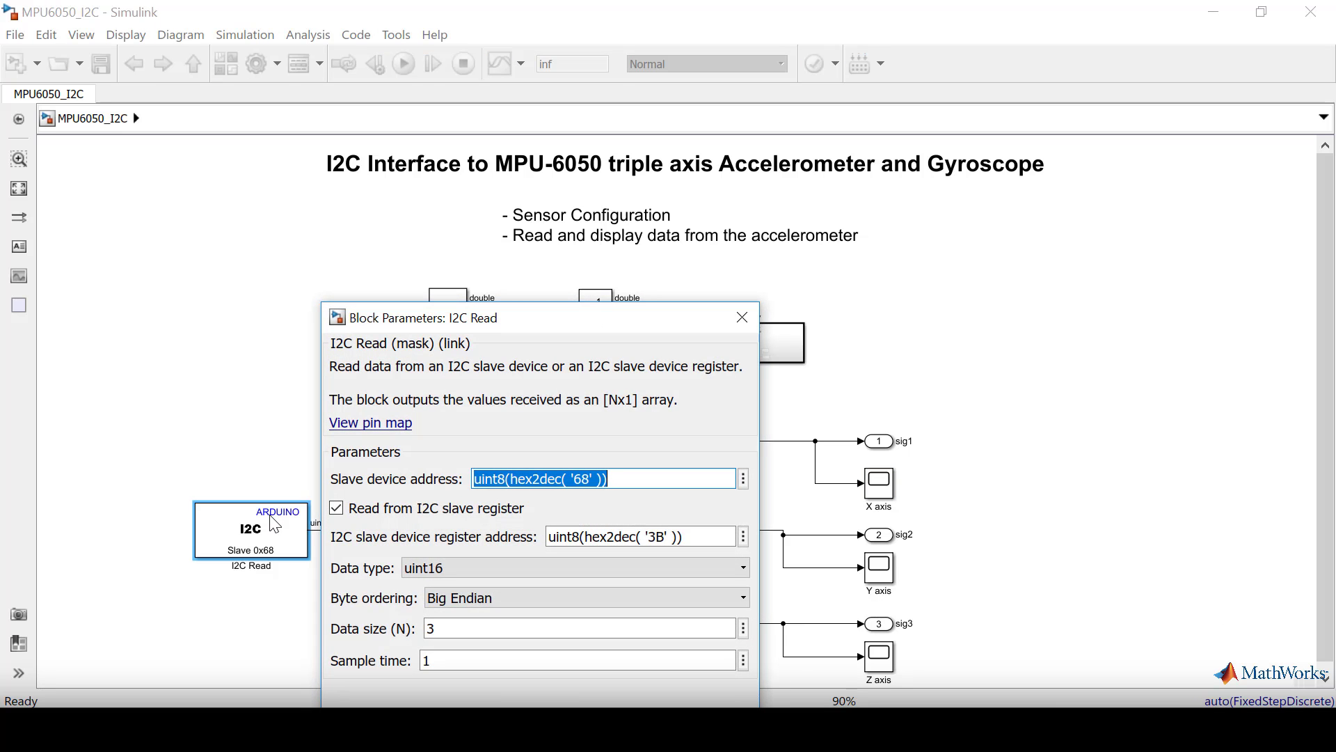
pyautogui.click(557, 561)
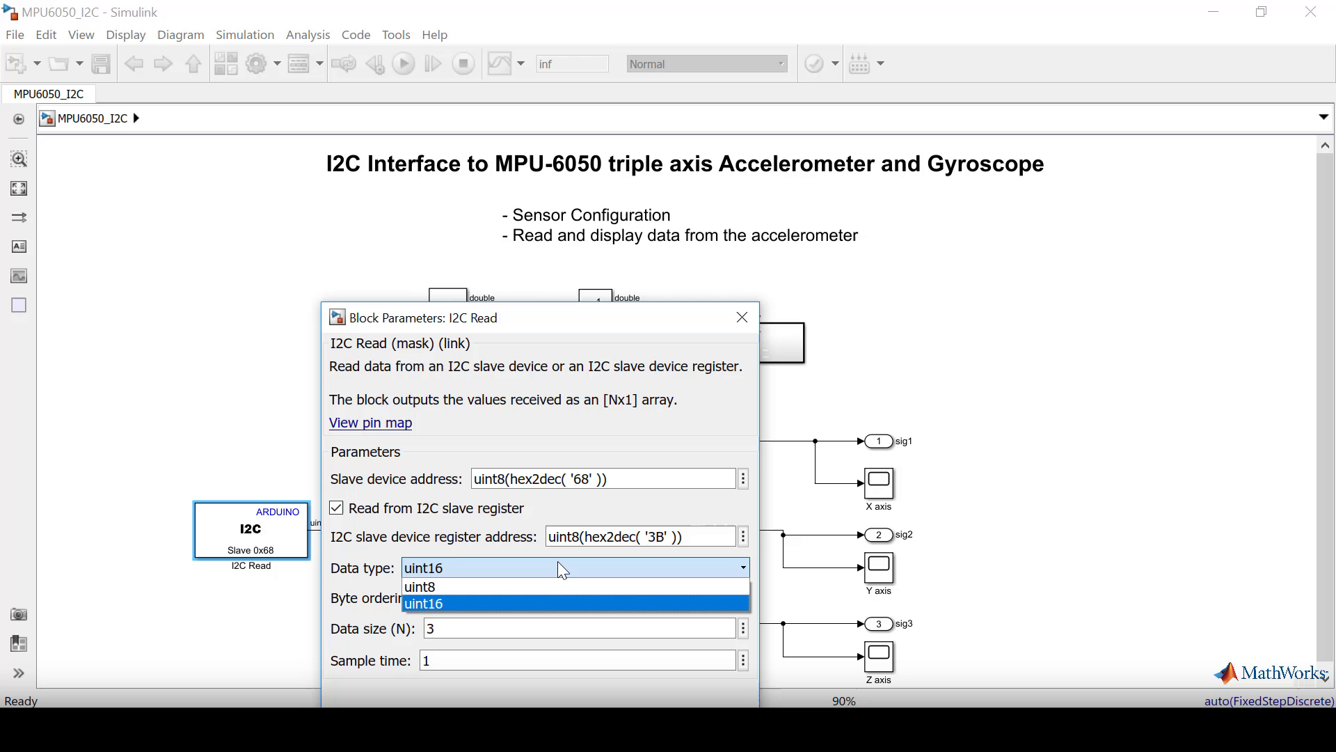
pyautogui.click(741, 320)
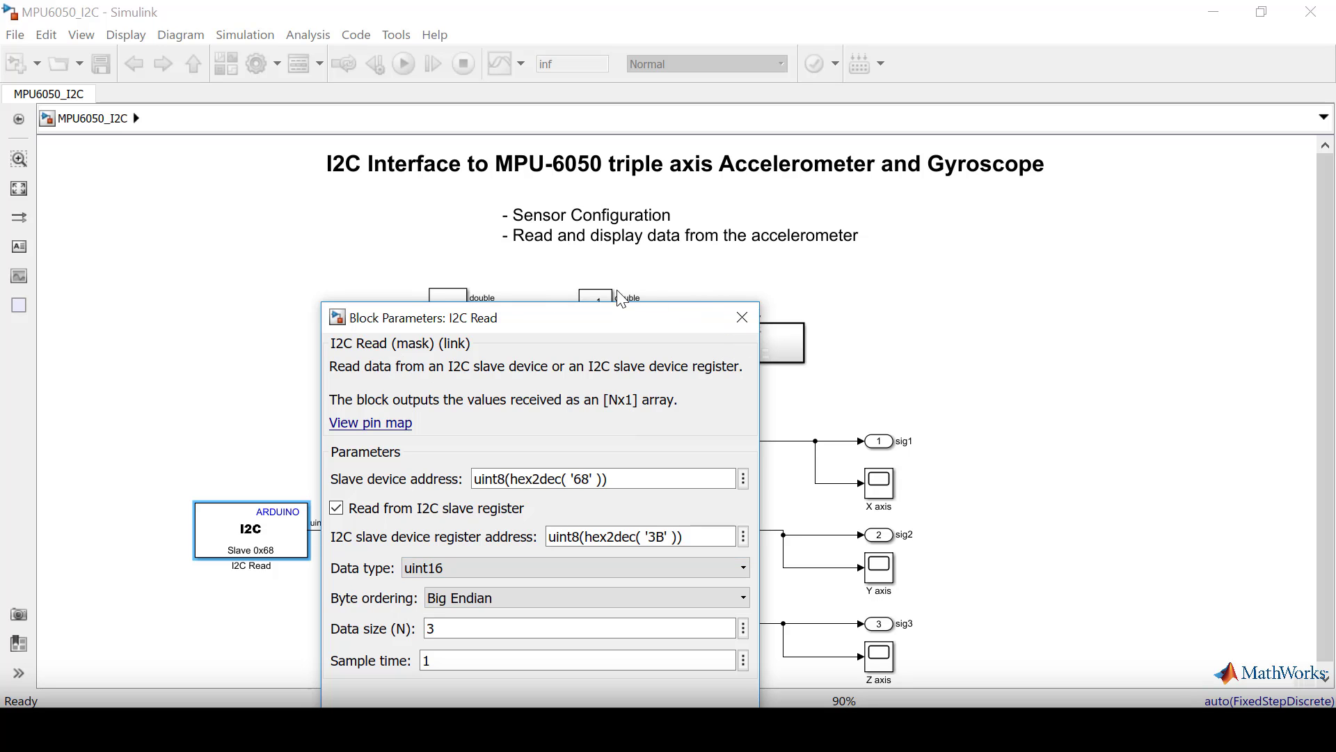
pyautogui.click(732, 327)
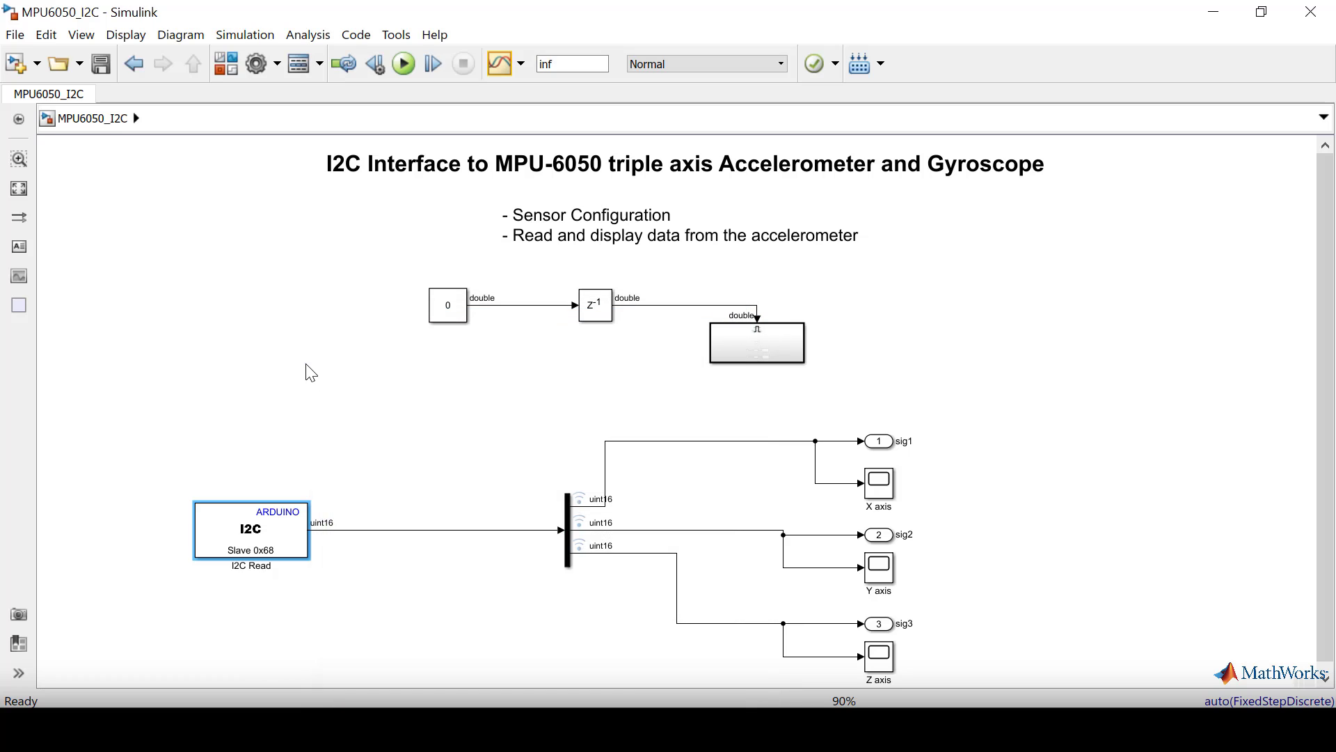
# Step: Add a Data Type Conversion block above the I2C Read block and set its output data type to int16
pyautogui.doubleClick(306, 365)
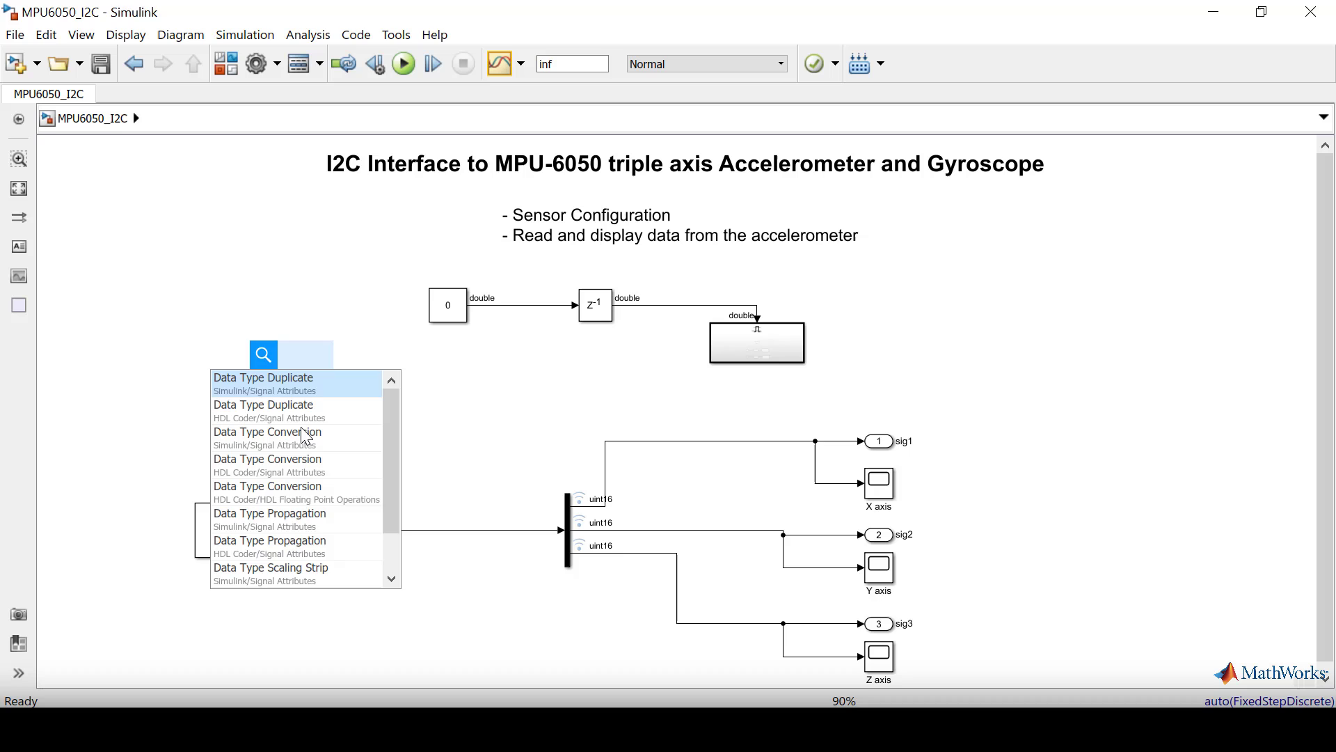
pyautogui.click(307, 436)
pyautogui.doubleClick(317, 380)
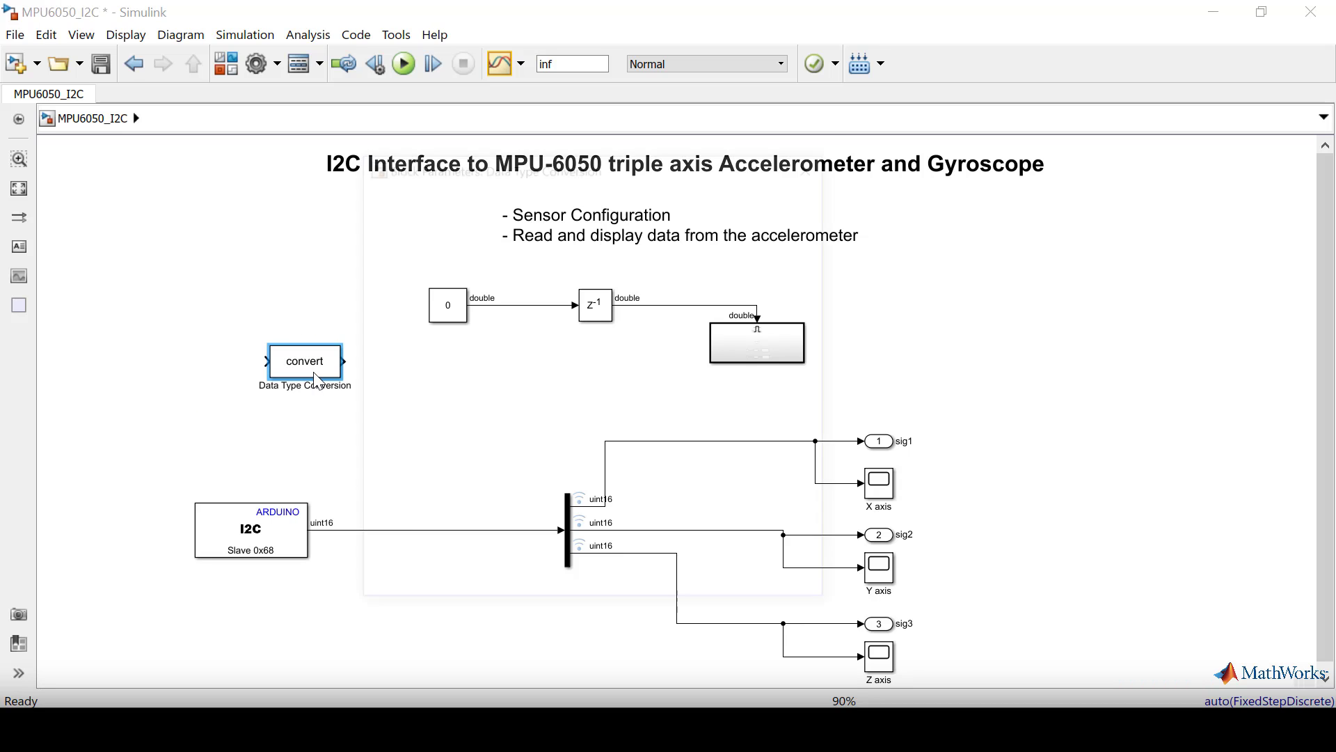
pyautogui.click(732, 407)
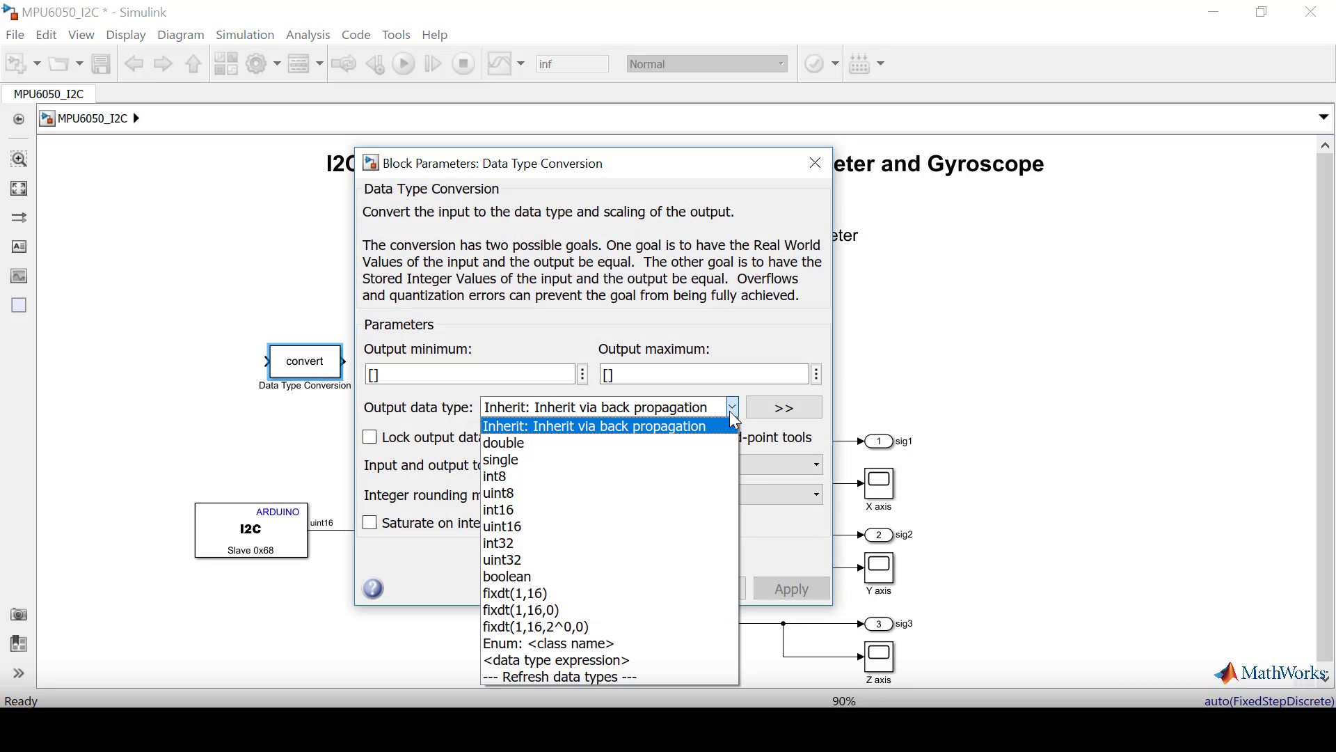
pyautogui.click(544, 510)
pyautogui.click(766, 589)
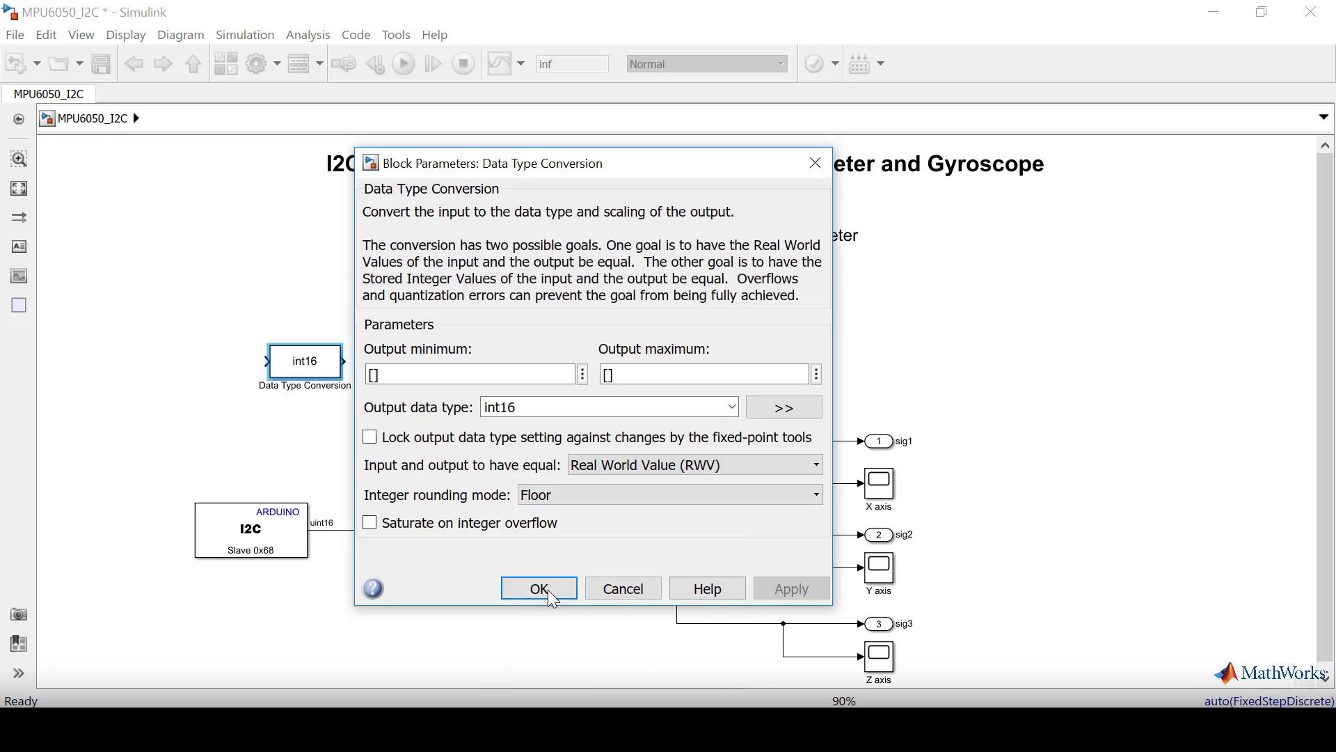
pyautogui.click(539, 589)
# Step: Replace the direct line from I2C Read to the Demux with a connection through the int16 conversion block, and save the model
pyautogui.click(494, 531)
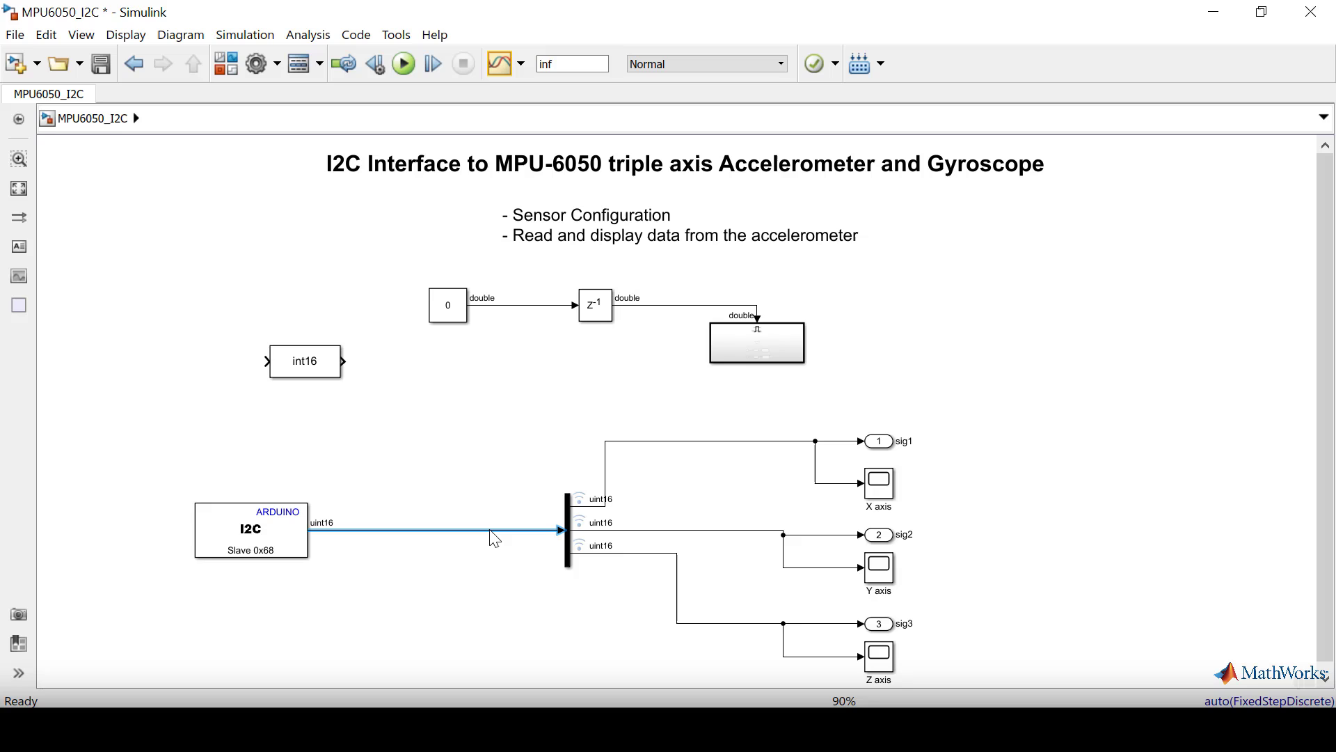
pyautogui.press('Delete')
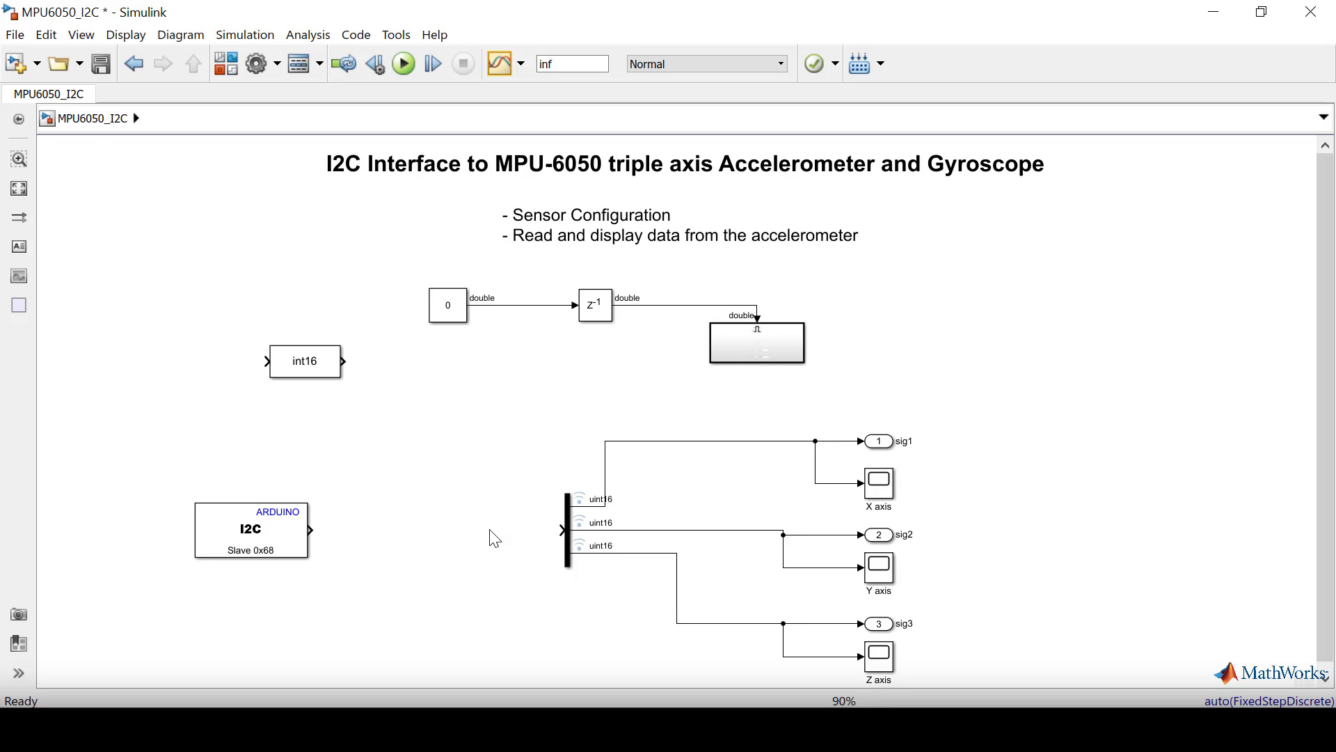
pyautogui.moveTo(294, 368); pyautogui.dragTo(410, 532)
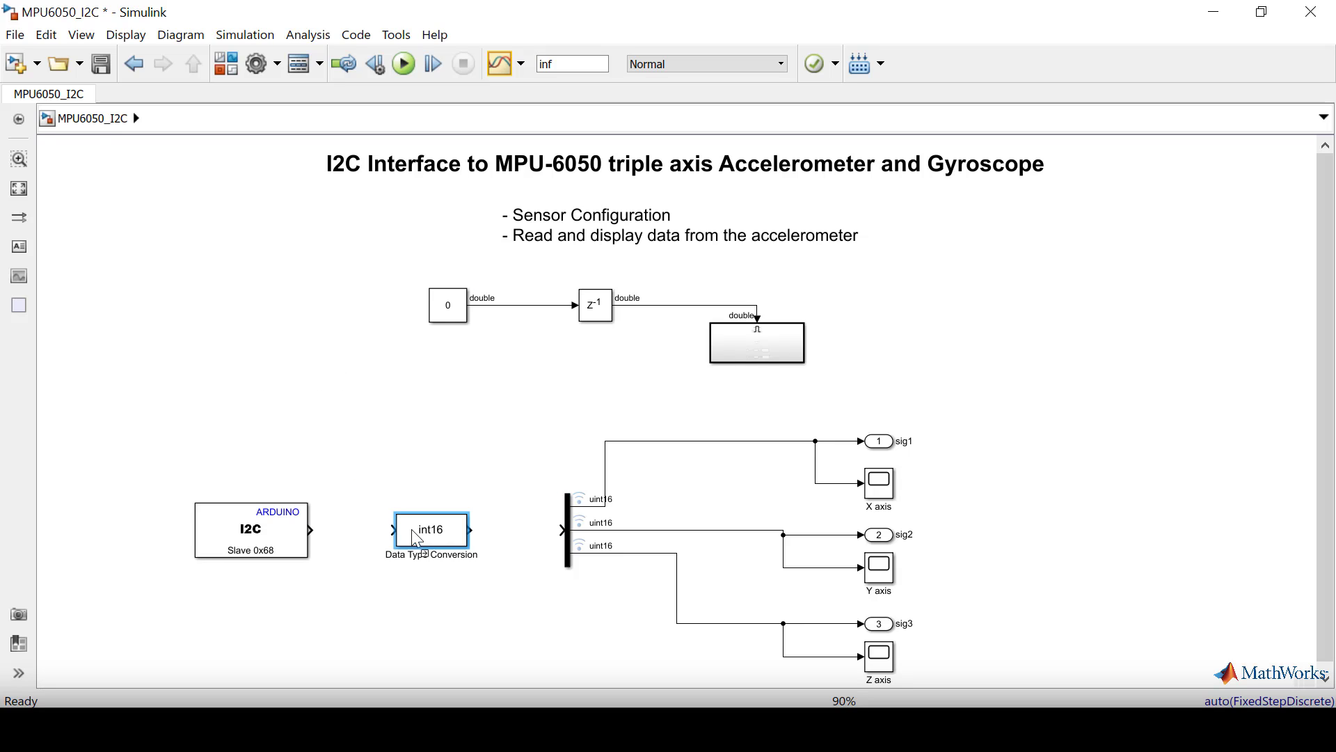
pyautogui.click(299, 541)
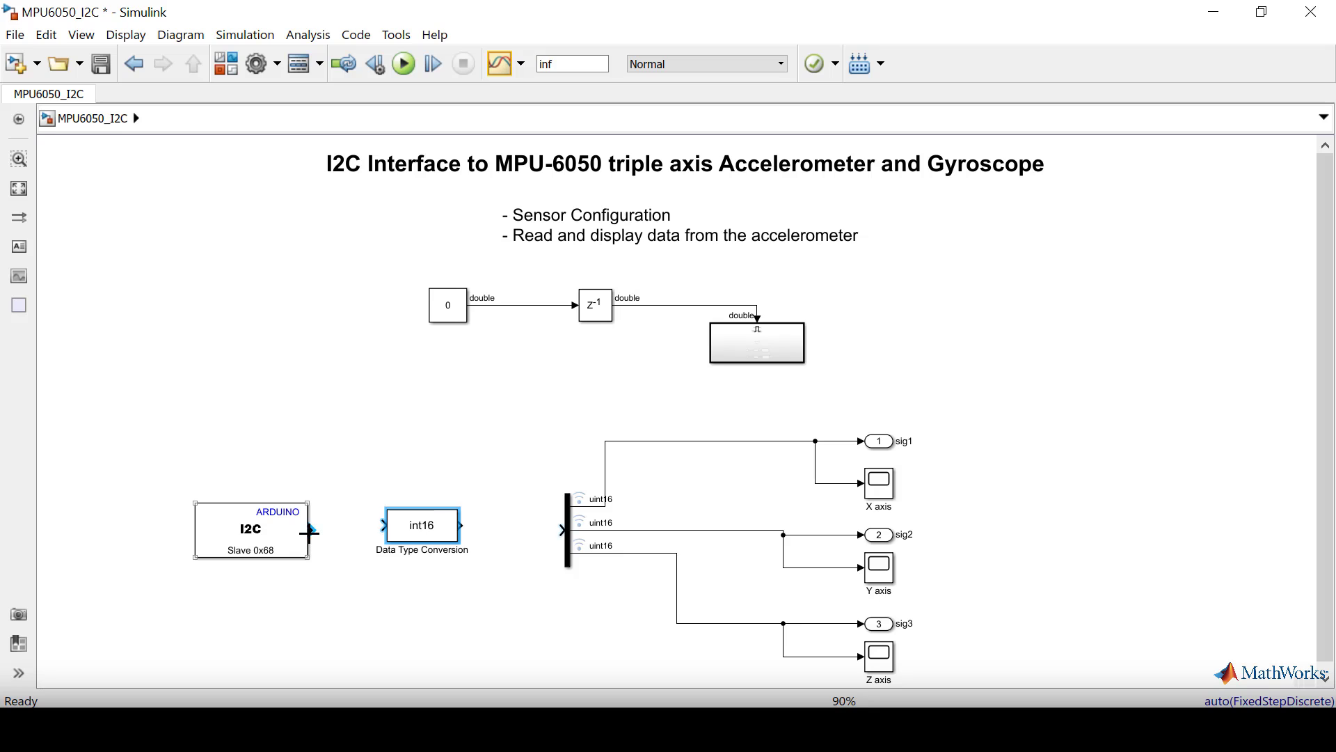
pyautogui.moveTo(309, 533); pyautogui.dragTo(557, 534)
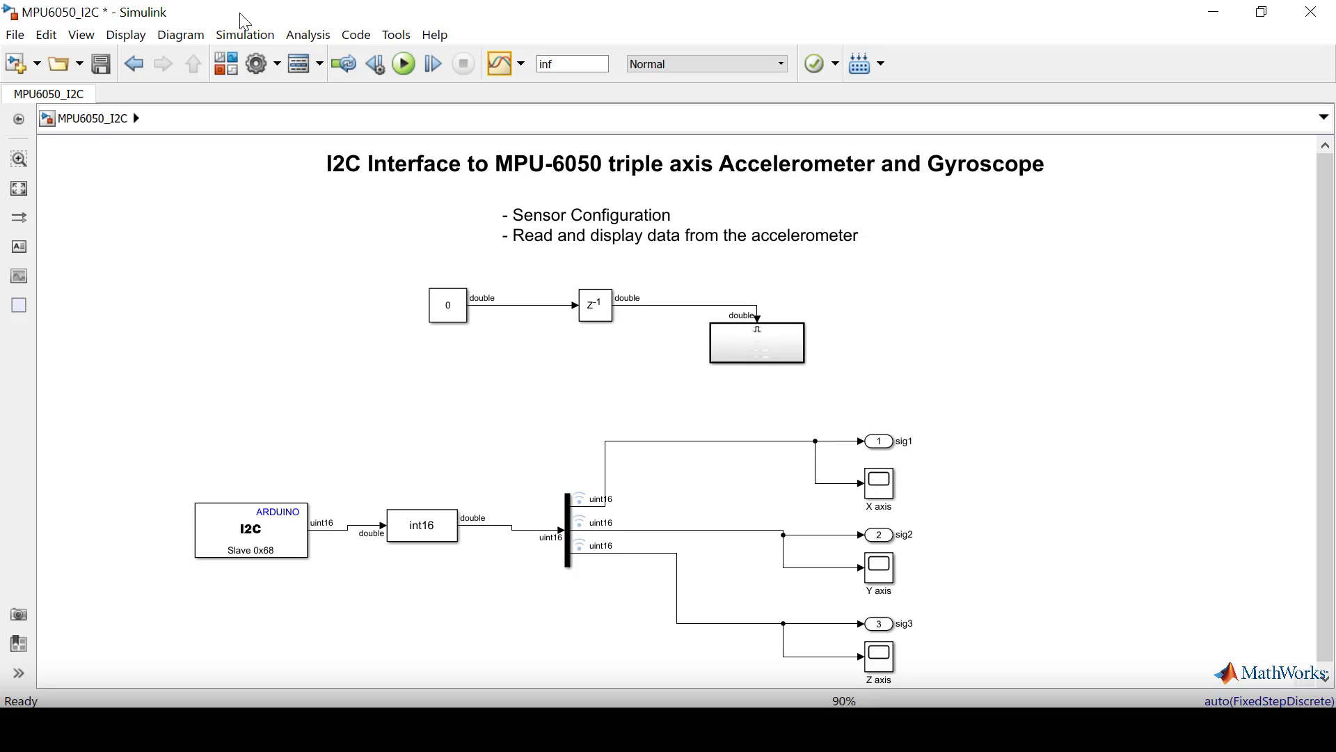
pyautogui.click(99, 71)
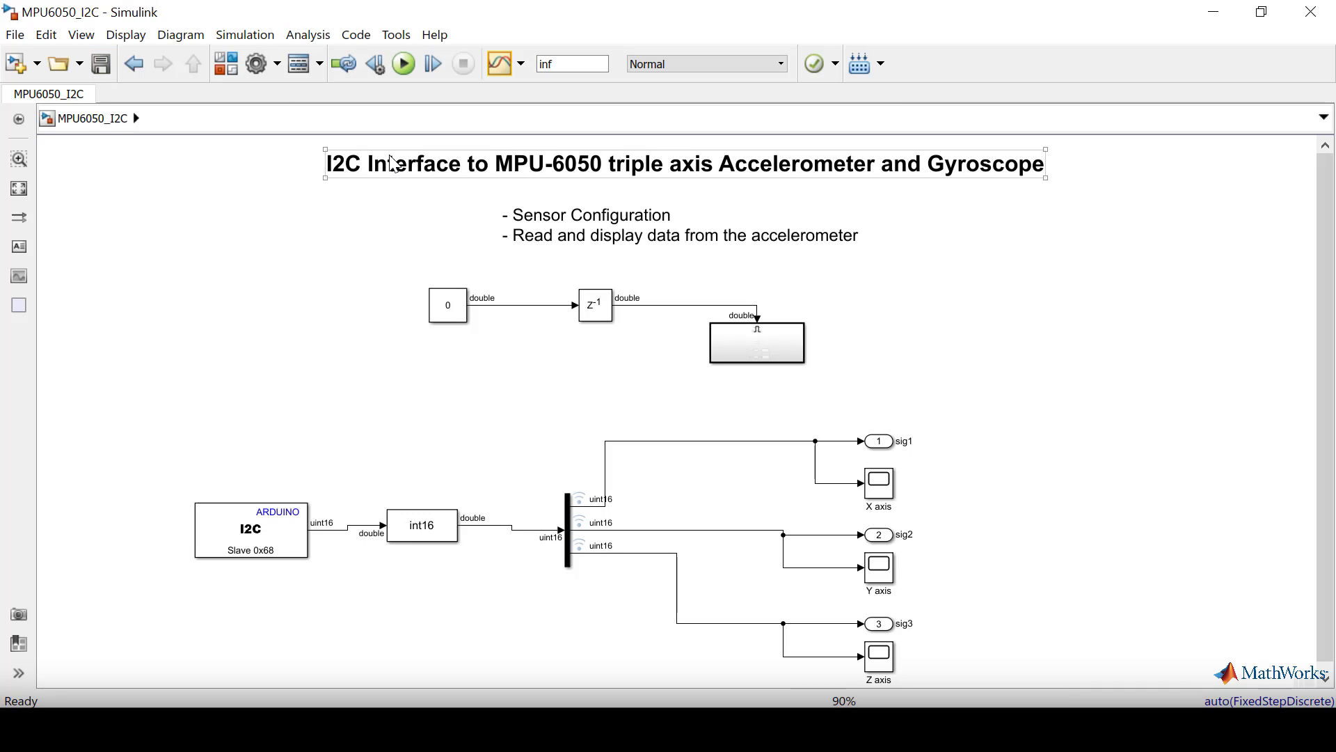
# Step: Run the model and view the accelerometer signals in the X axis, Y axis and Z axis scopes, closing each one
pyautogui.click(411, 70)
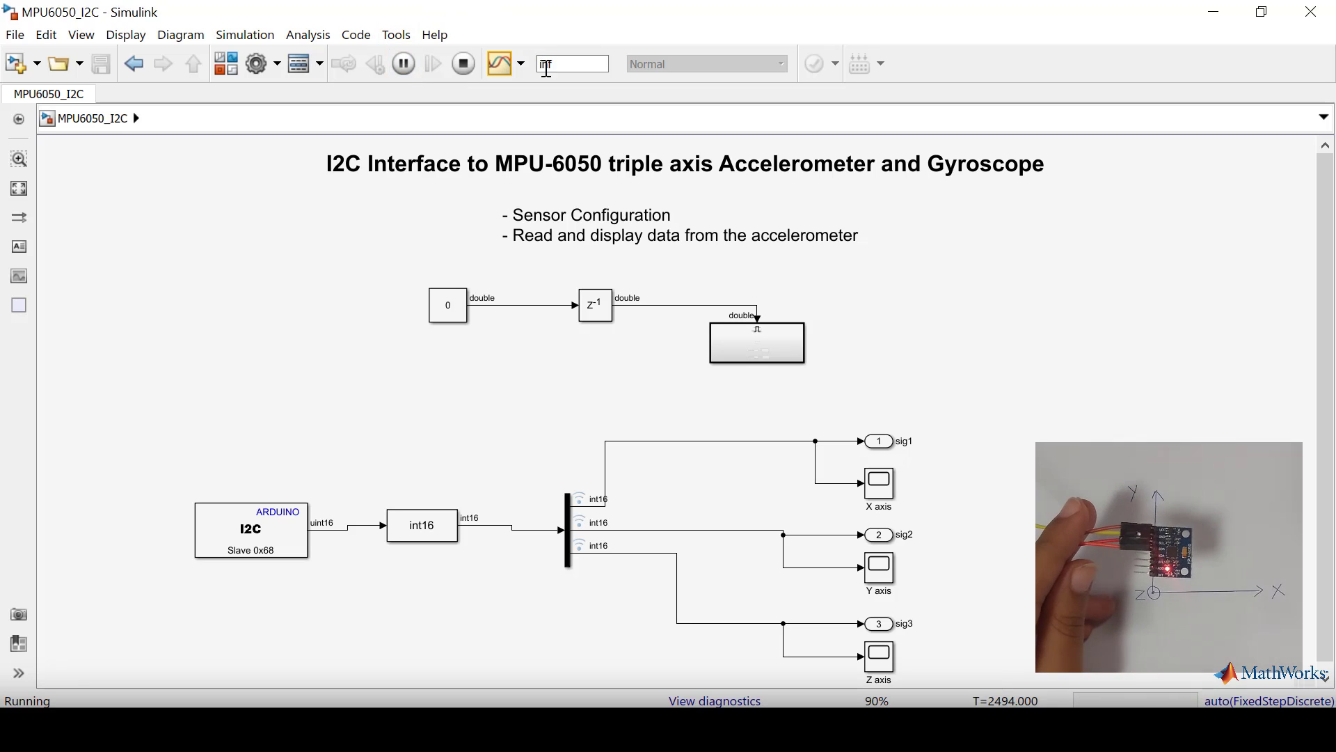
pyautogui.doubleClick(880, 483)
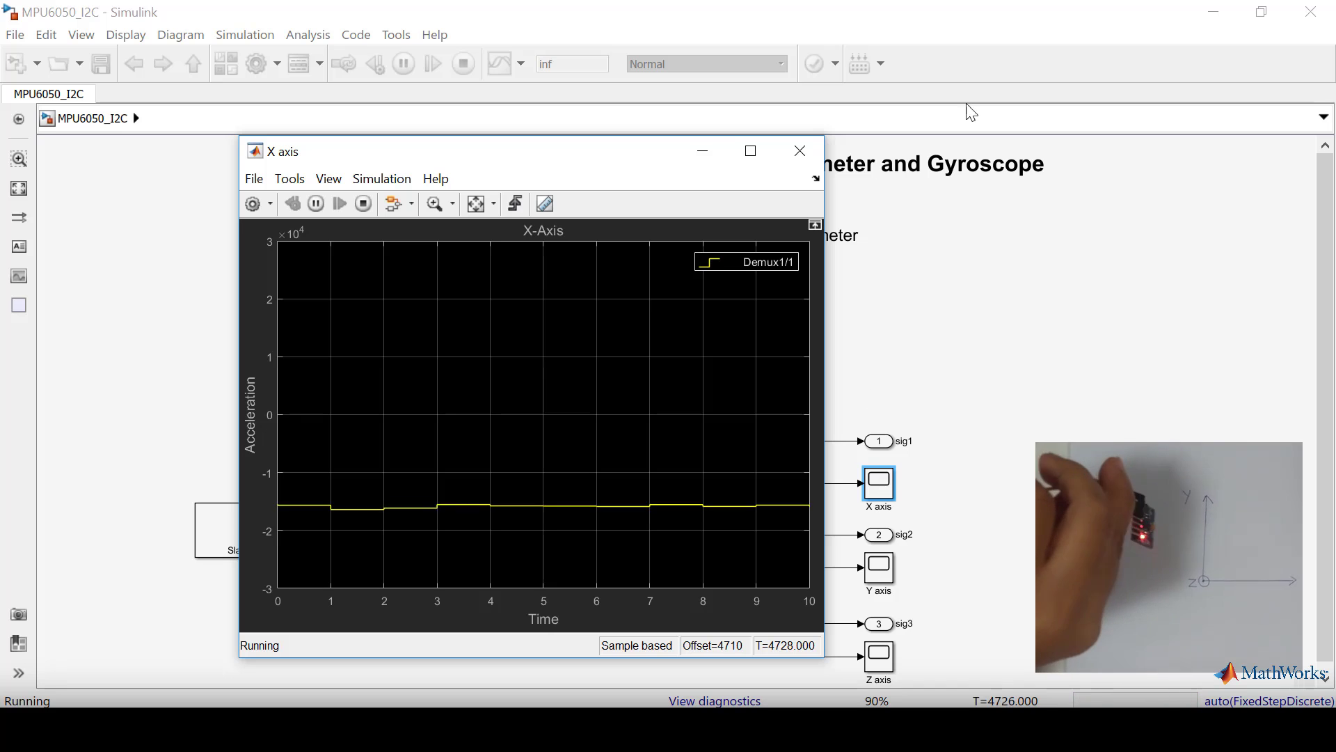
pyautogui.click(800, 150)
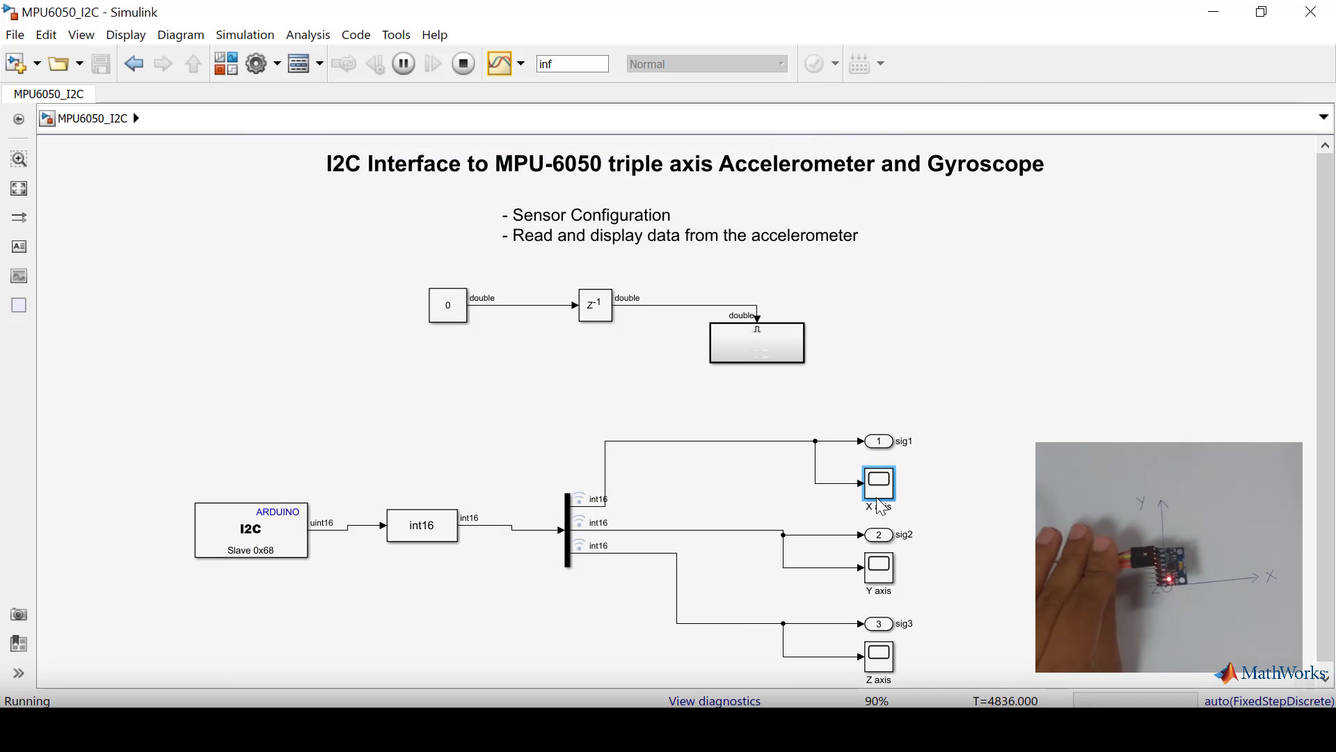
pyautogui.doubleClick(881, 576)
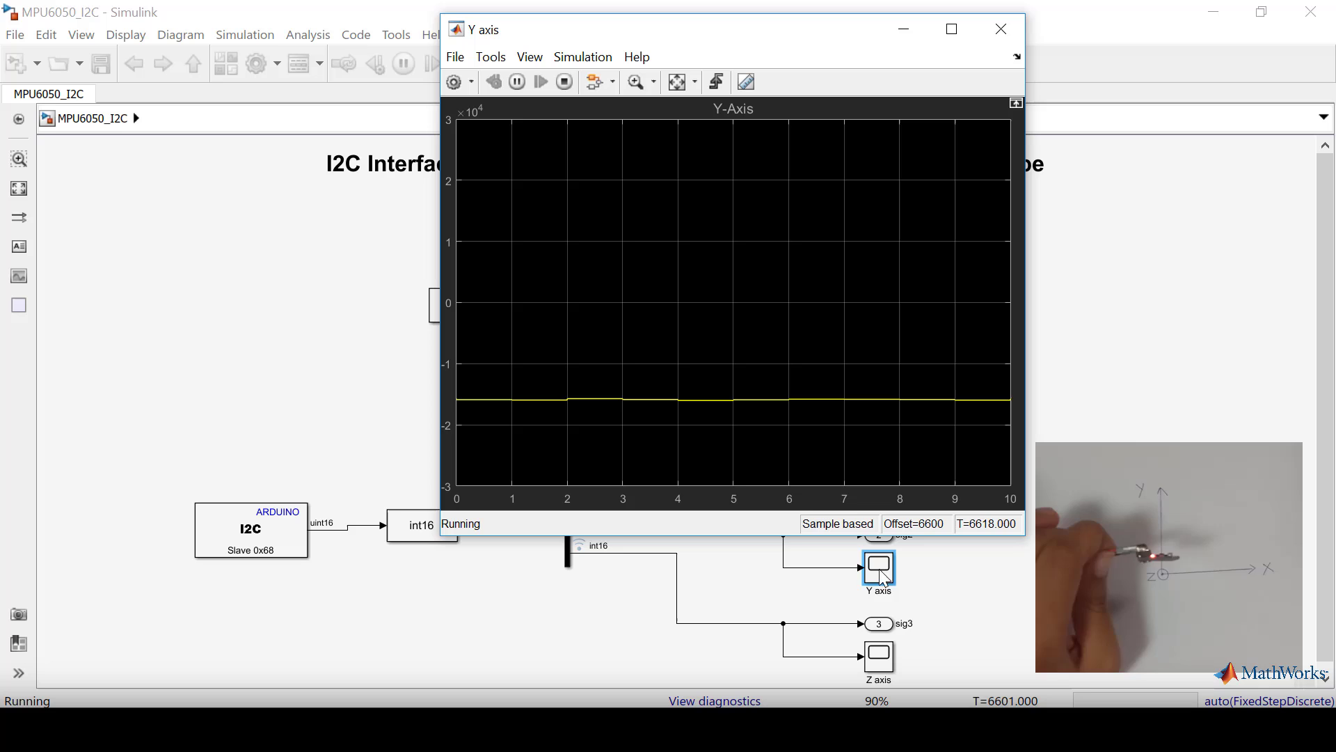
pyautogui.click(1017, 32)
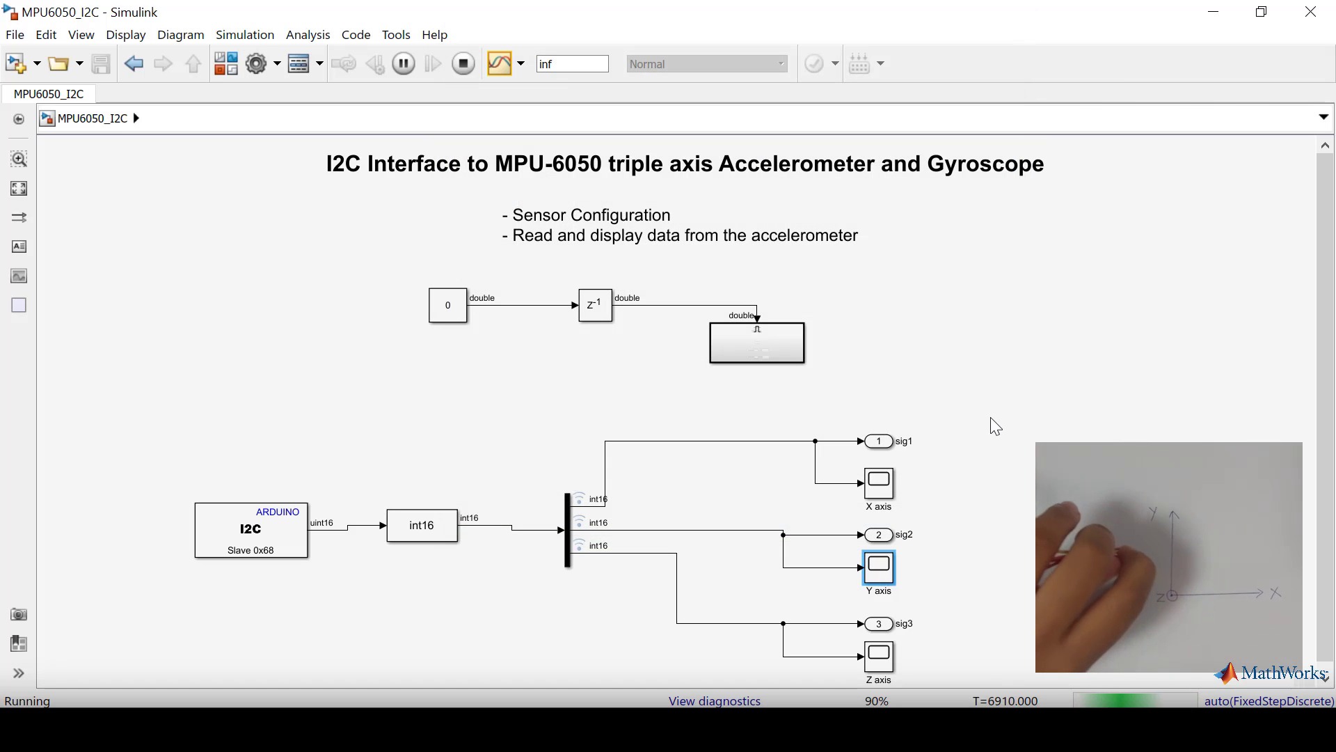
pyautogui.doubleClick(888, 653)
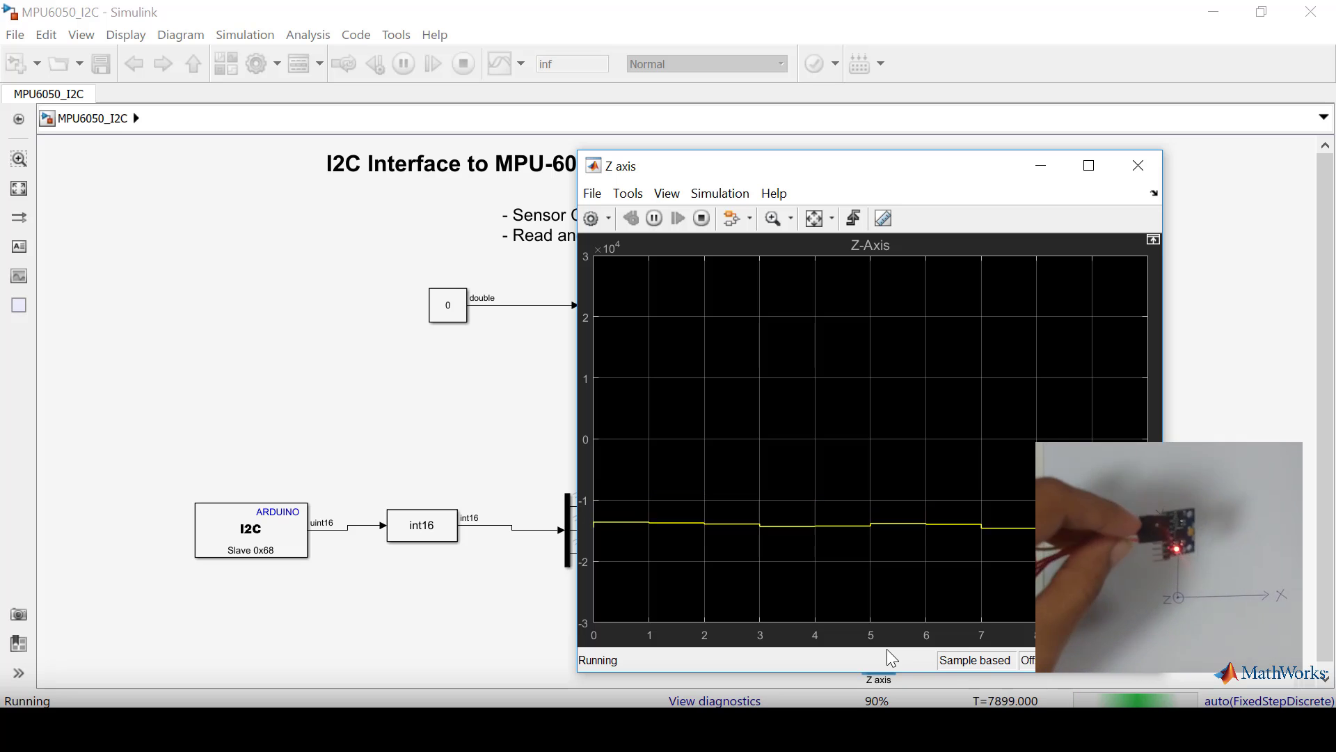
pyautogui.click(1142, 176)
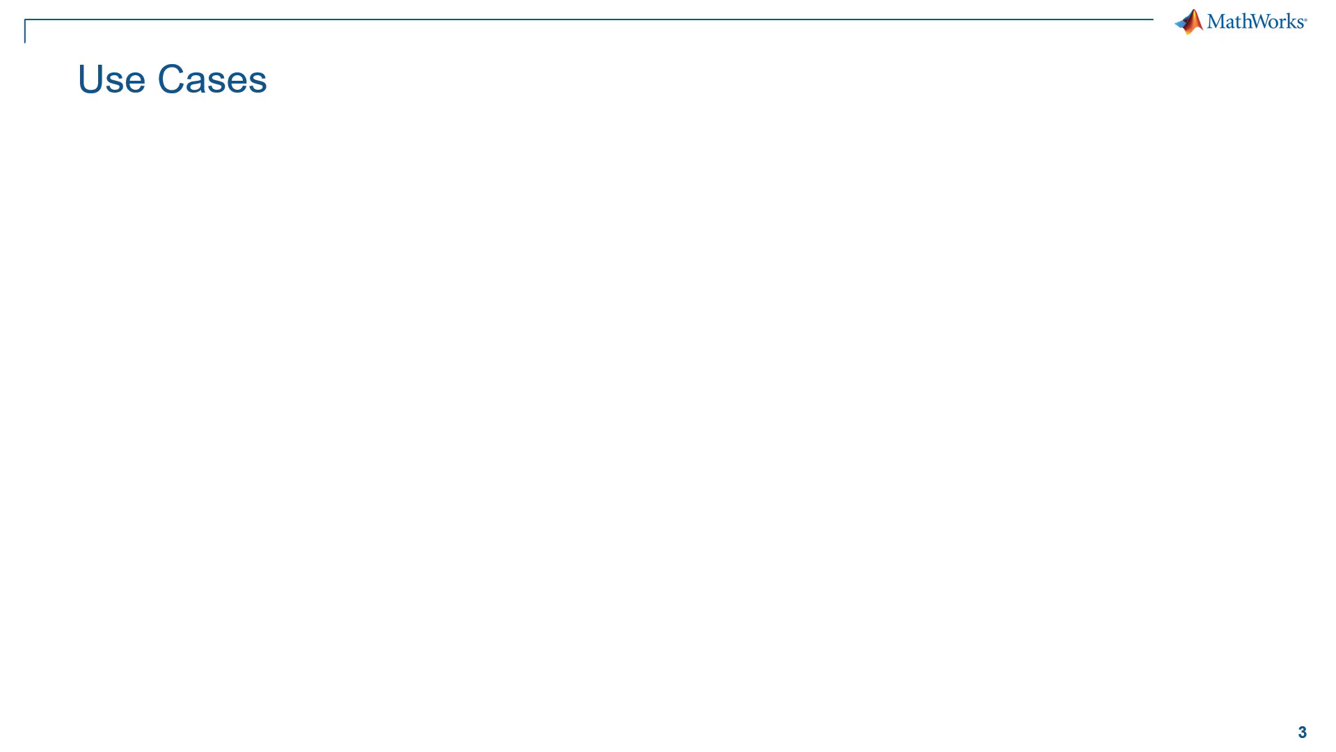
pyautogui.press('Right')
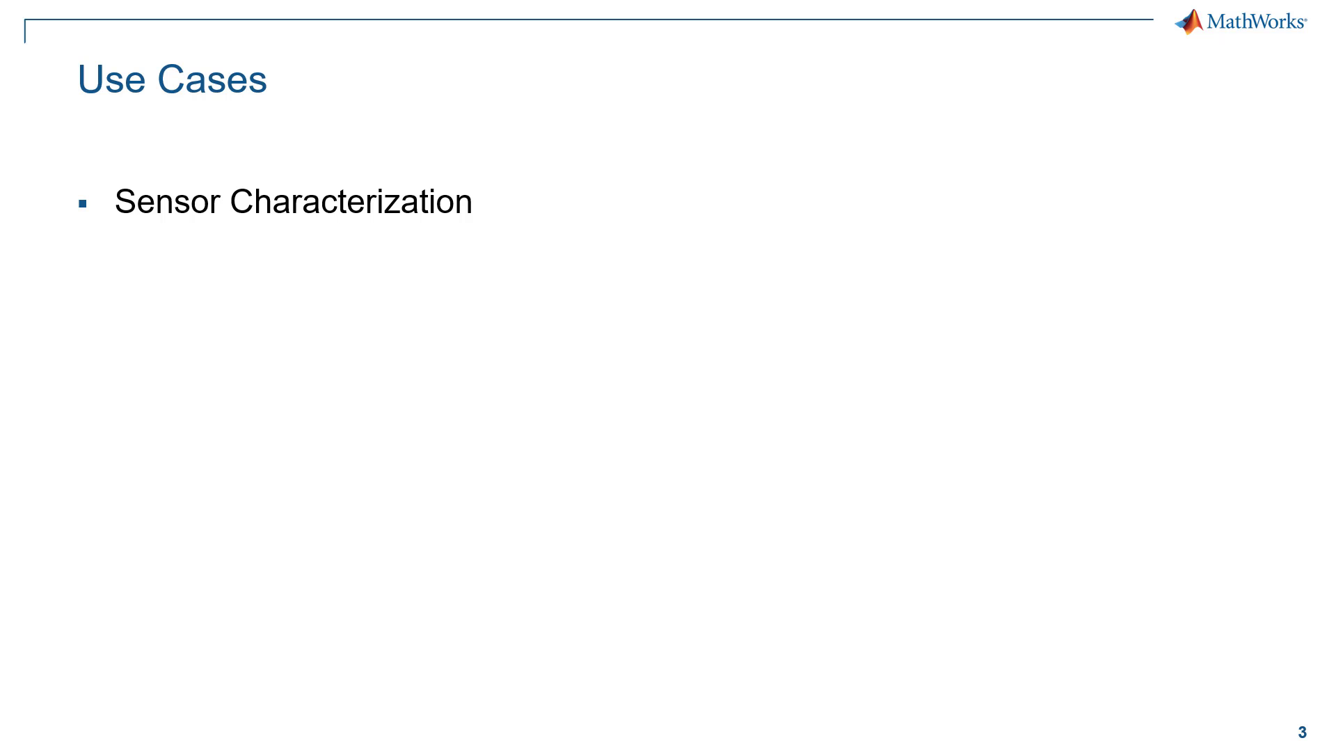
pyautogui.press('Right')
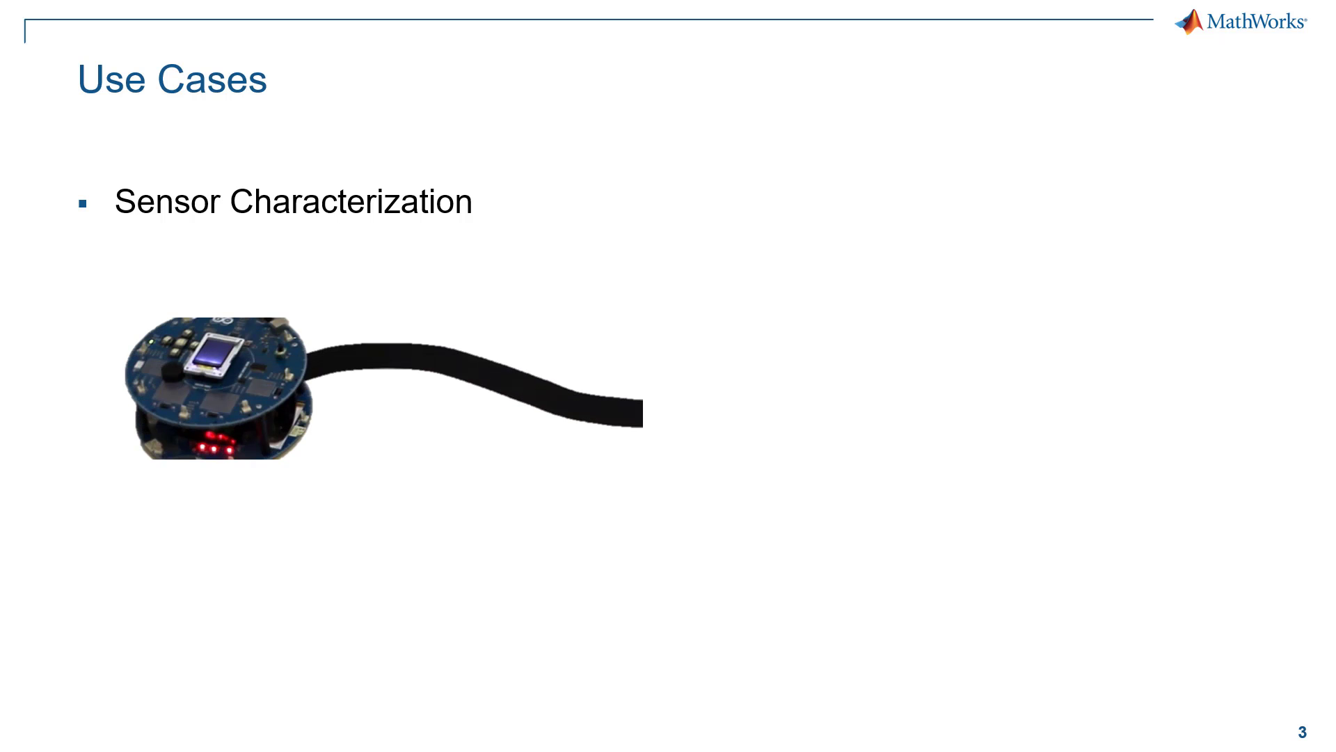